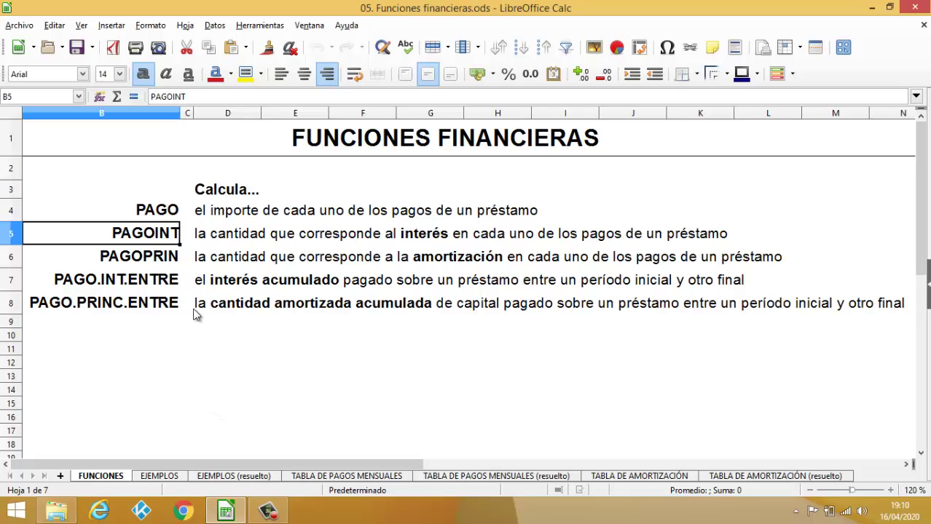
Step: Review the descriptions of PAGOPRIN, PAGO.INT.ENTRE and PAGO.PRINC.ENTRE in the list of financial functions
click(161, 264)
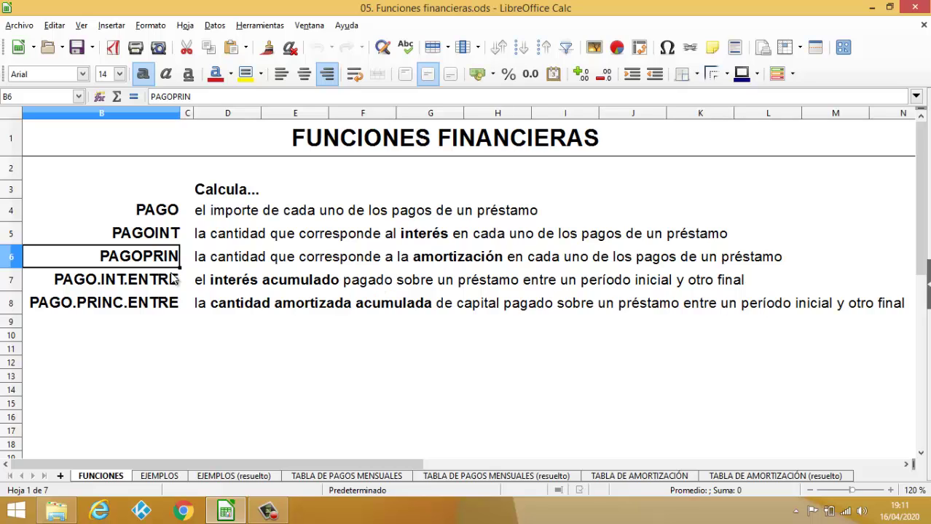
click(150, 283)
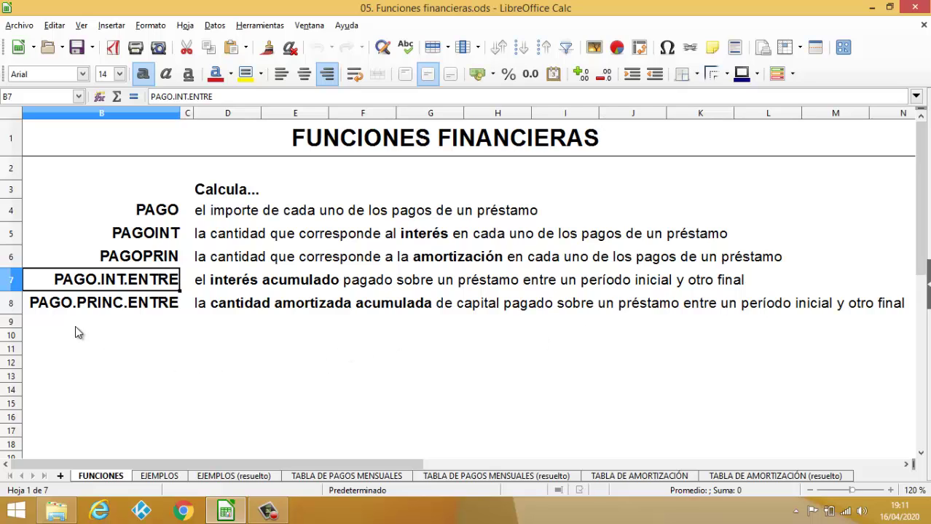
click(88, 306)
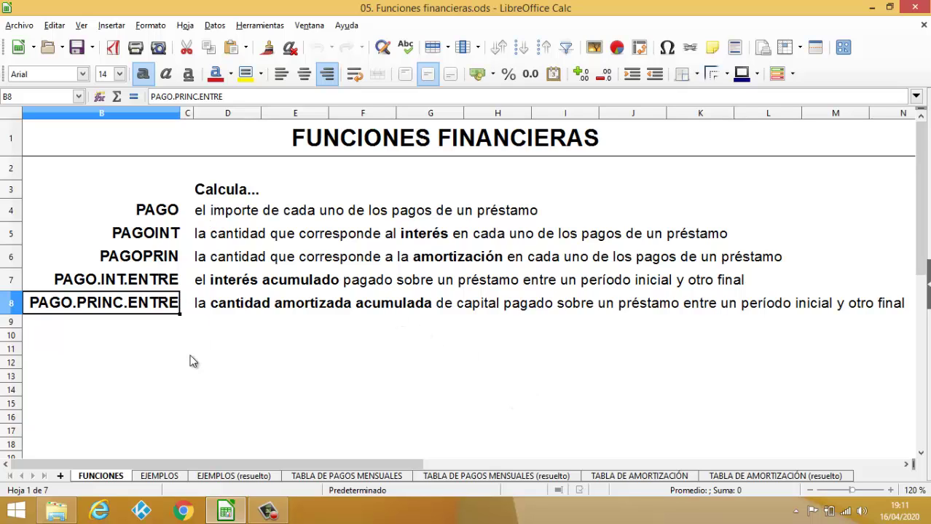
Step: Open the EJEMPLOS sheet and examine the loan amount, annual interest and number of years
click(163, 477)
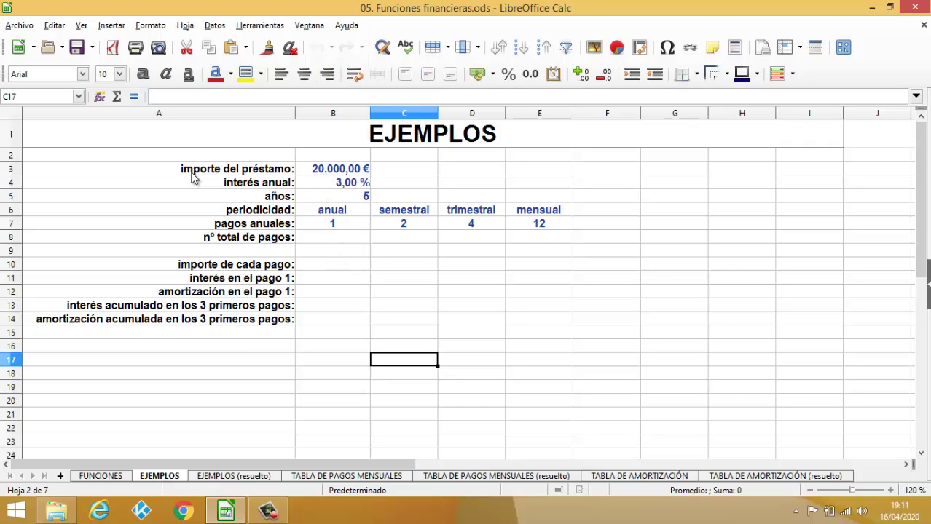
click(324, 173)
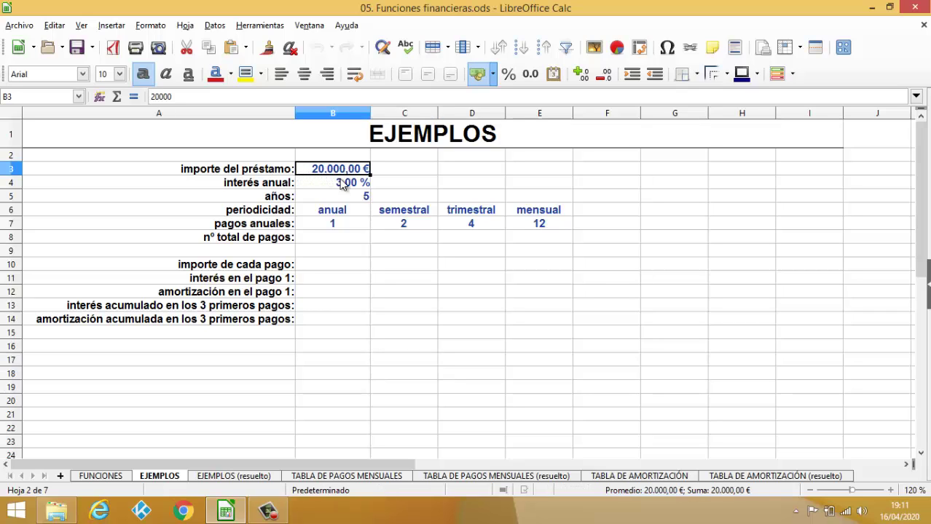
click(339, 186)
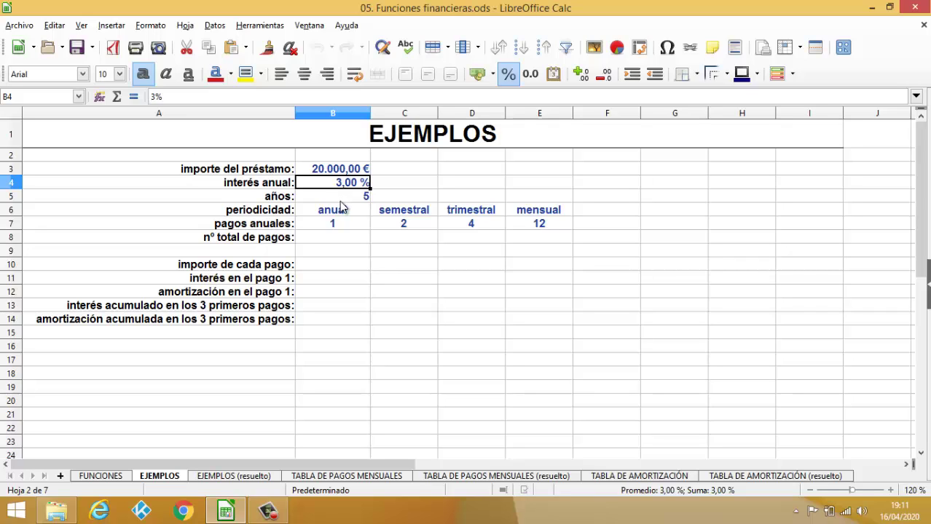
click(340, 202)
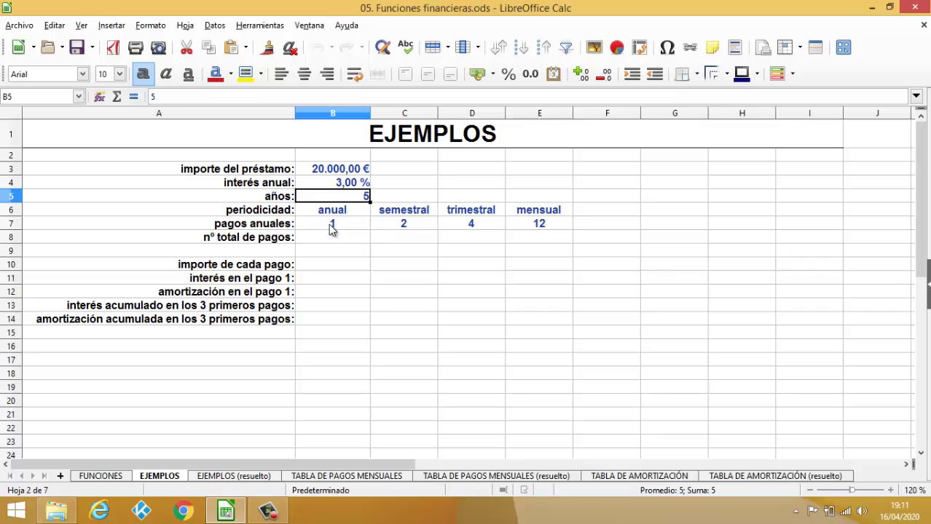
Step: Examine the payment periodicities in row 6 and their matching payments per year in row 7, from anual to mensual
click(331, 227)
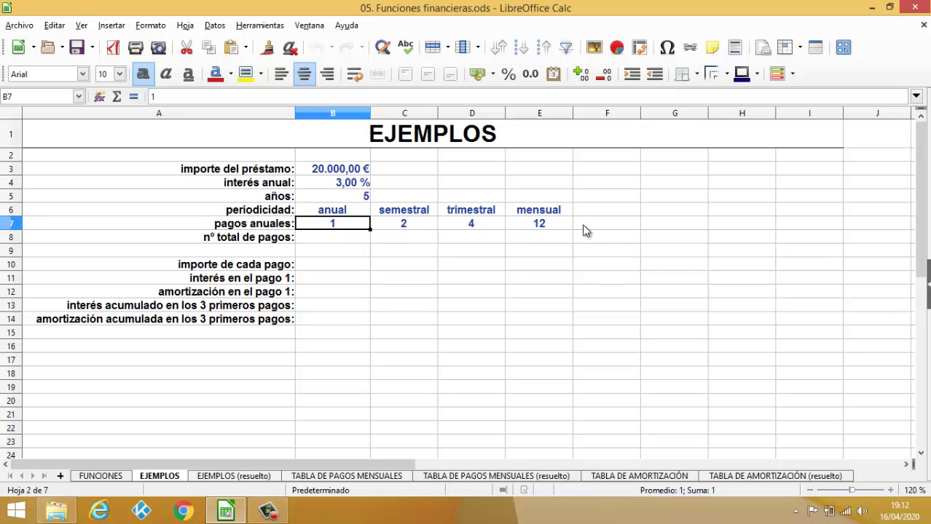
click(348, 212)
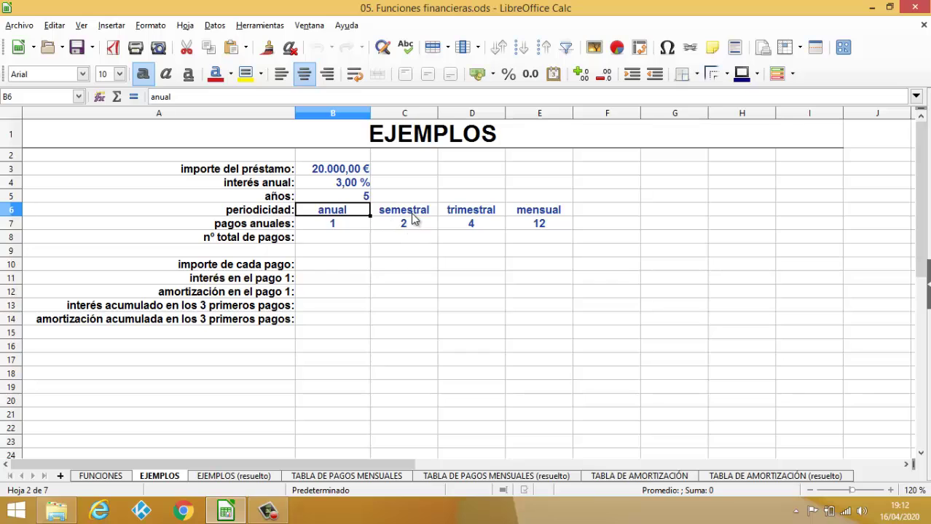
click(416, 214)
click(420, 226)
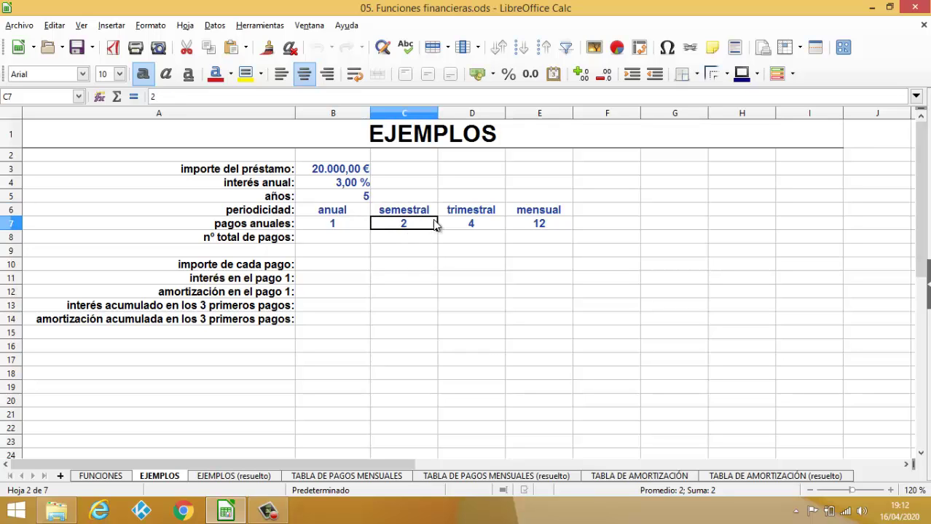
click(494, 215)
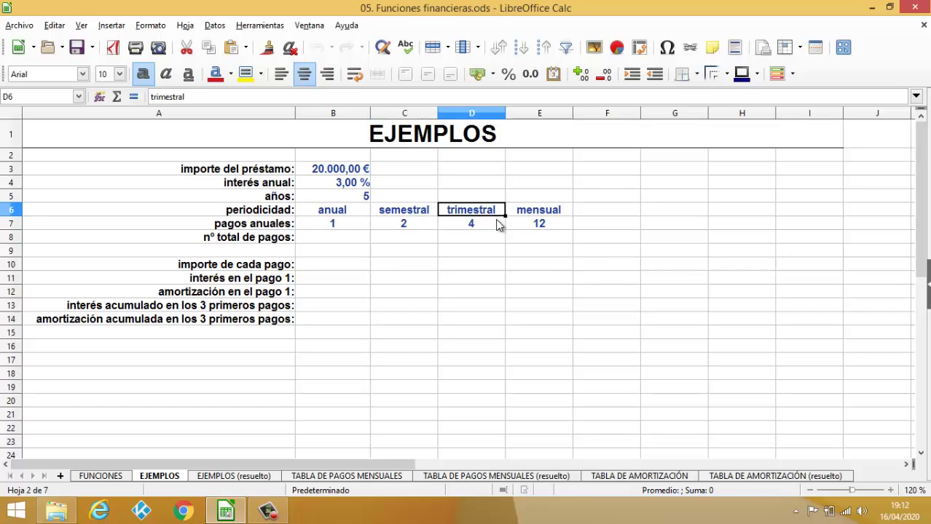
click(494, 227)
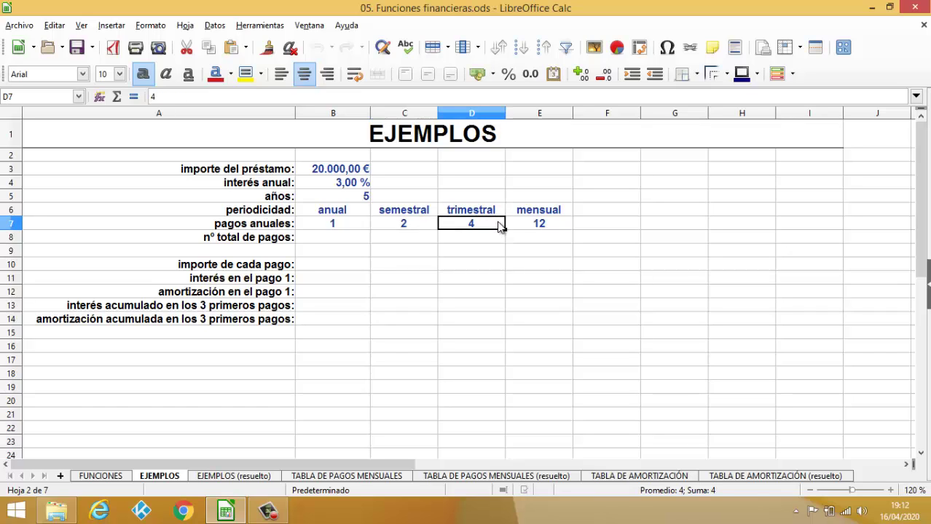
click(551, 209)
click(560, 225)
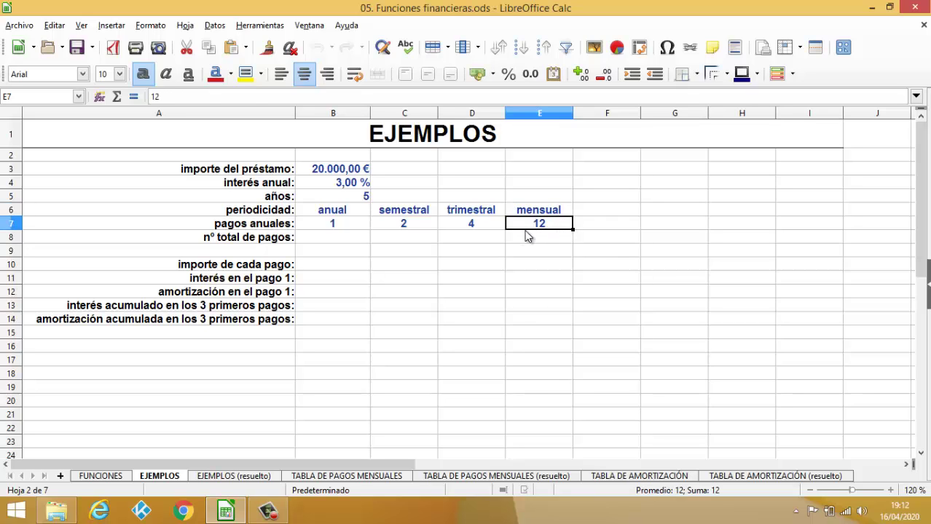
Step: Calculate the total number of payments in B8 with the formula =$B$5*B7 and fill it across to E8
click(348, 235)
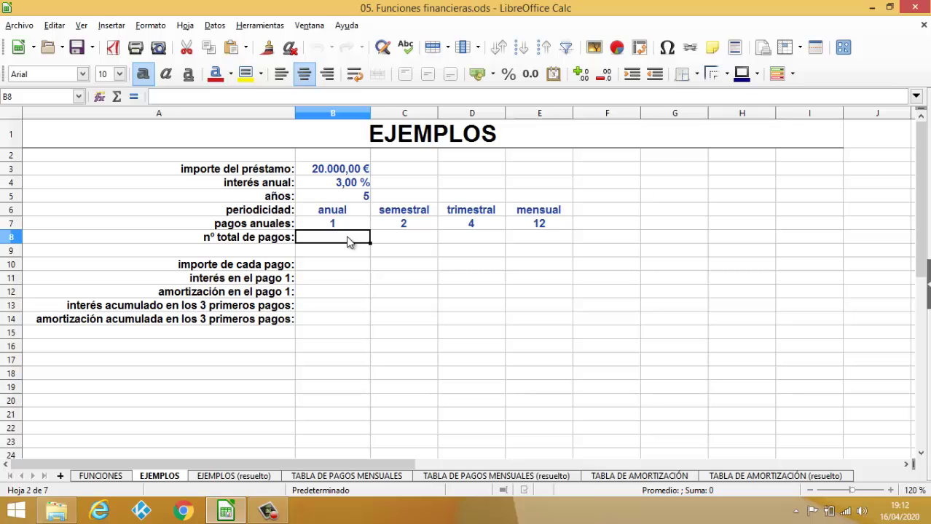
text(=)
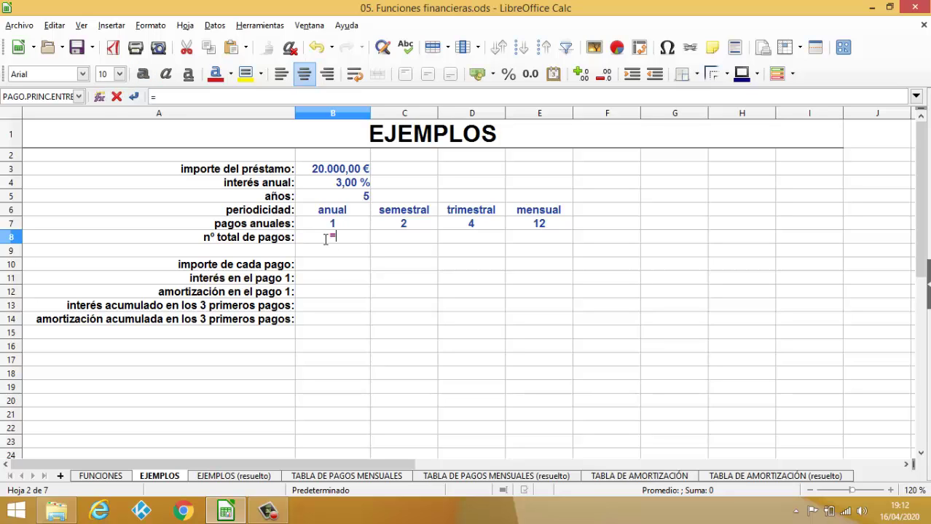
click(352, 197)
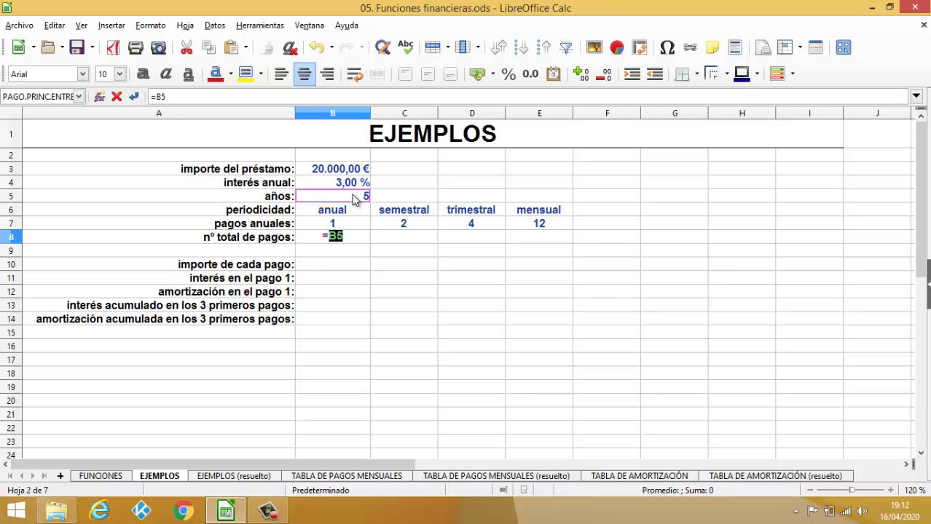
text(*)
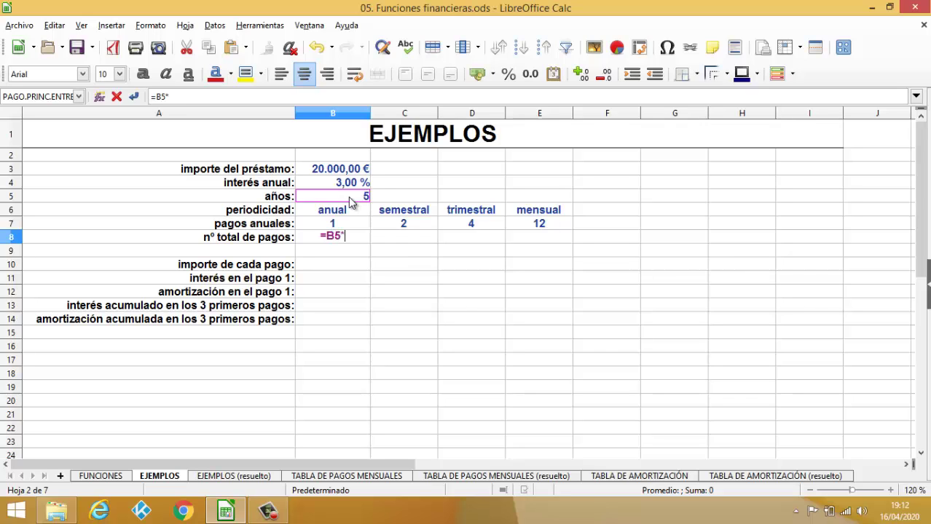
click(347, 228)
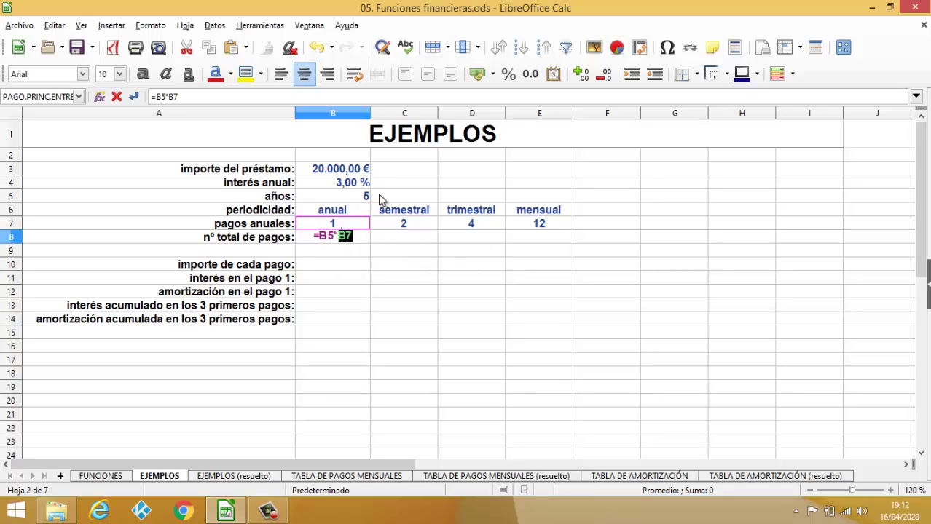
click(352, 234)
key(F4)
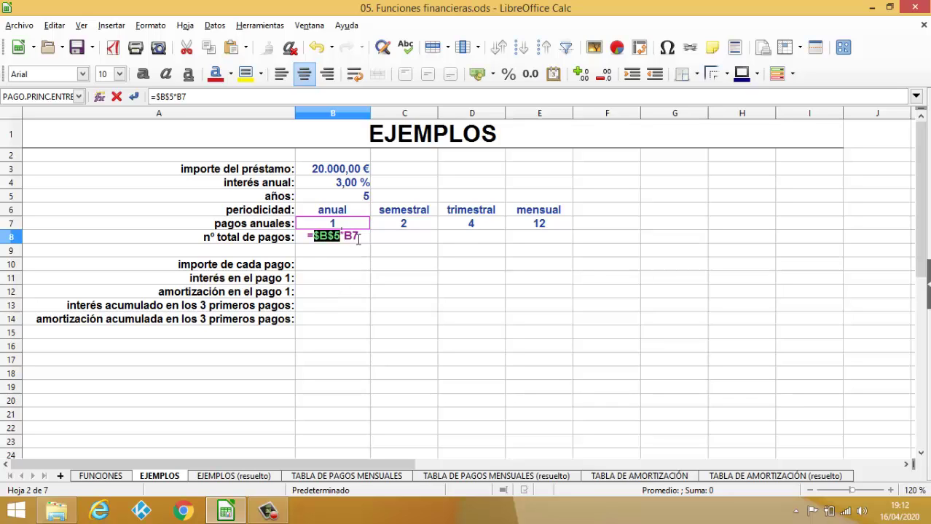
key(End)
key(Return)
click(356, 240)
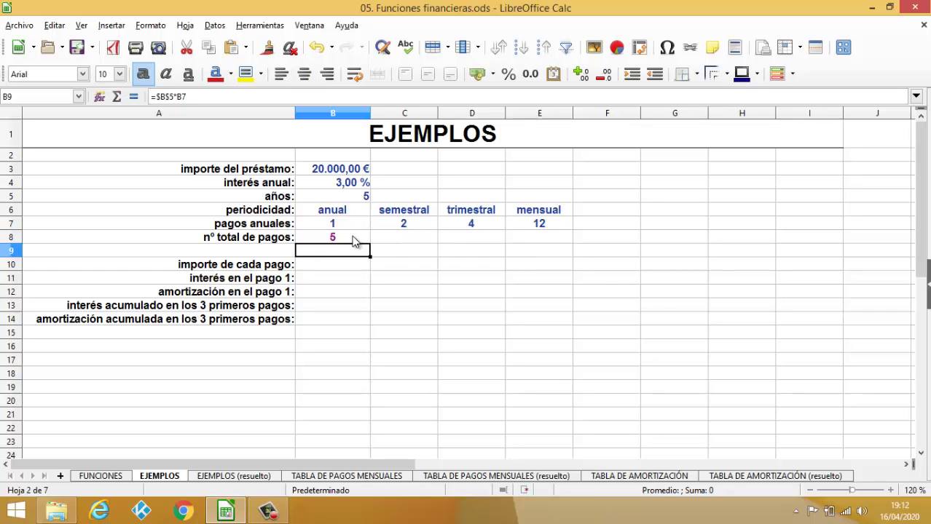
drag(370, 244, 555, 250)
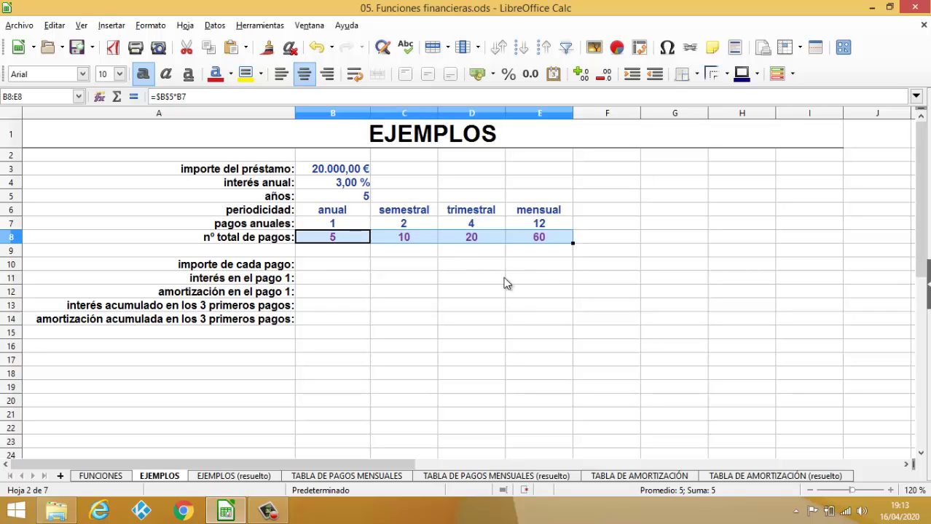
Step: Inspect the total-payments formulas in B8 to E8, checking the fixed years reference and the changing payments-per-year reference, without editing them
click(417, 243)
double_click(417, 237)
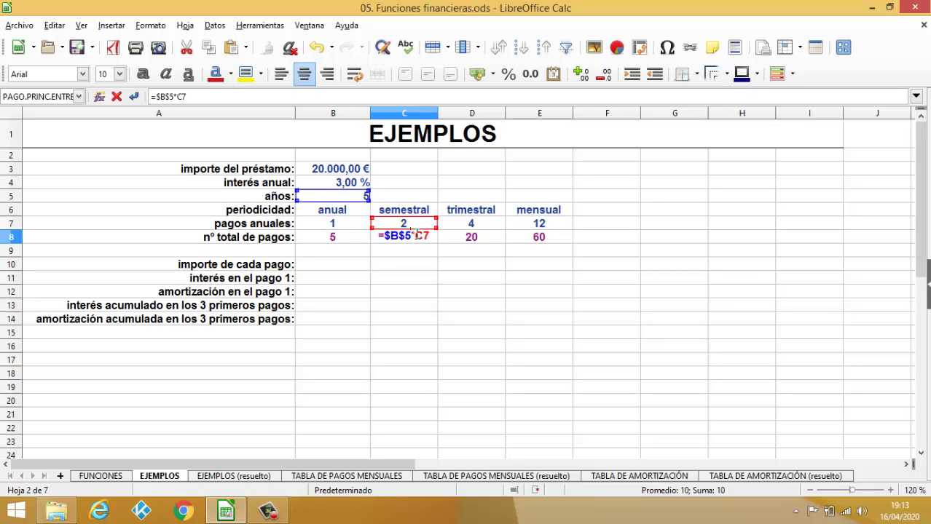
key(Escape)
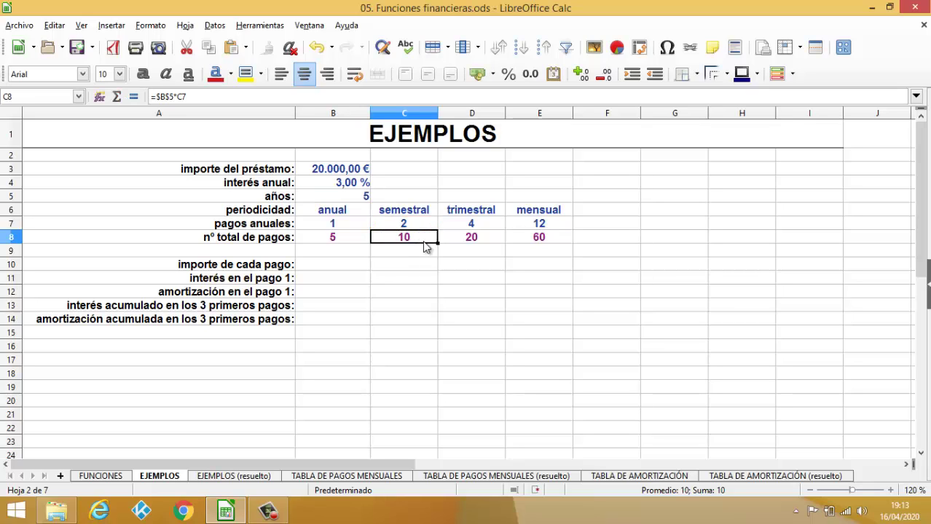
click(481, 238)
double_click(481, 237)
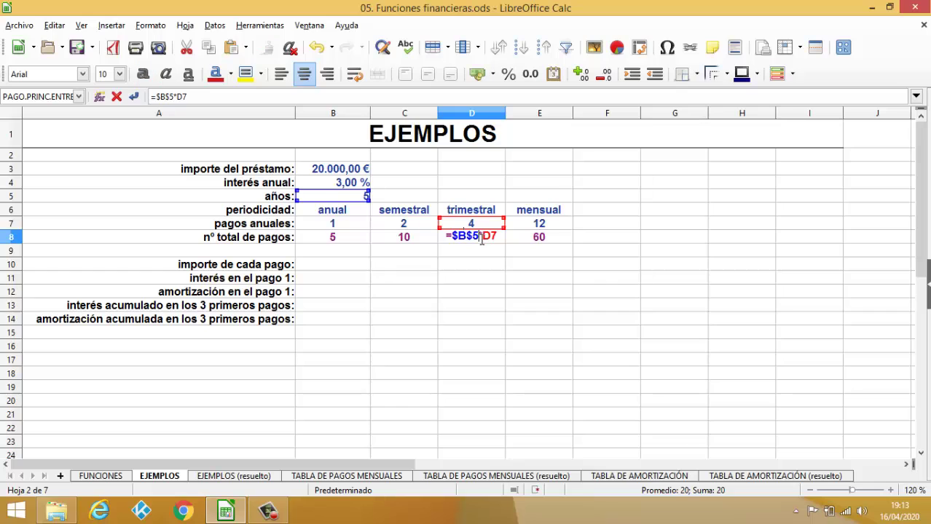
key(Escape)
click(530, 244)
double_click(530, 243)
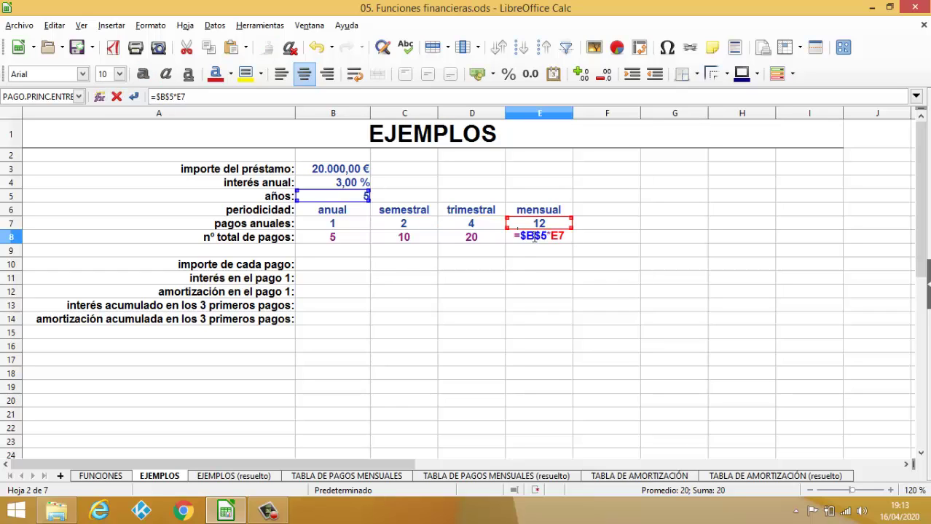
key(Escape)
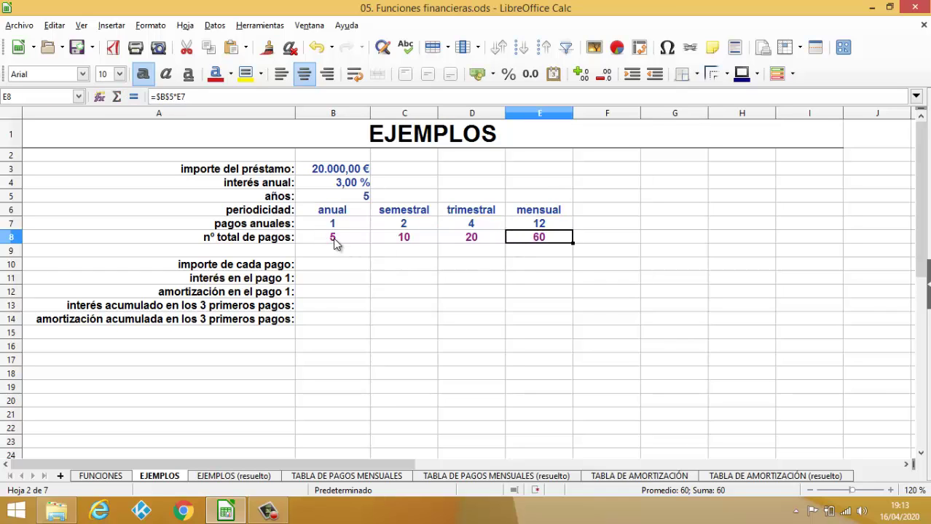
click(334, 238)
double_click(334, 241)
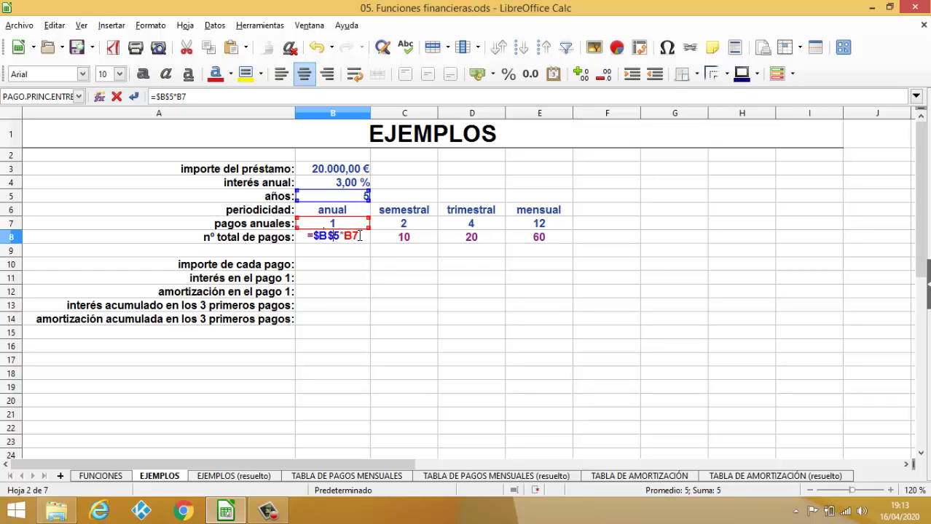
key(Escape)
double_click(404, 240)
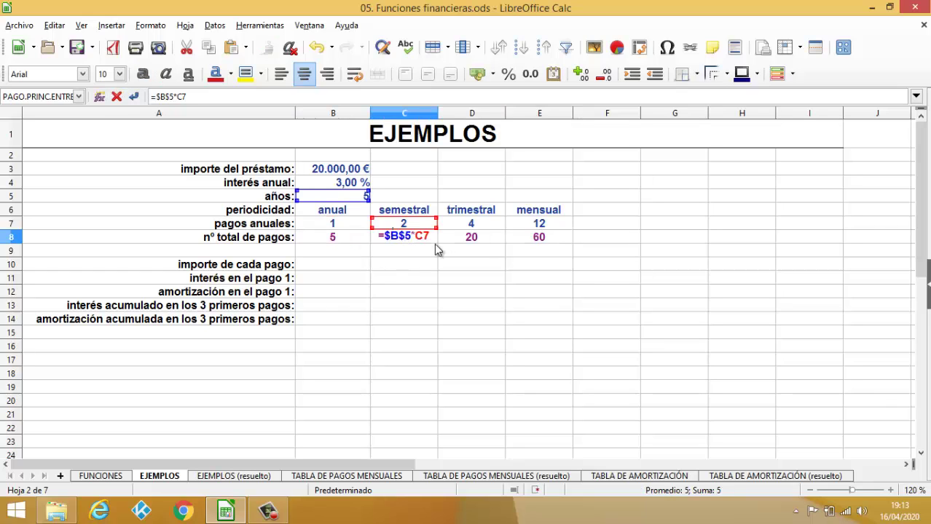
key(Escape)
double_click(469, 241)
key(Escape)
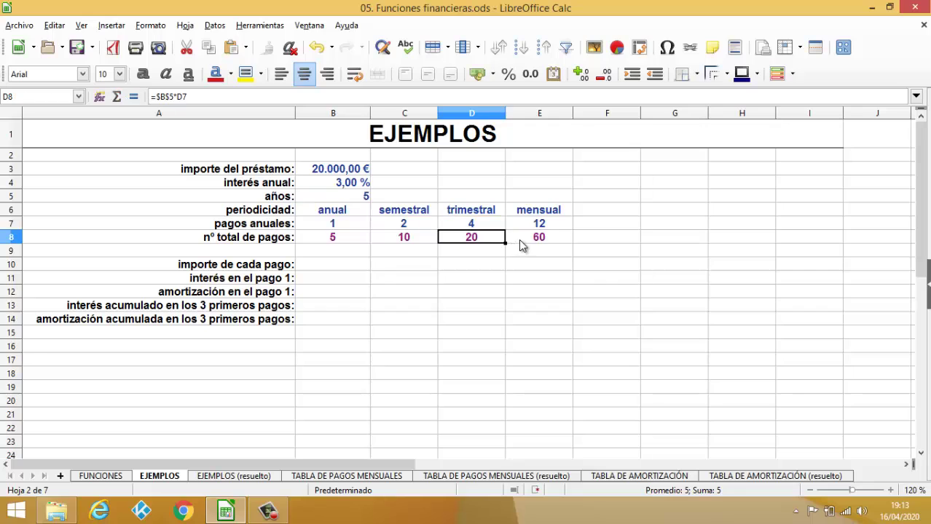
double_click(526, 241)
key(Escape)
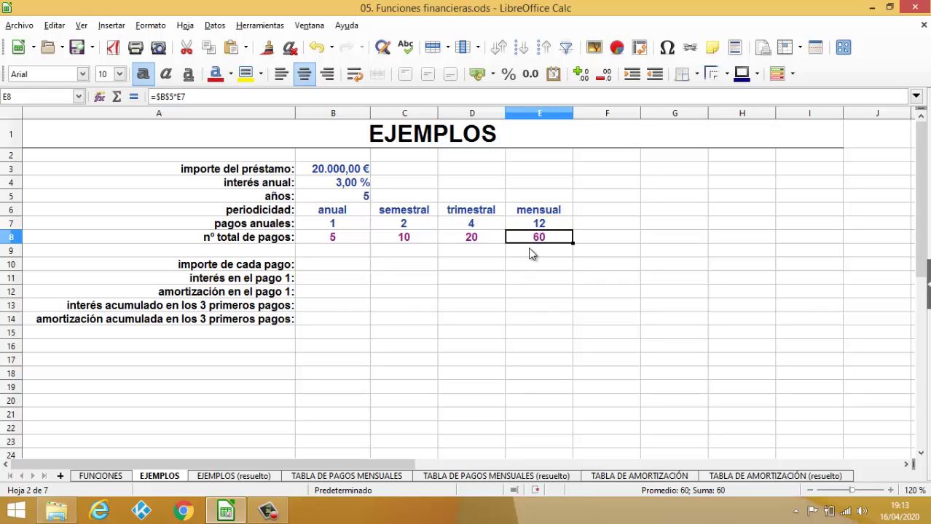
Step: Review the total number of payments in B8 to E8 against the periodicity headings in row 6
drag(348, 247, 544, 243)
click(348, 241)
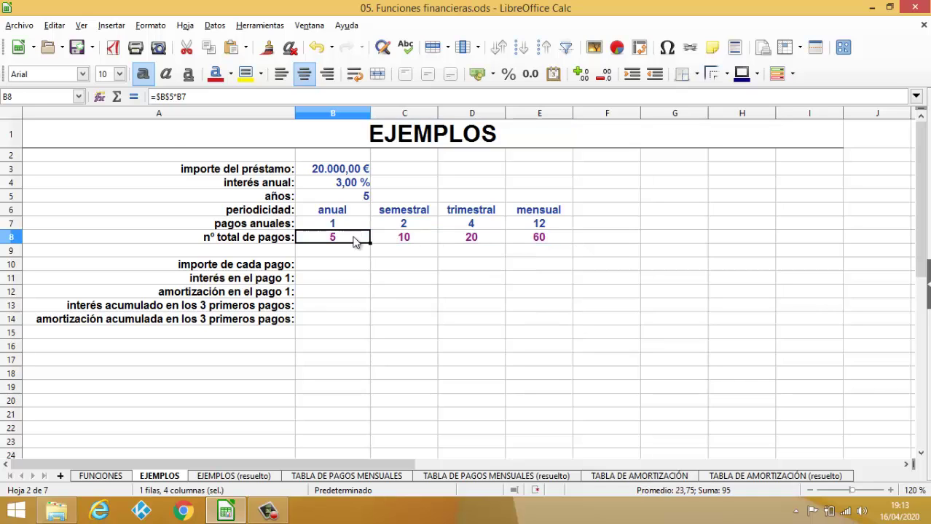
click(422, 242)
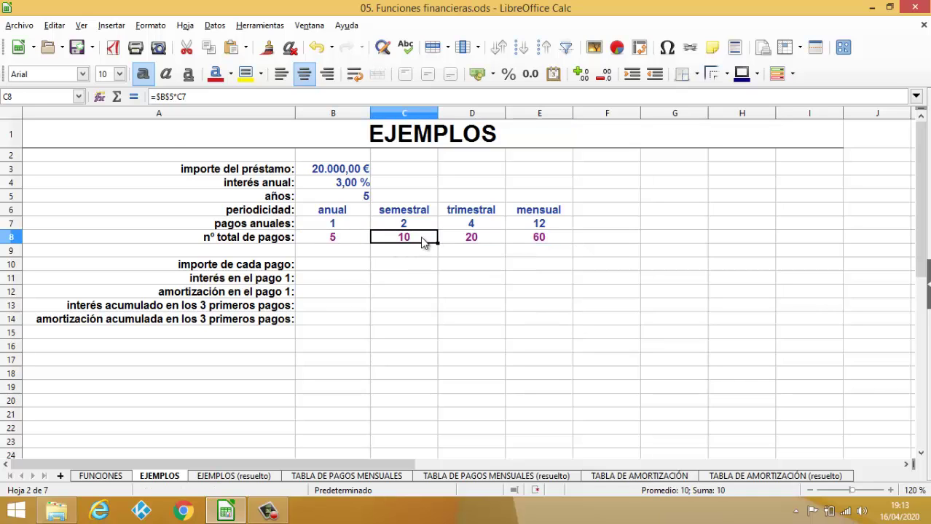
click(467, 240)
click(531, 245)
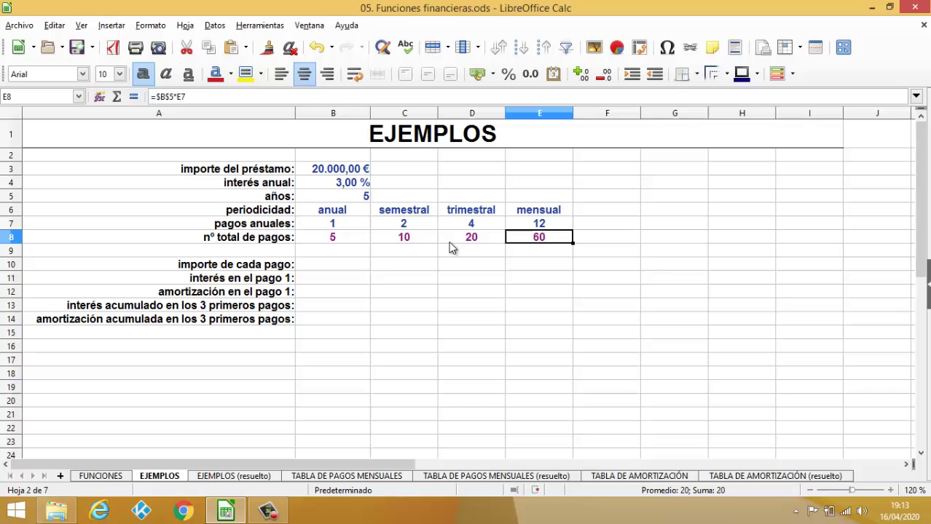
click(326, 240)
click(335, 212)
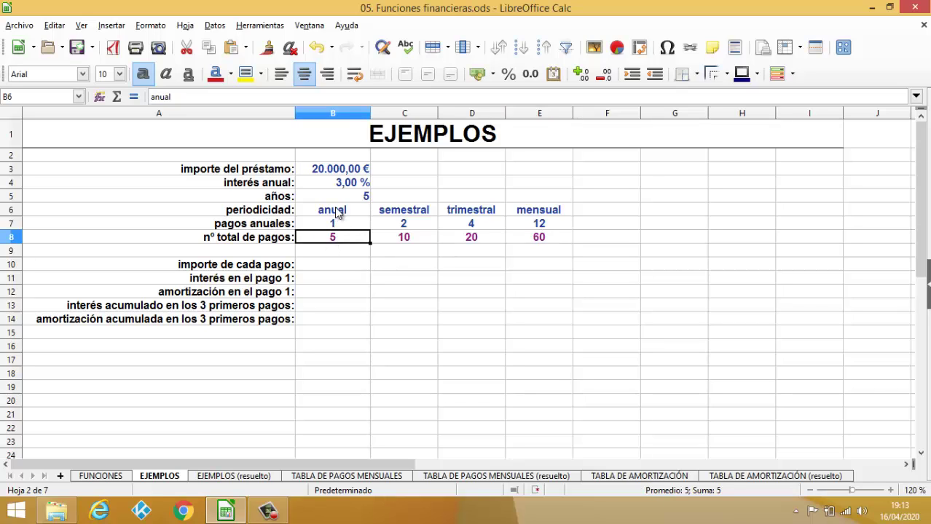
click(386, 213)
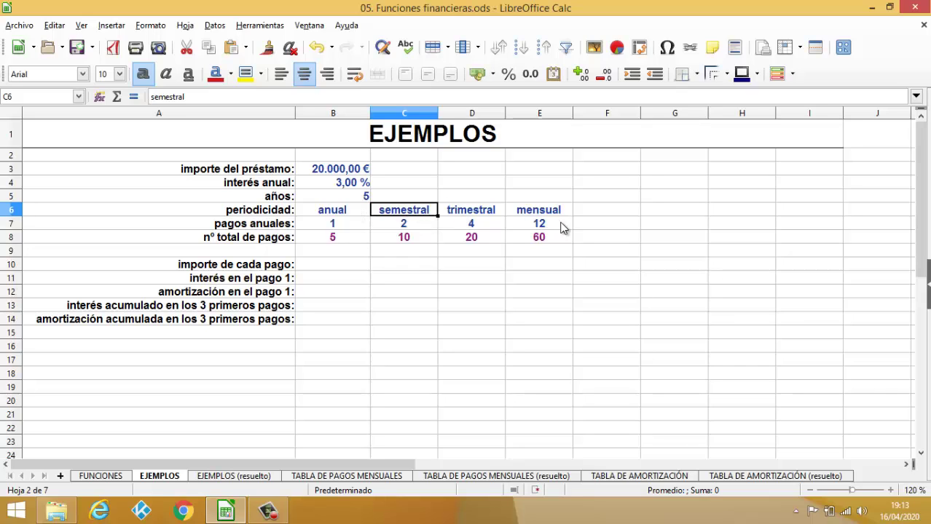
Step: Check the FUNCIONES sheet for the function that calculates each loan payment, and return to B10 on the EJEMPLOS sheet
click(326, 263)
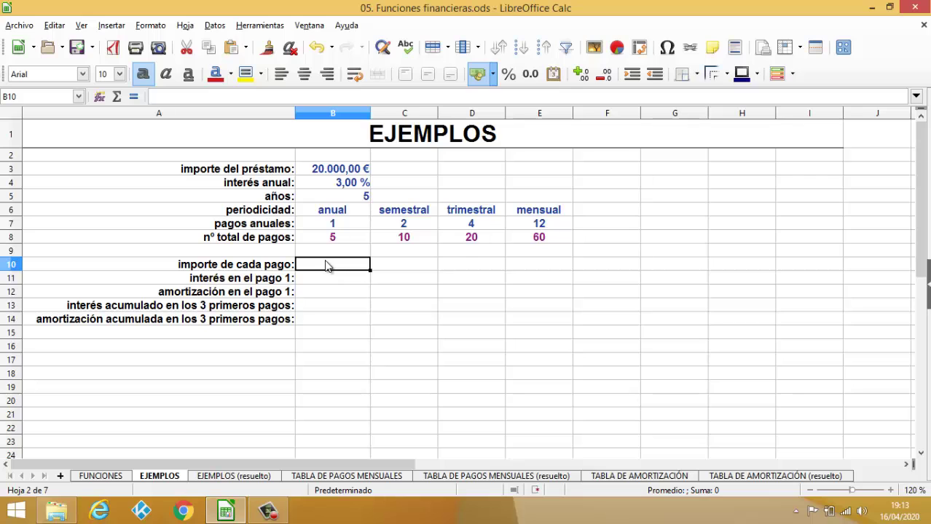
click(100, 475)
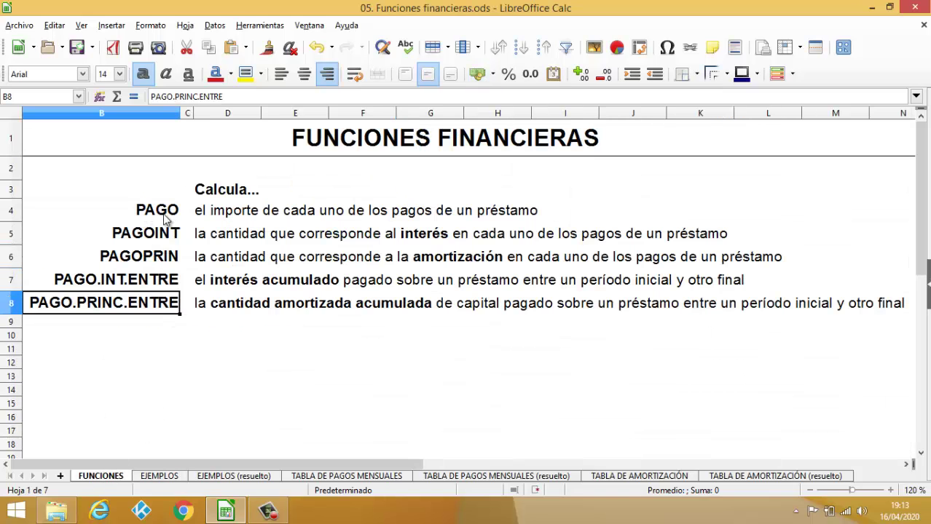
click(163, 476)
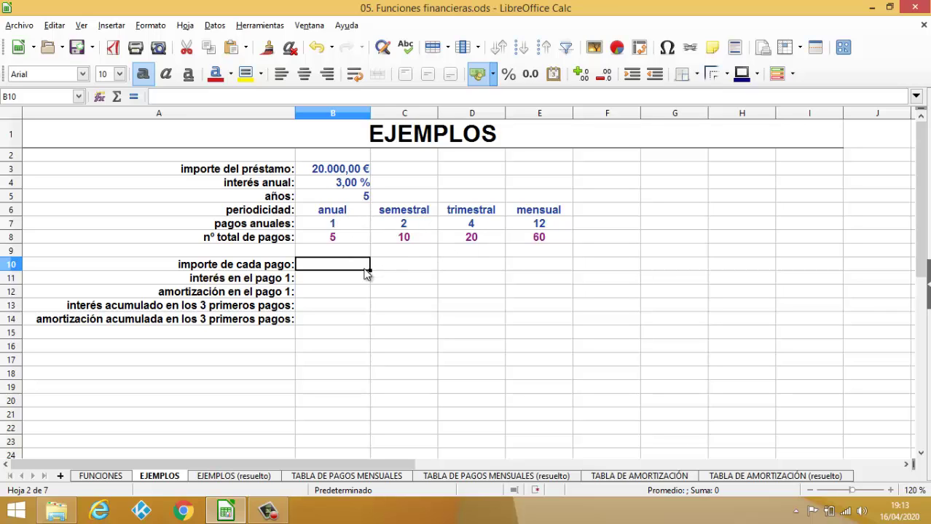
text(=PA)
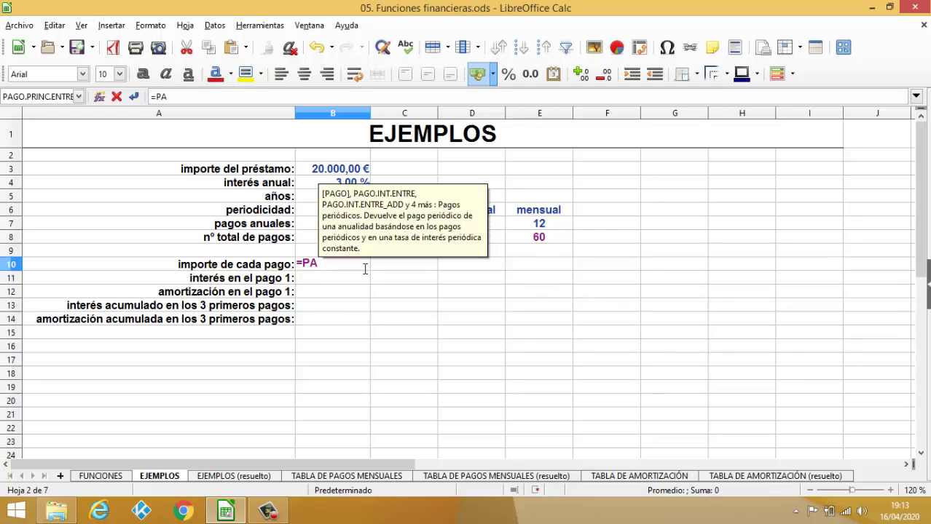
text(GO)
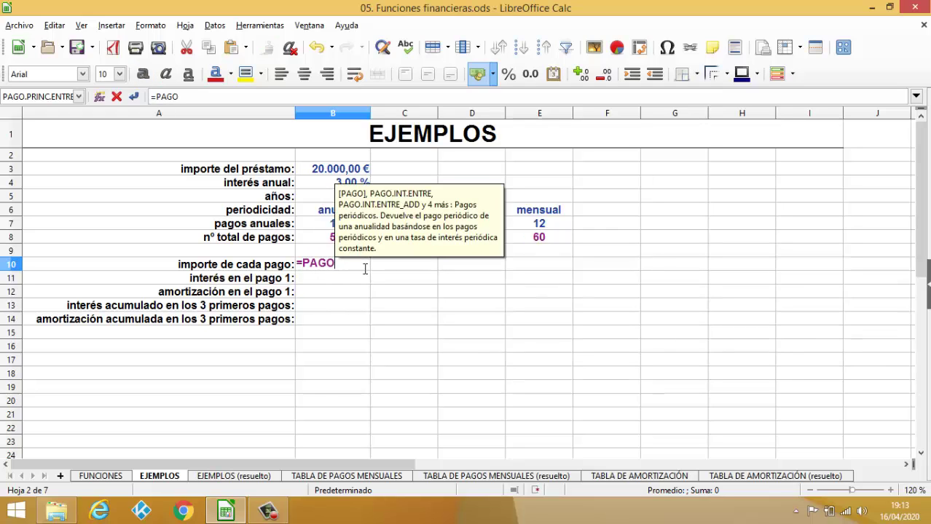
text(()
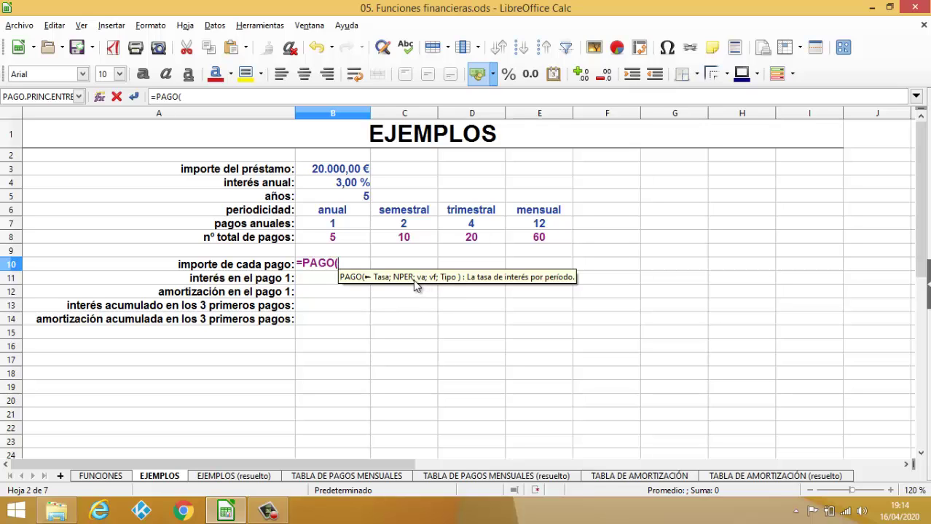
key(Escape)
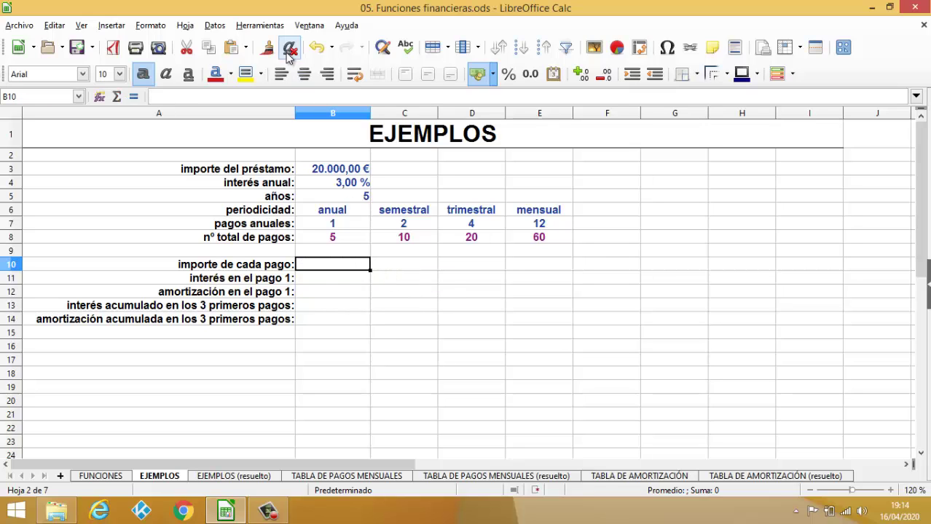
Step: Try starting a PAGO formula in B10 with Entrada automática disabled, and re-enable the option
click(262, 25)
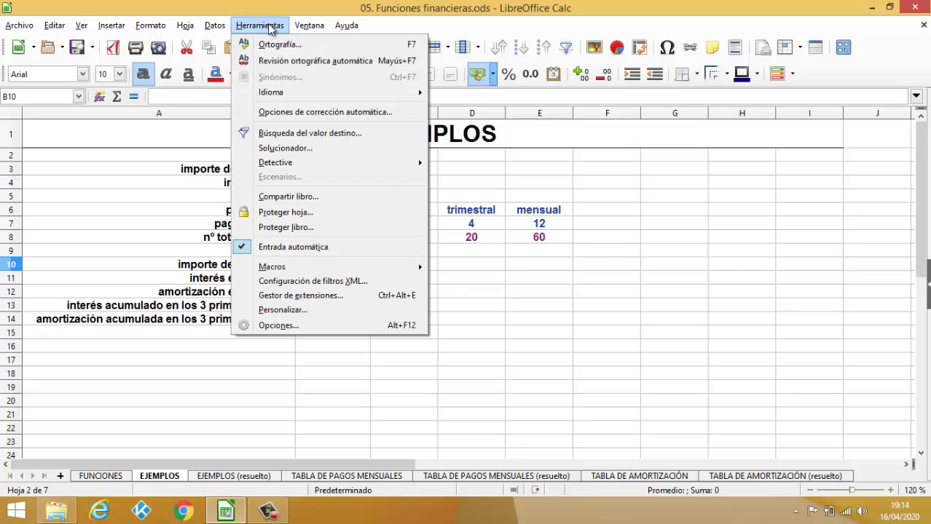
click(299, 249)
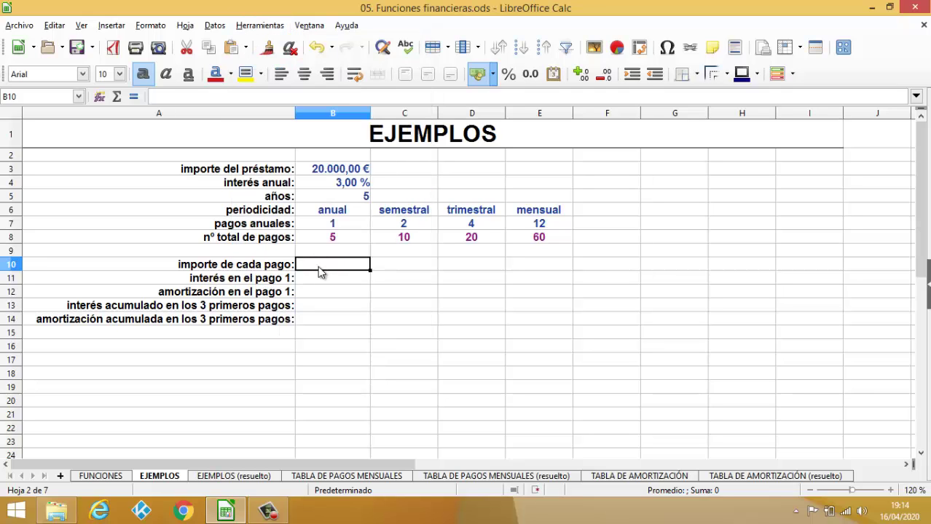
text(=PAGO()
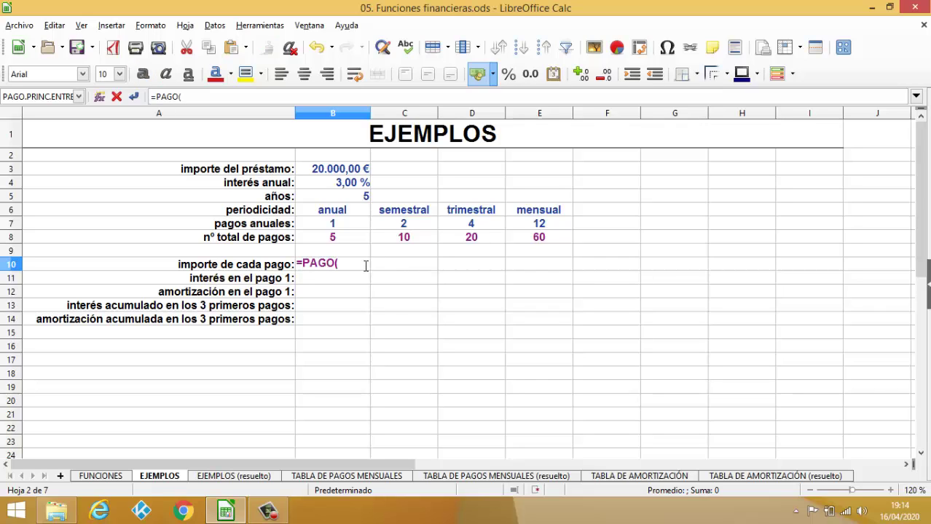
key(Escape)
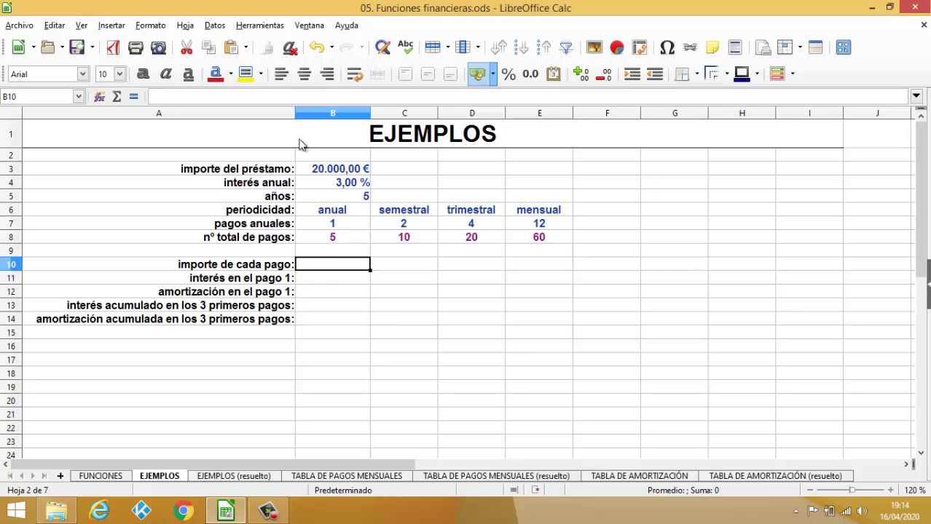
click(264, 26)
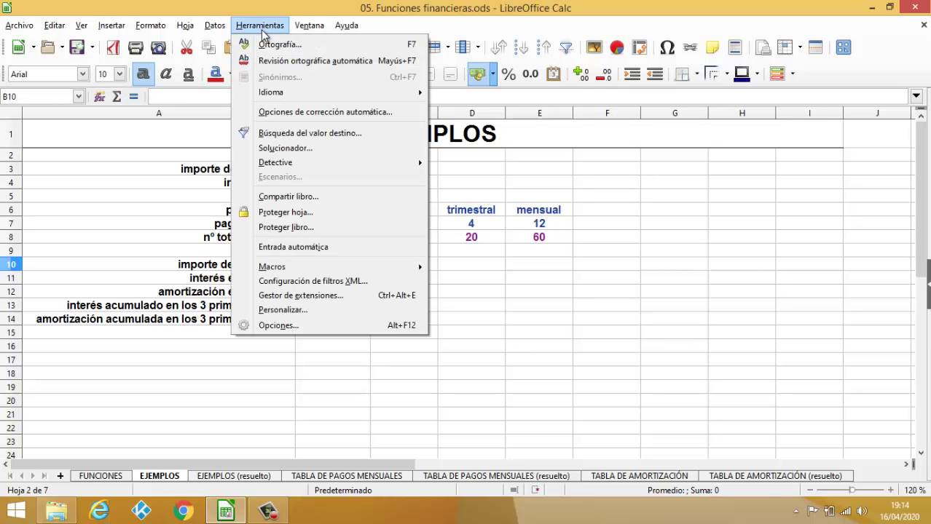
click(289, 254)
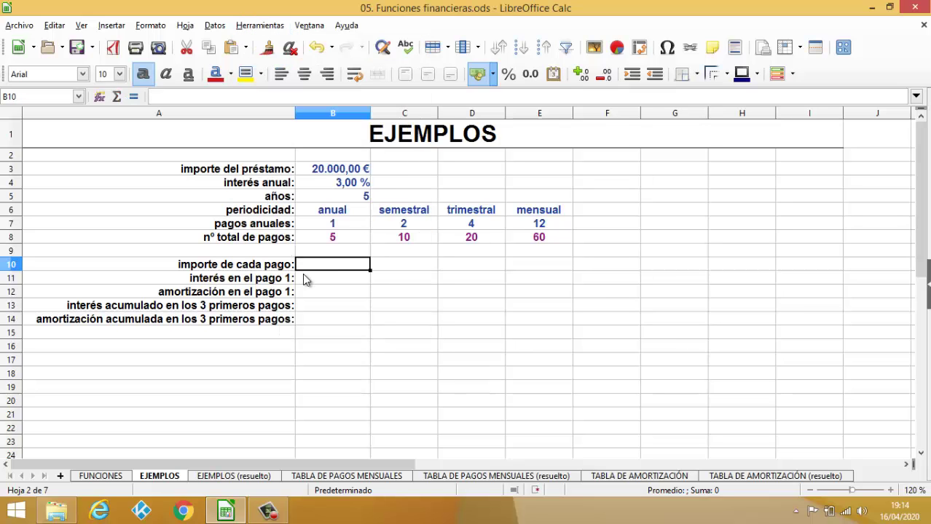
Step: Start a PAGO formula in B10 and open it in the function wizard
text(=PA)
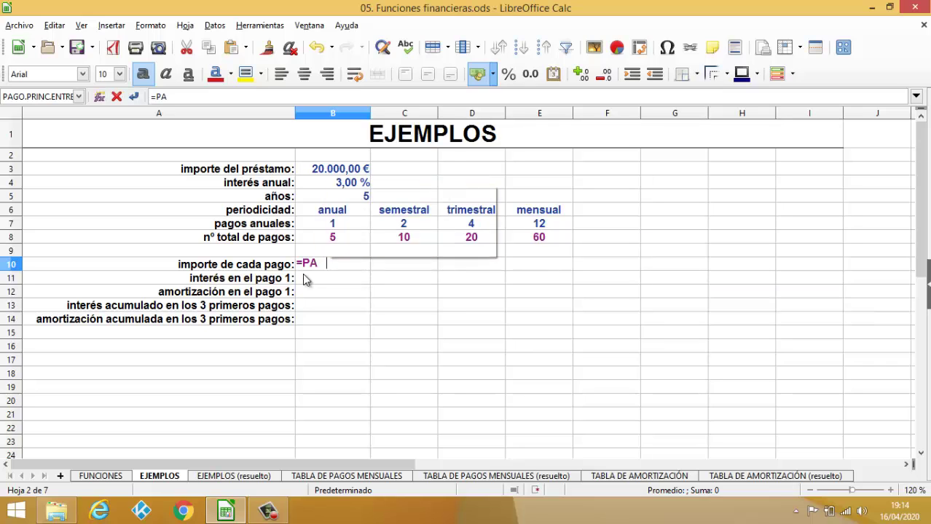
text(GO()
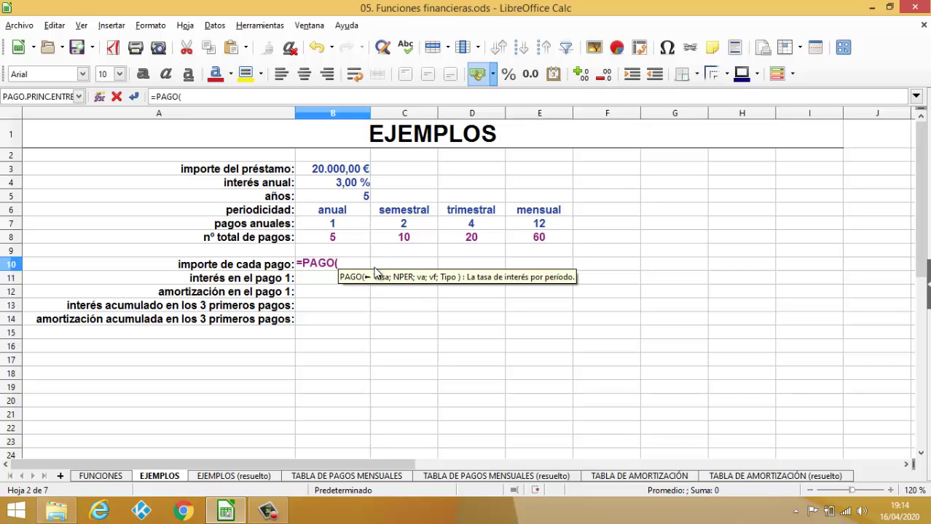
click(99, 97)
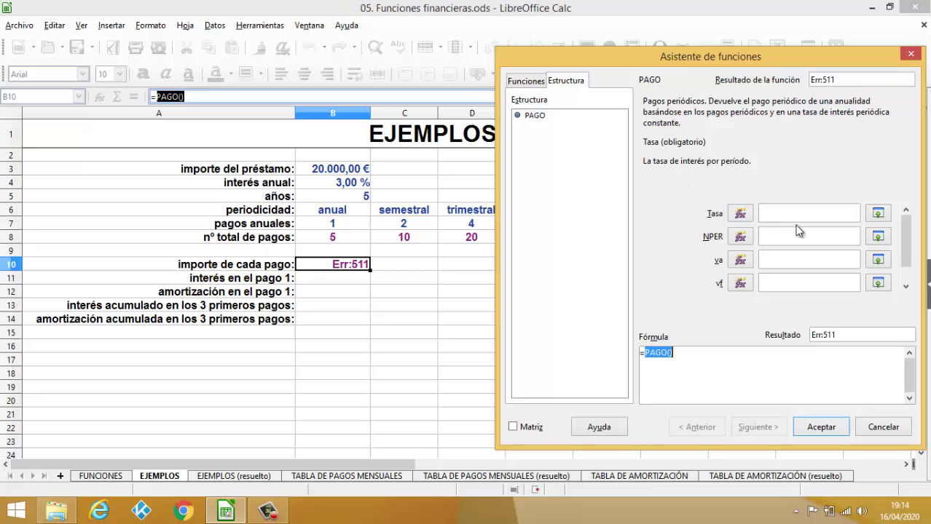
Step: Read the wizard's descriptions of the PAGO arguments Tasa, NPER, va and vf
click(776, 213)
click(772, 236)
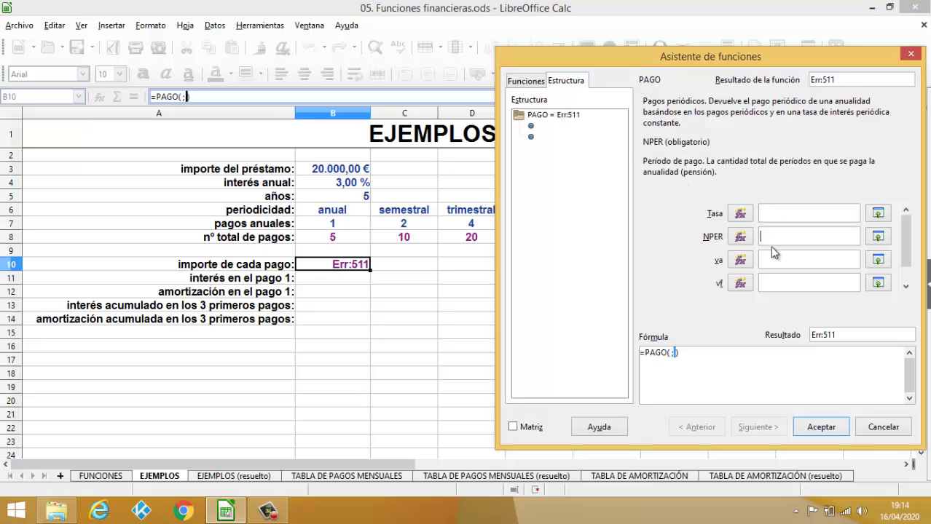
click(770, 260)
click(770, 277)
click(770, 261)
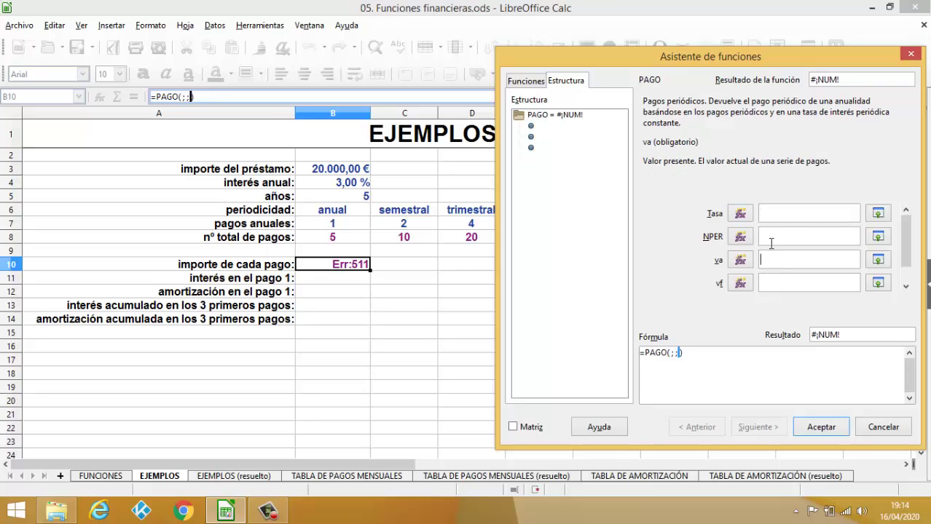
click(770, 237)
Step: Set the Tasa argument to B4/B7, the annual interest divided by the payments per year
click(771, 213)
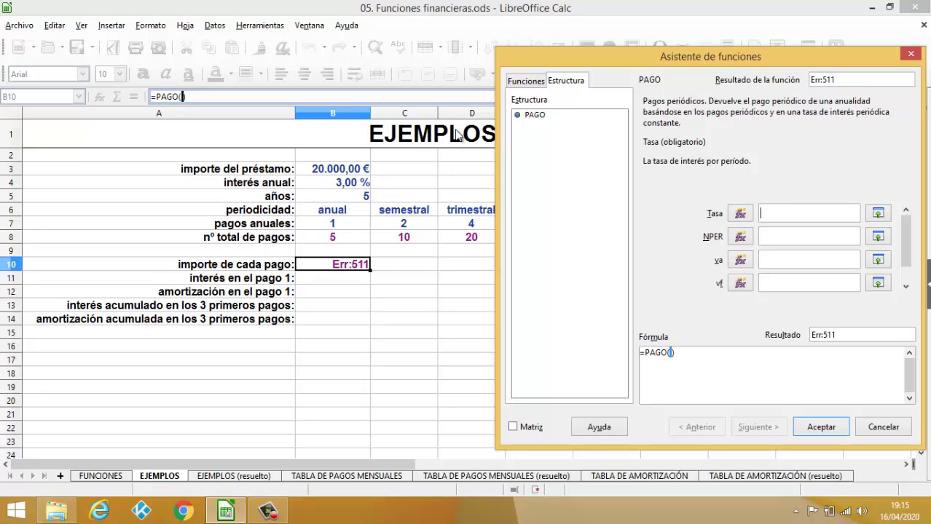
click(321, 187)
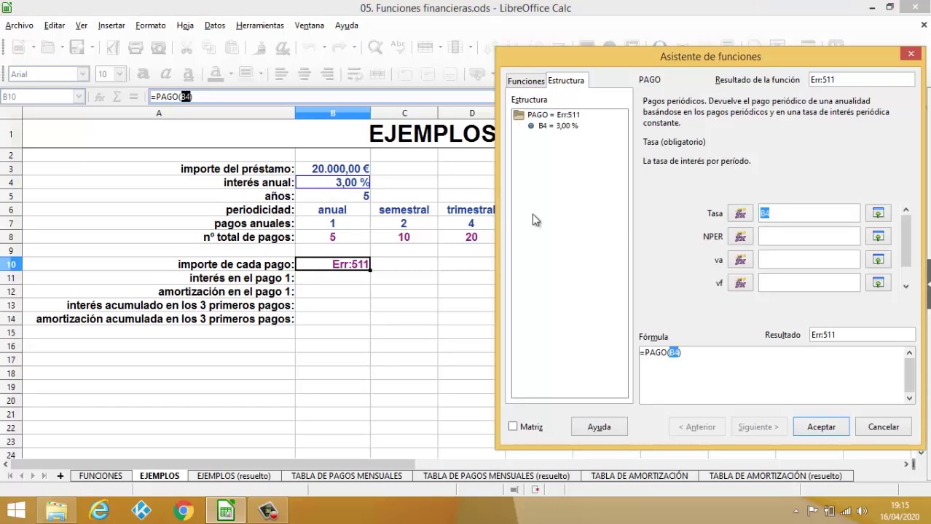
click(779, 213)
text(/)
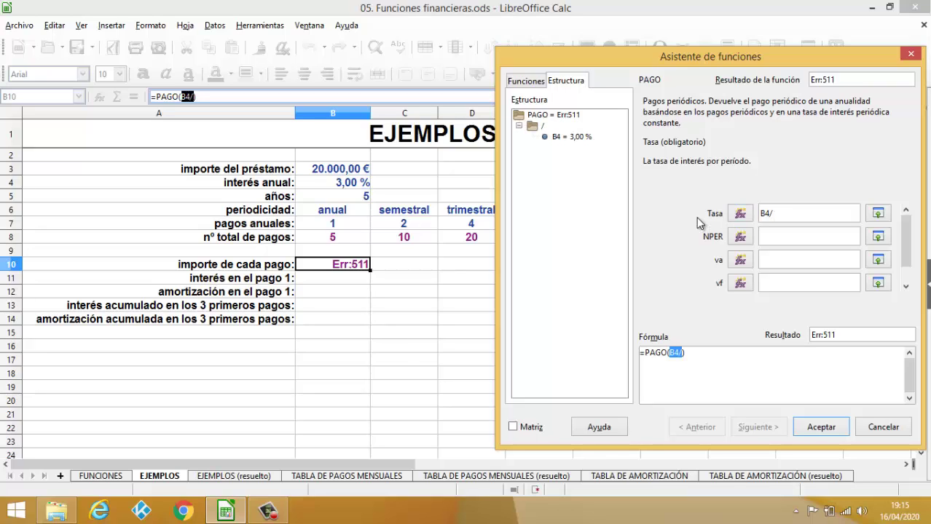
click(346, 228)
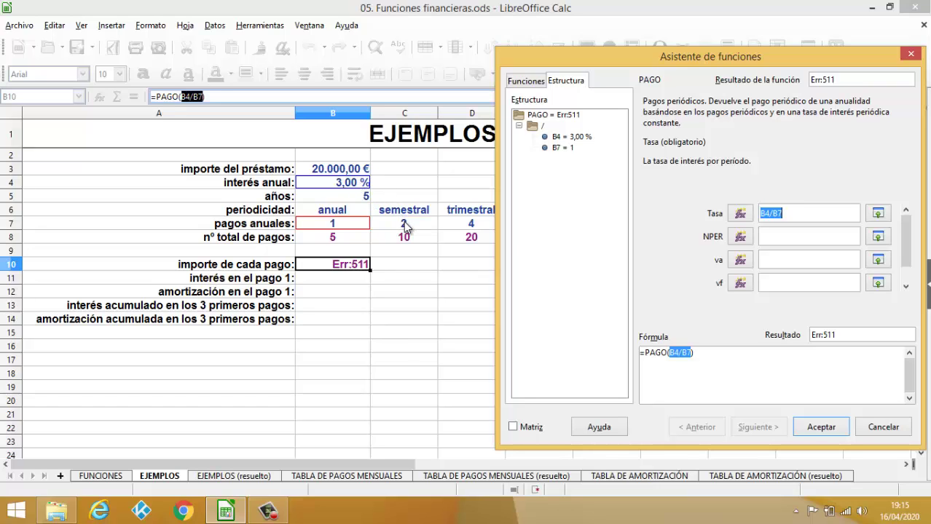
Step: Set NPER to B8 and va to B3, and enter the PAGO formula in B10
click(778, 237)
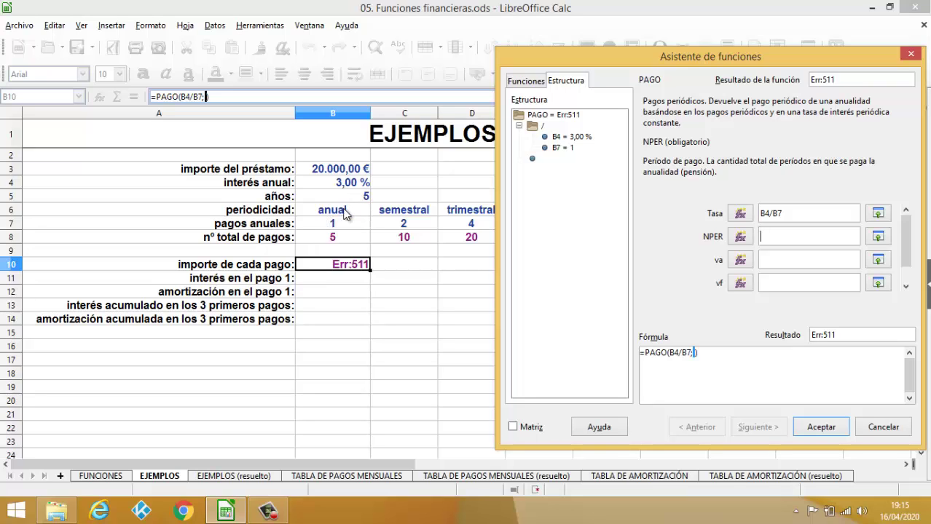
click(333, 239)
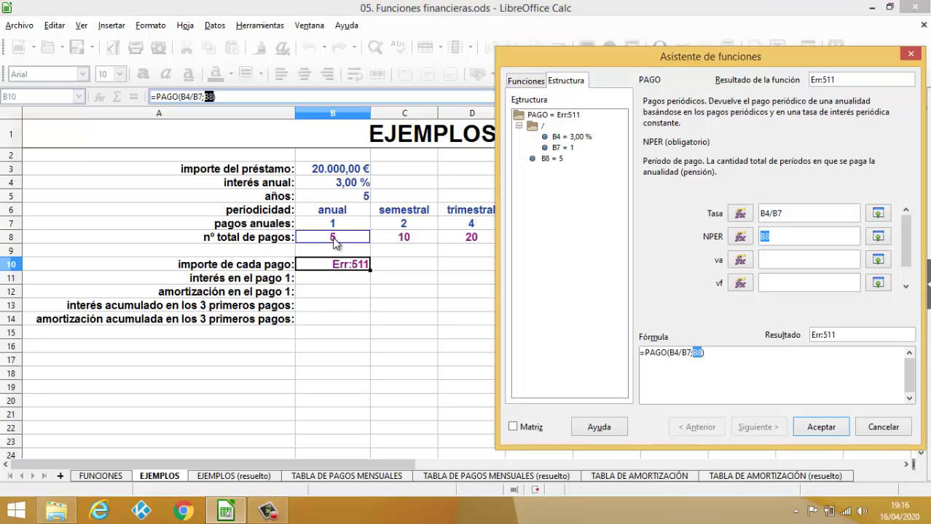
click(778, 259)
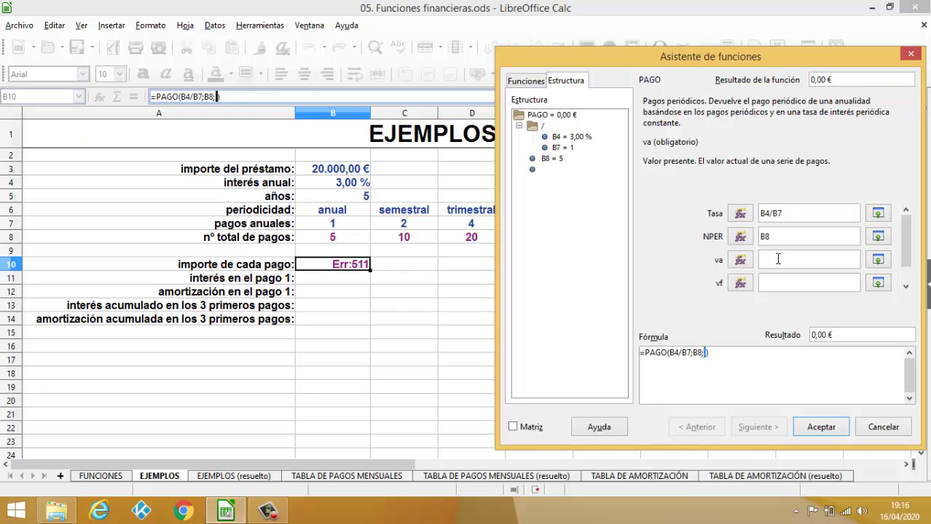
click(344, 175)
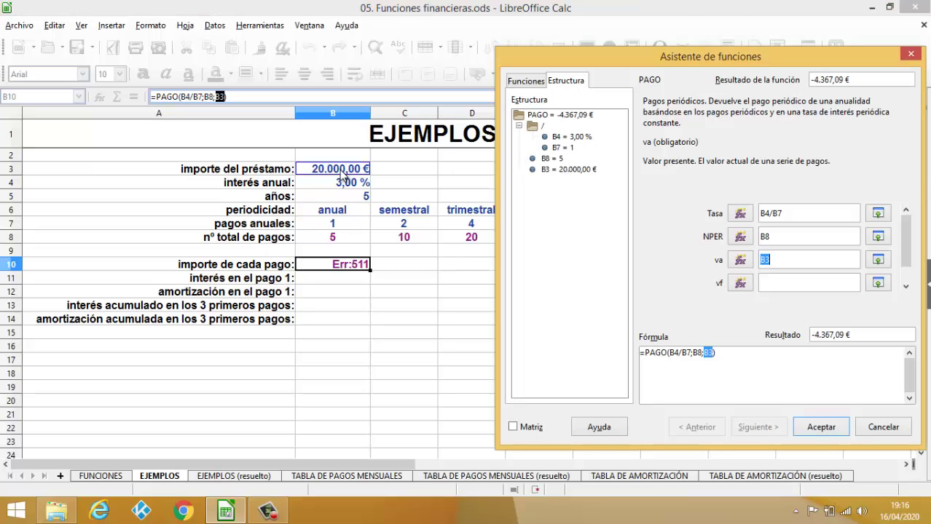
click(822, 428)
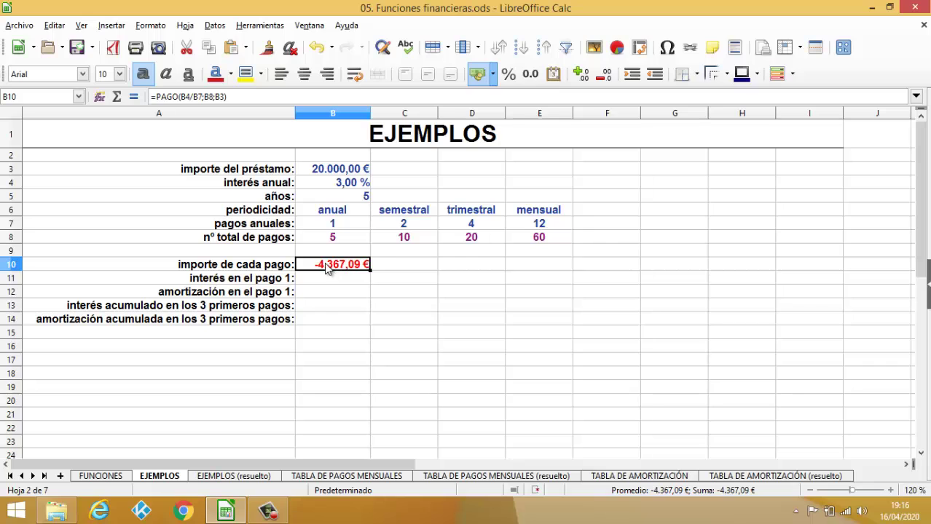
Step: Try changing the va argument of the PAGO formula in B10 to -B3, and undo that change
click(172, 98)
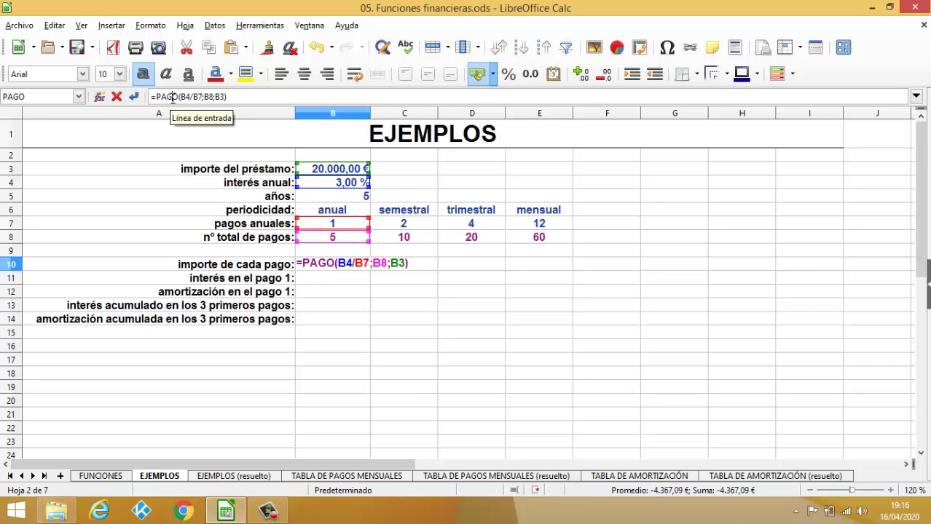
click(99, 96)
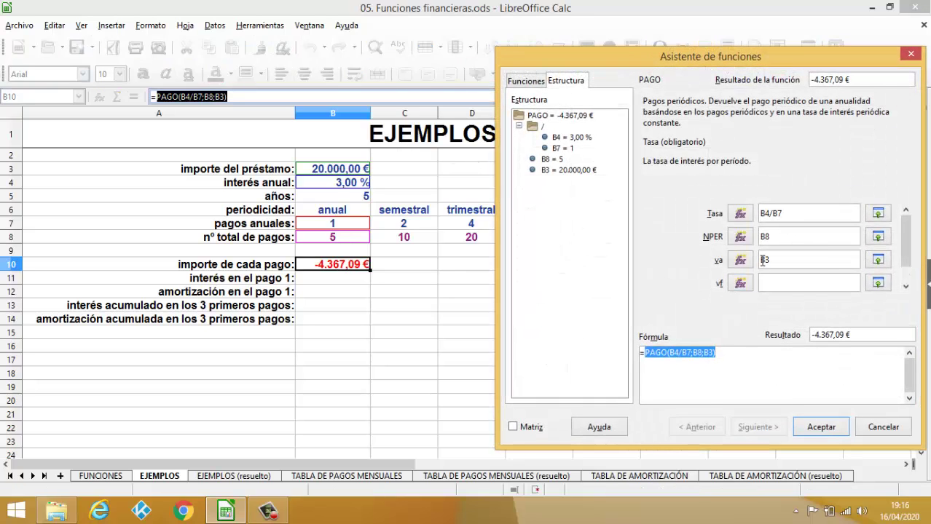
double_click(763, 260)
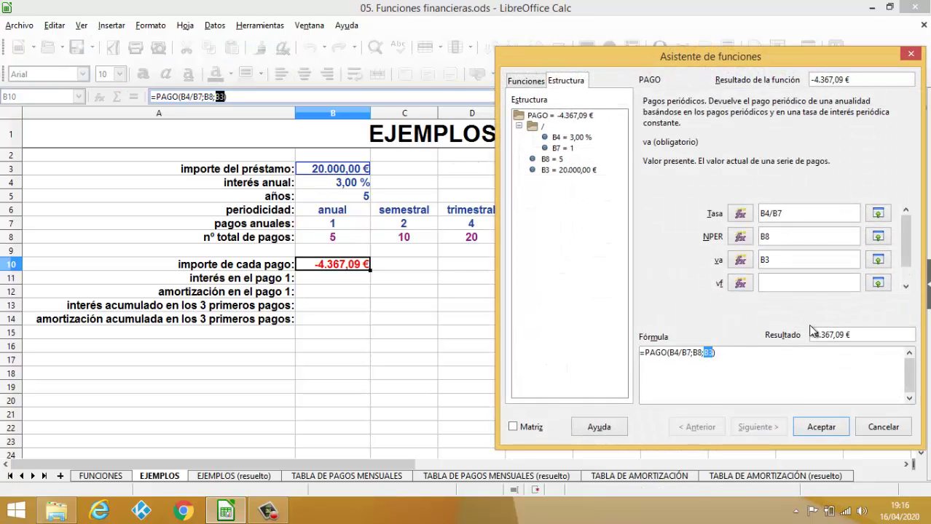
text(-)
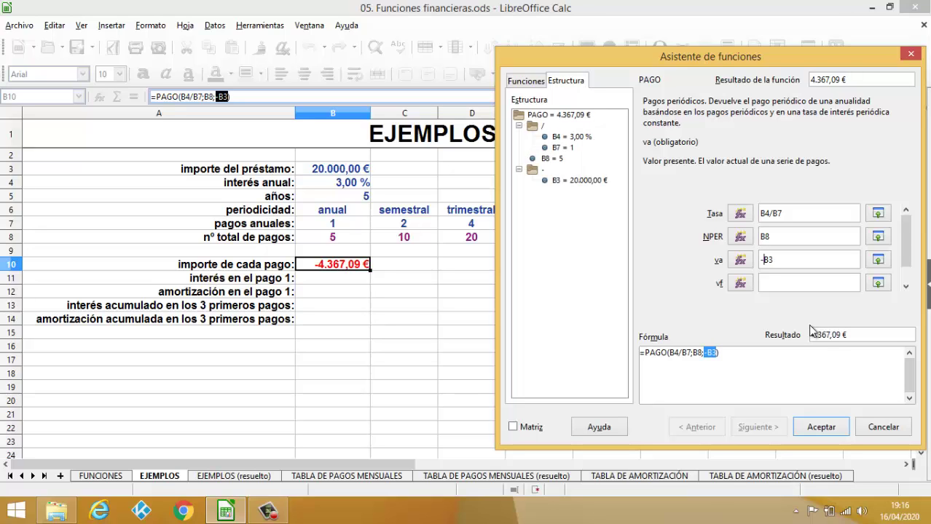
key(Return)
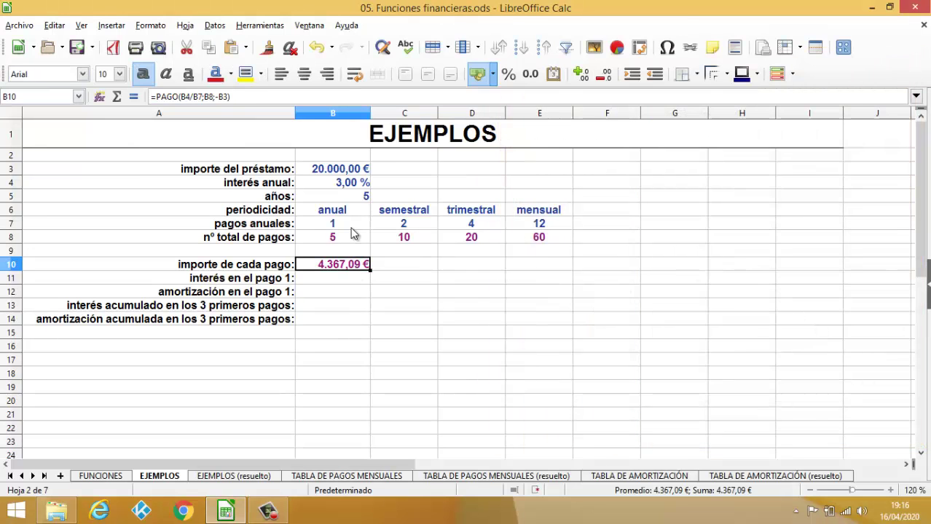
click(318, 52)
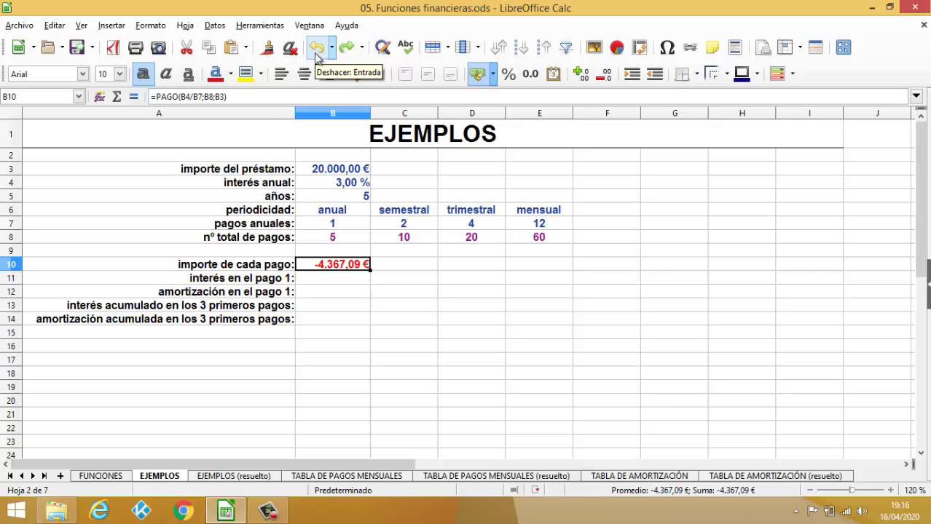
Step: Negate the whole payment formula in B10 by placing a minus sign before PAGO: =-PAGO(B4/B7;B8;B3)
click(157, 97)
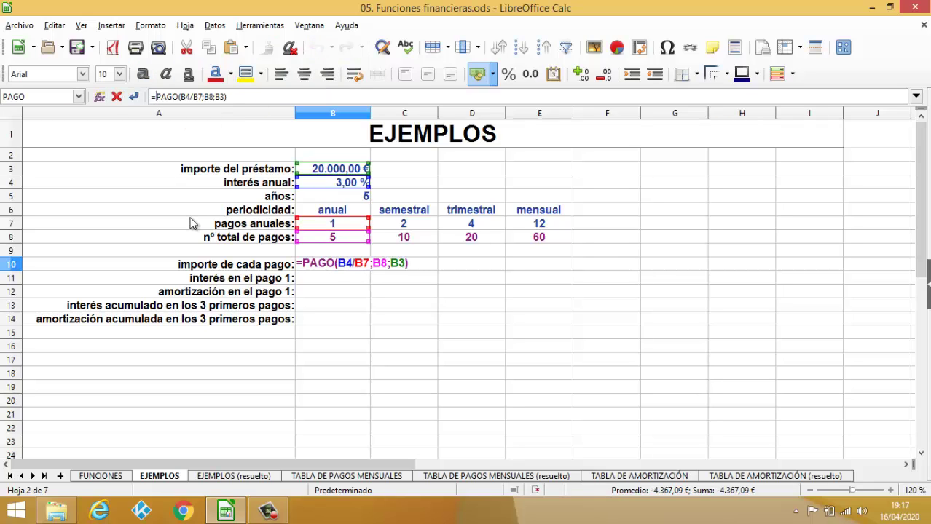
text(-)
key(Return)
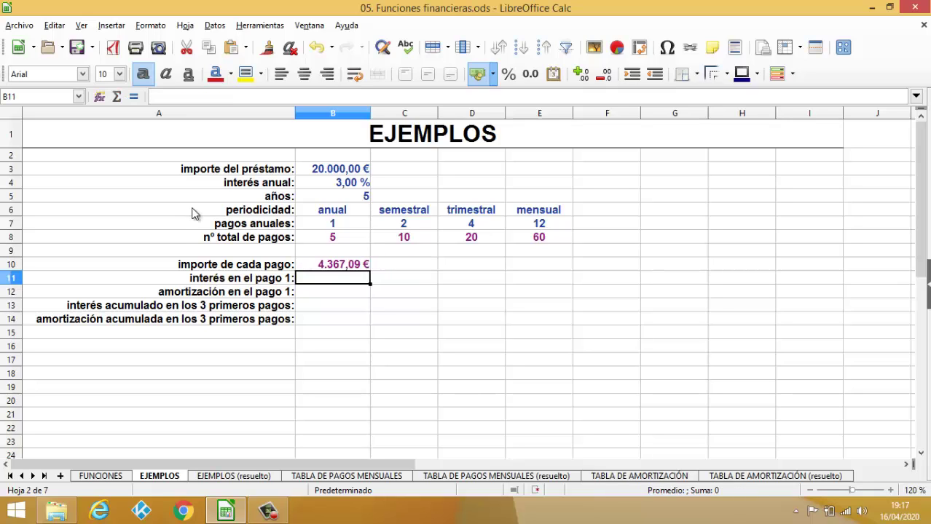
Step: Undo the minus sign in B10's payment formula and wrap PAGO in ABS: =ABS(PAGO(B4/B7;B8;B3))
click(316, 47)
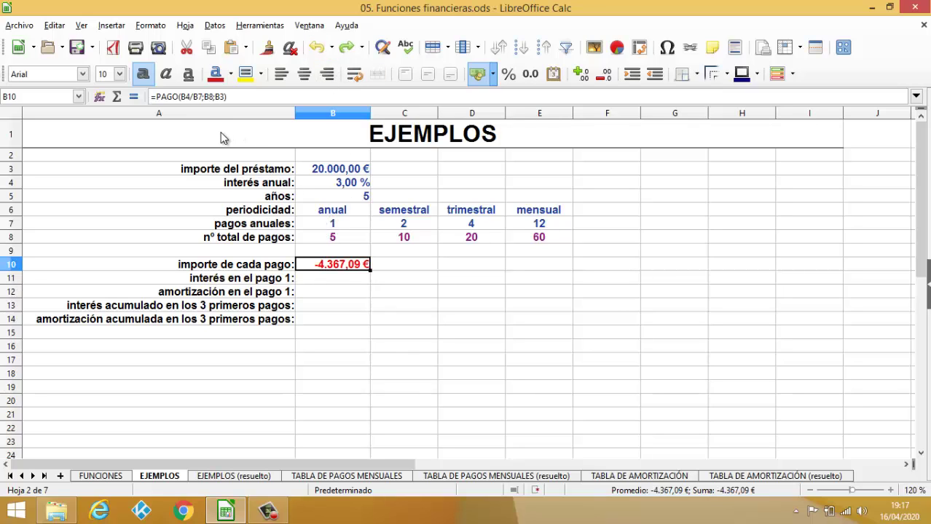
click(155, 96)
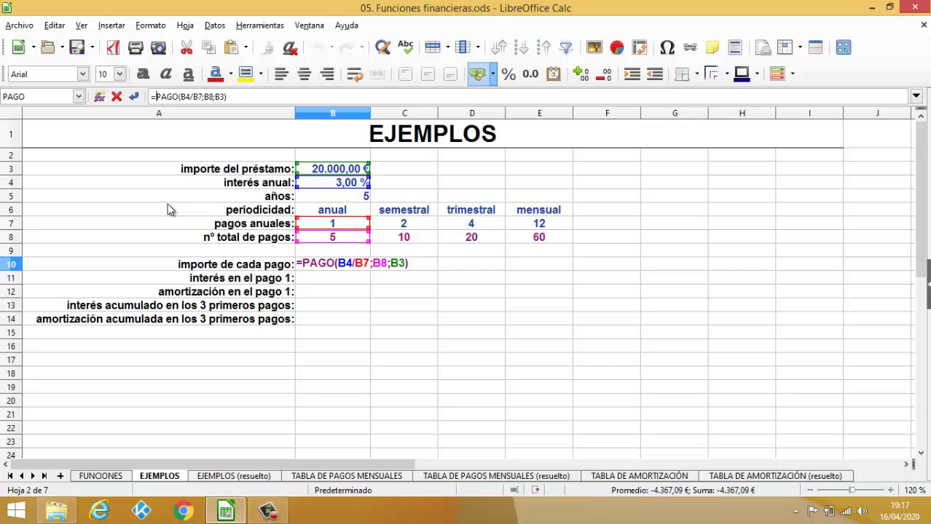
text(ABS)
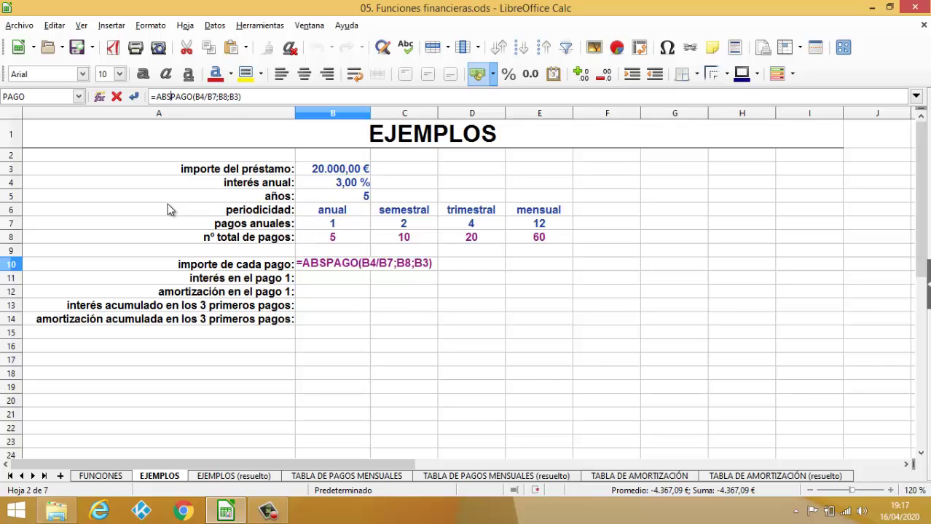
text(()
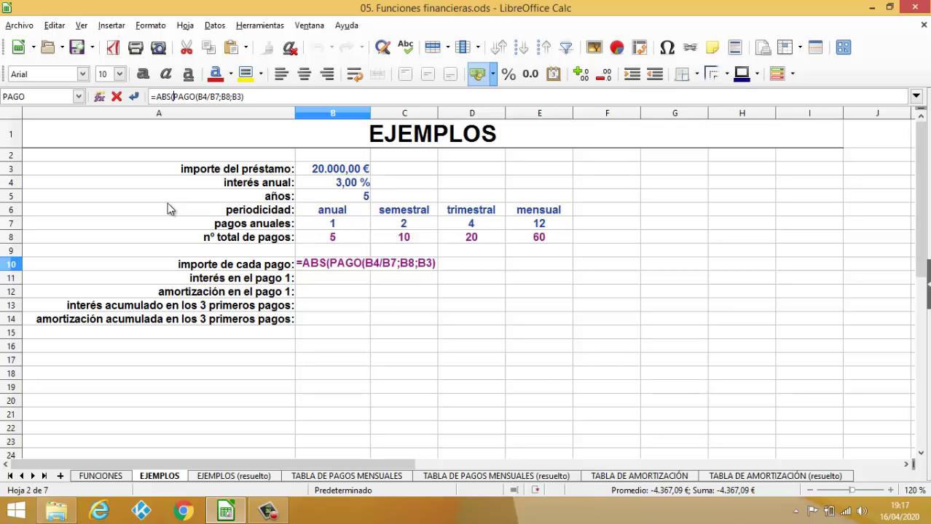
click(248, 97)
text())
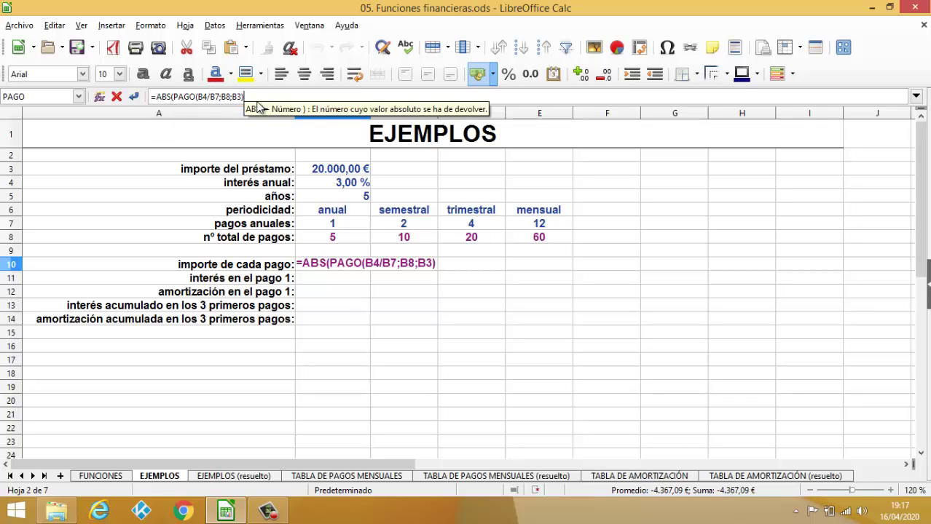
text())
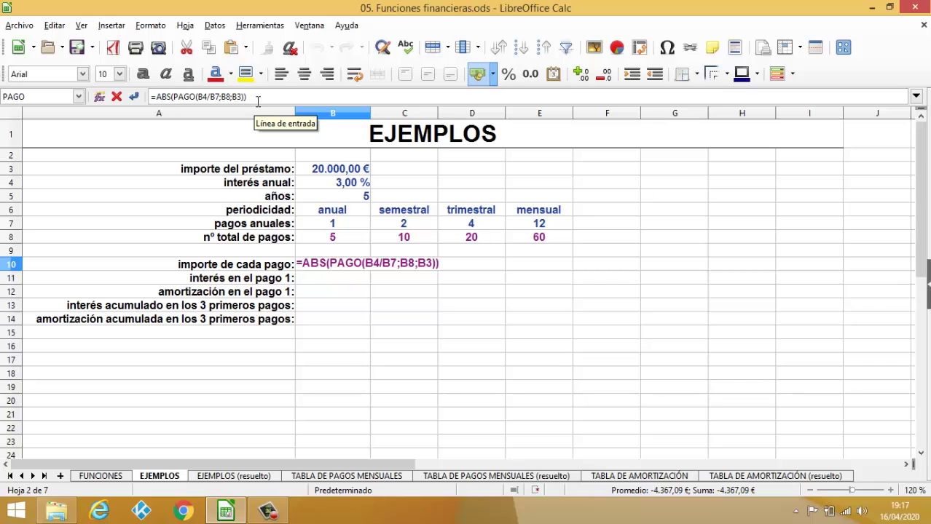
key(Return)
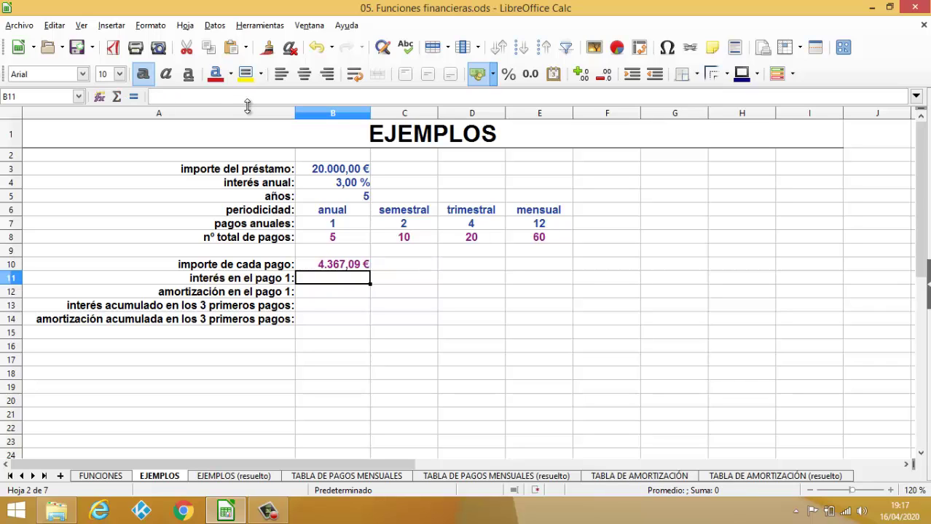
Step: Examine the nested structure of B10's ABS and PAGO formula in the function wizard, leaving it without changes
click(299, 260)
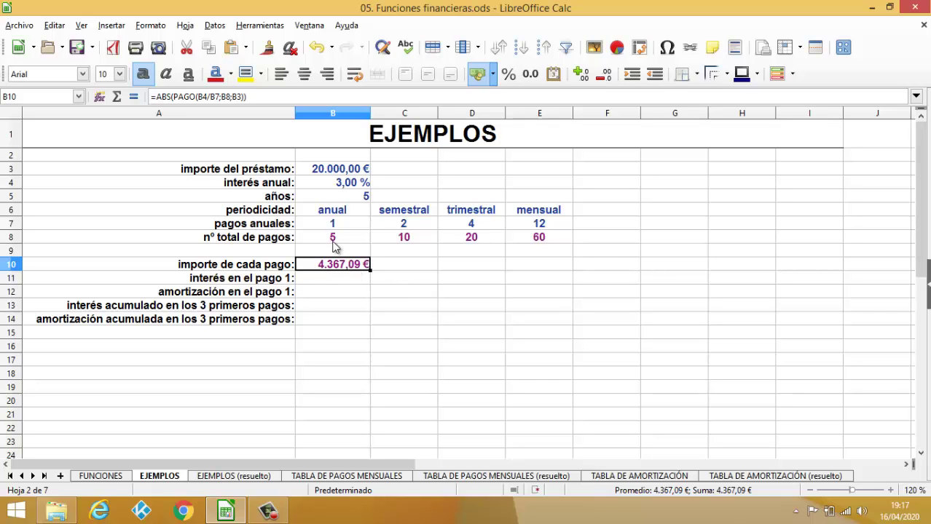
click(99, 97)
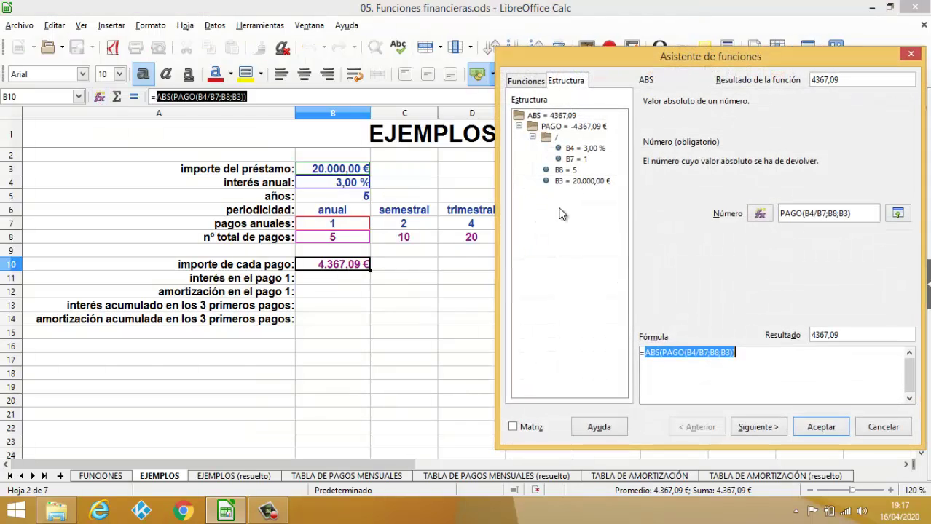
click(873, 423)
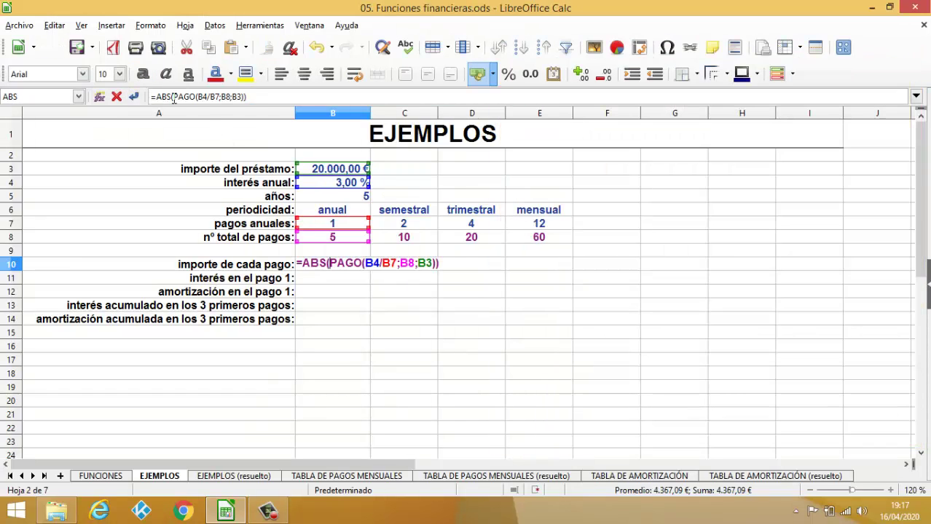
click(186, 102)
click(99, 96)
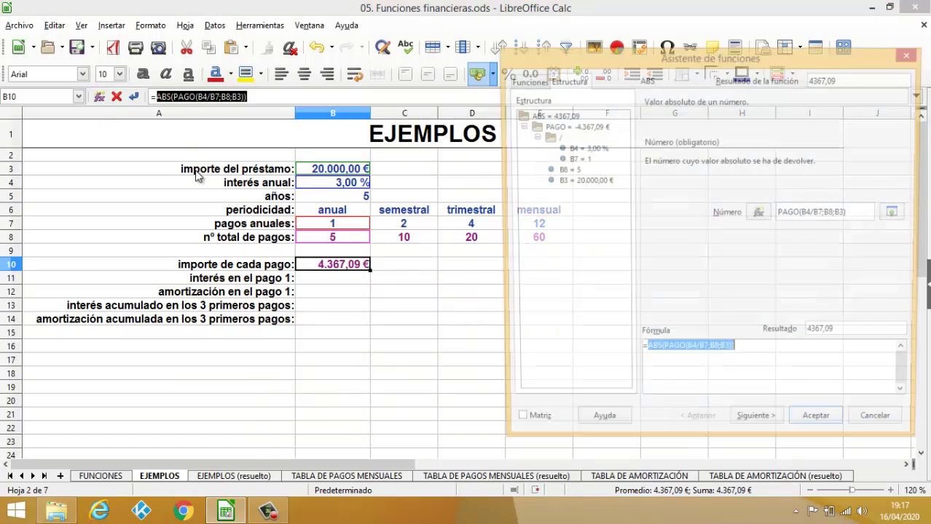
click(879, 431)
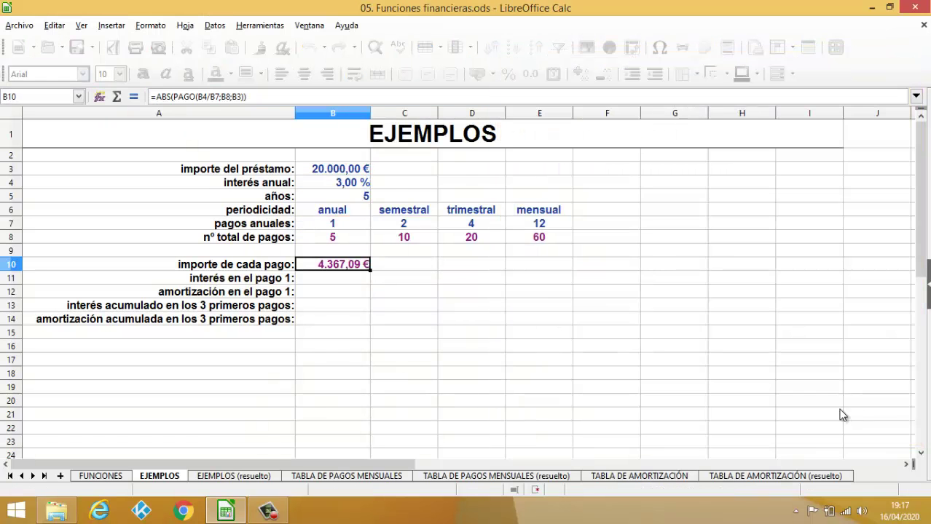
Step: Start a PAGO formula in C10 with B4/C7 as its Tasa argument for the half-yearly payments
click(419, 266)
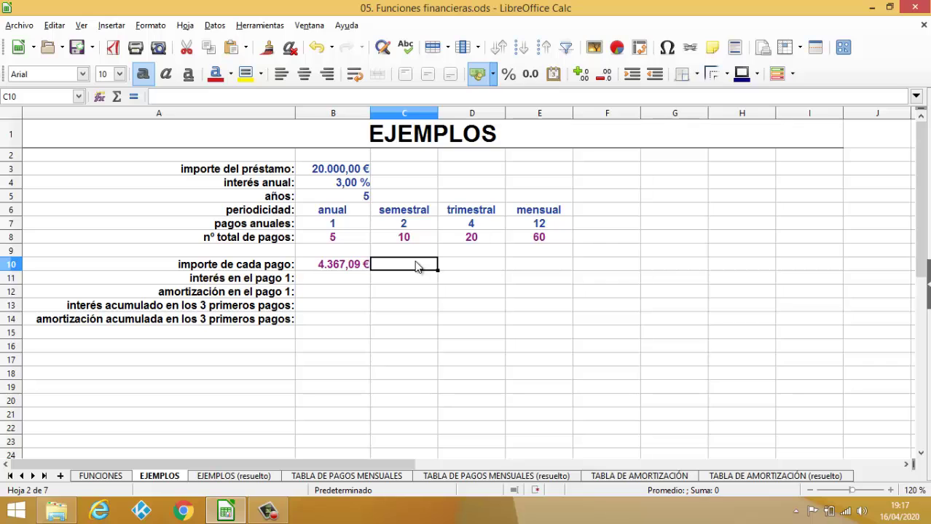
text(=)
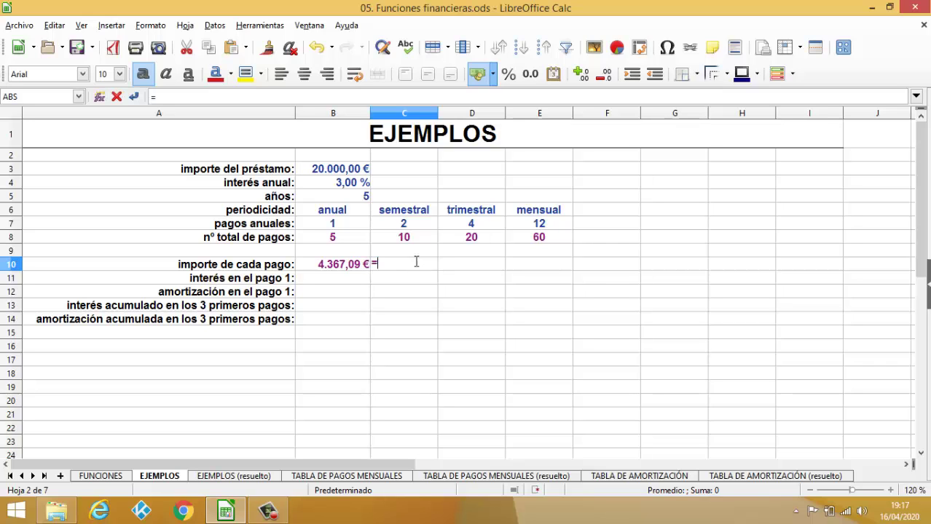
text(PAGO()
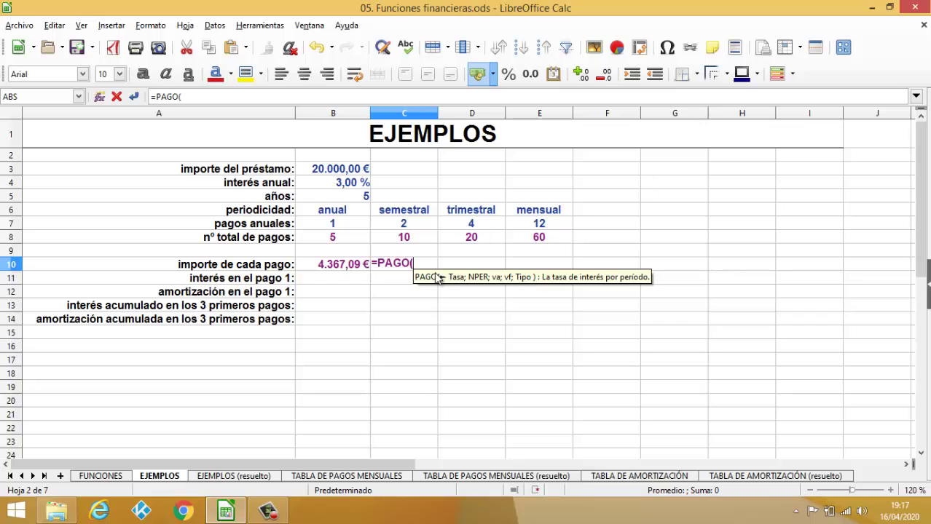
click(259, 26)
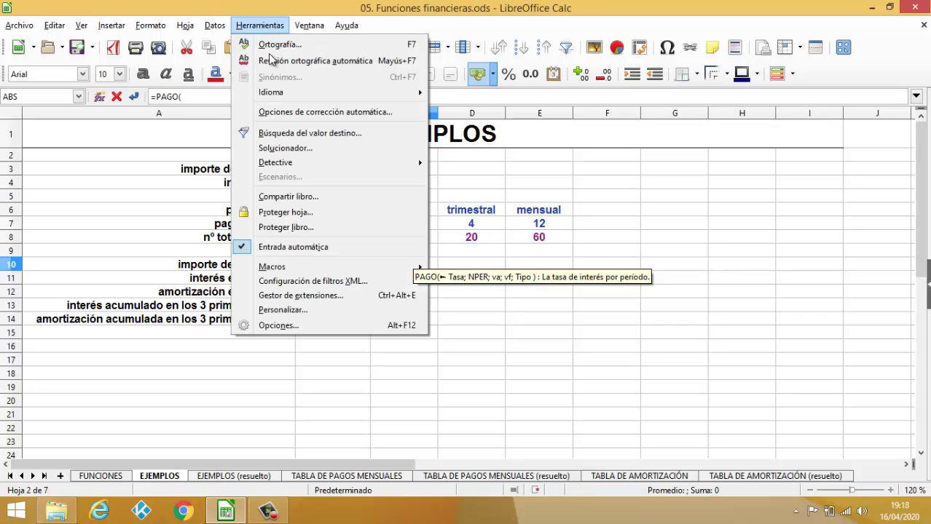
click(424, 8)
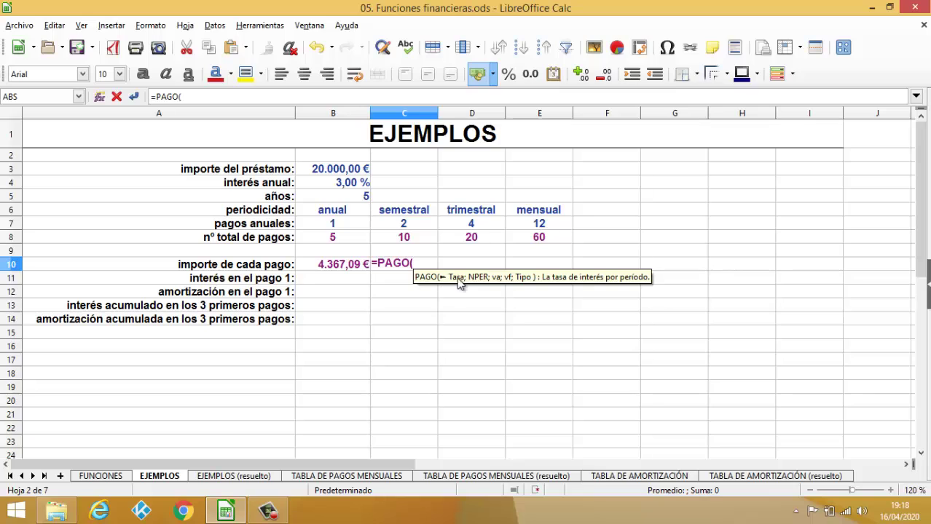
click(351, 182)
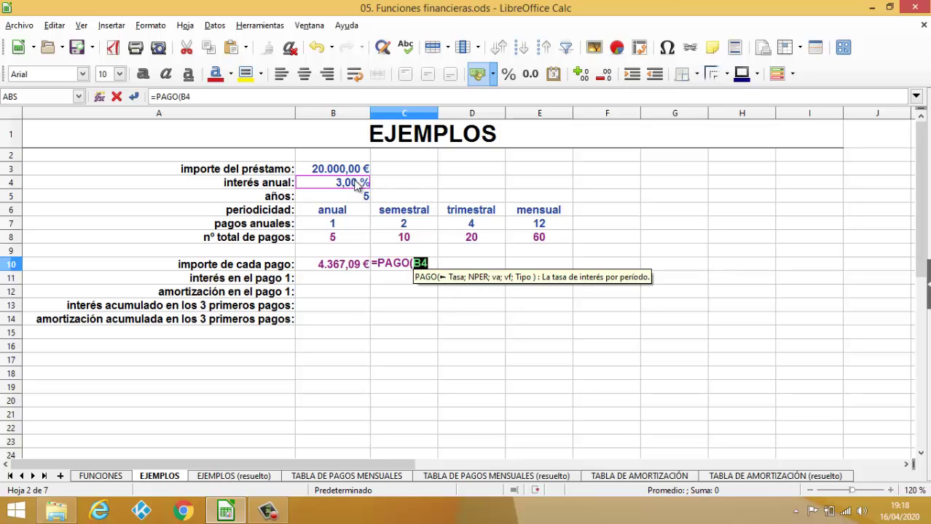
text(/)
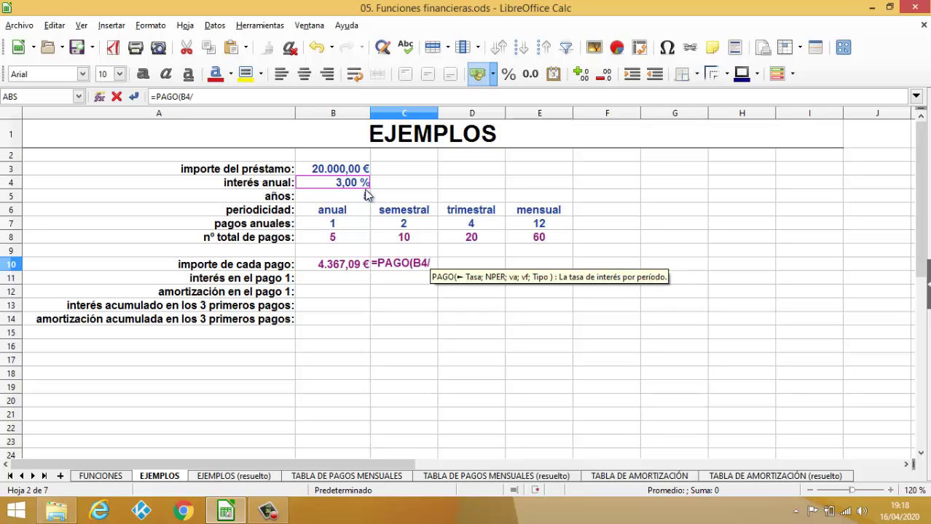
click(413, 230)
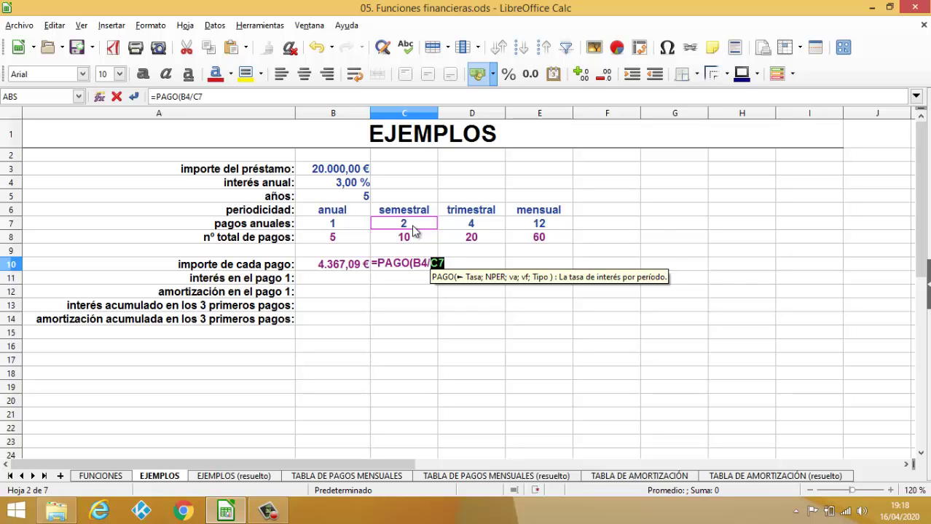
Step: Set NPER to C8 and va to -B3, and enter the PAGO formula in C10
text(;)
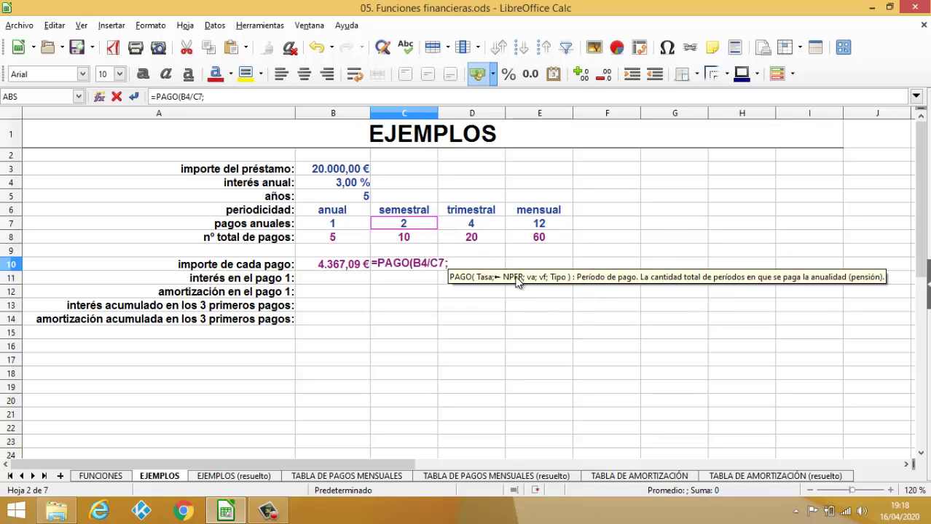
click(420, 241)
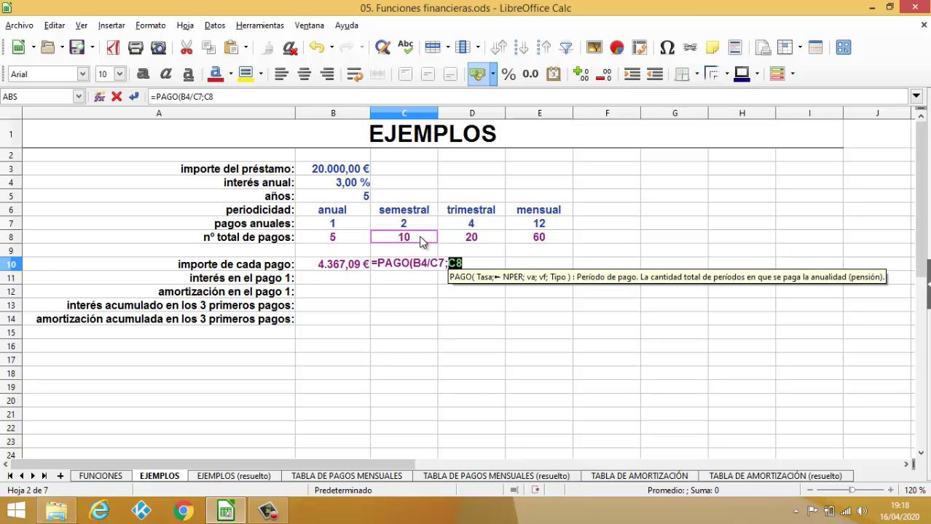
text(;)
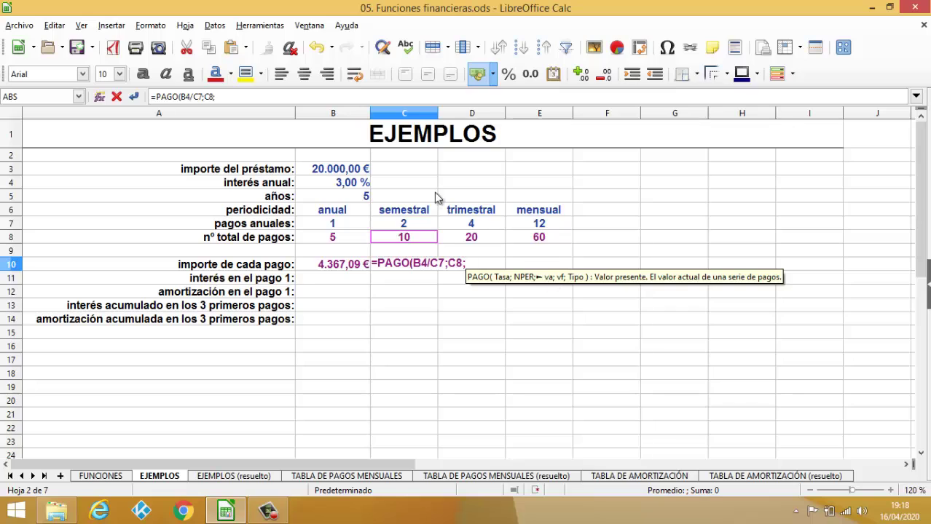
click(337, 173)
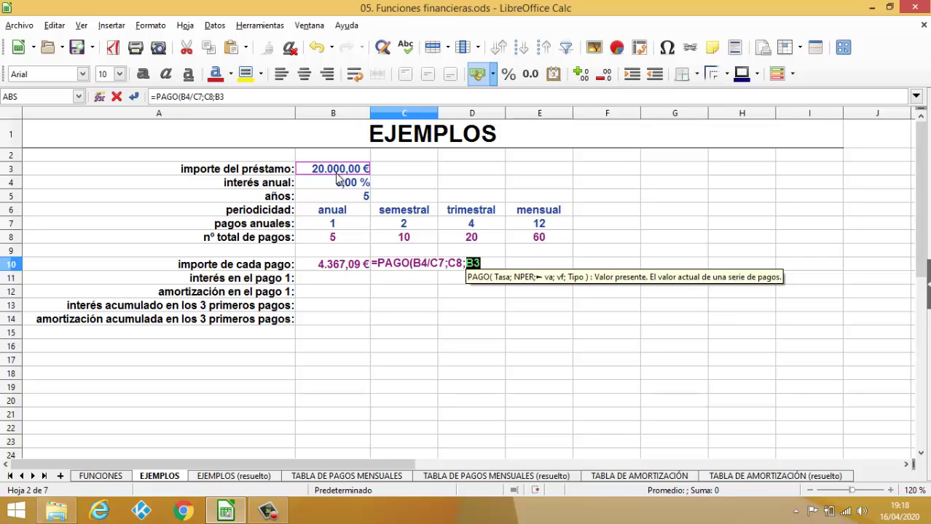
click(467, 265)
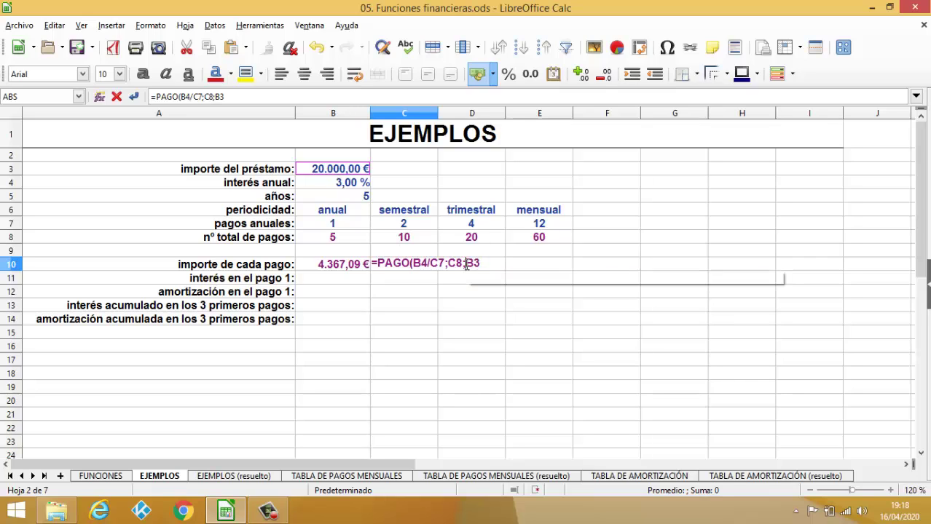
text(-B3)
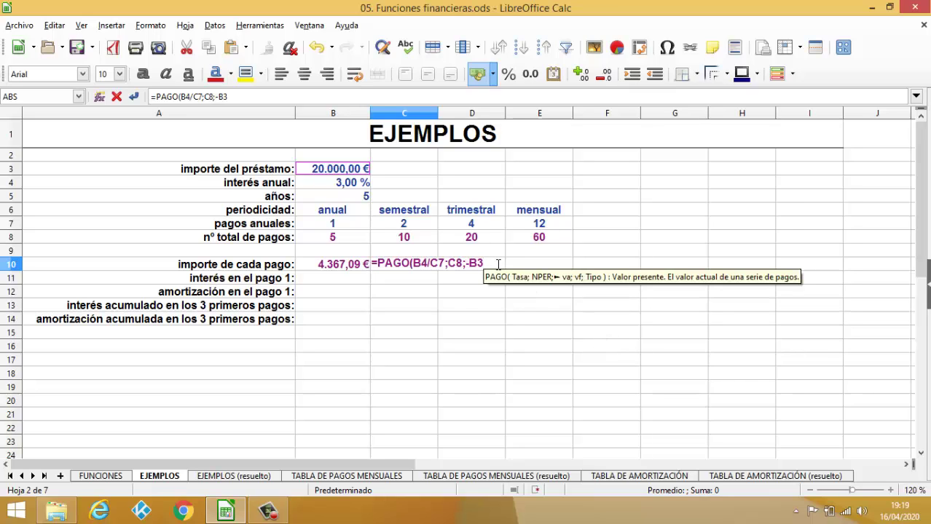
text())
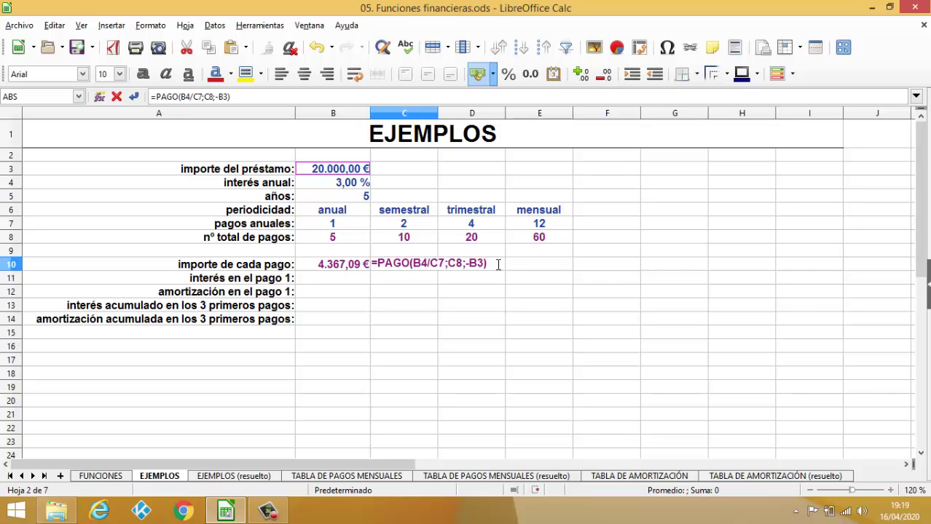
key(Return)
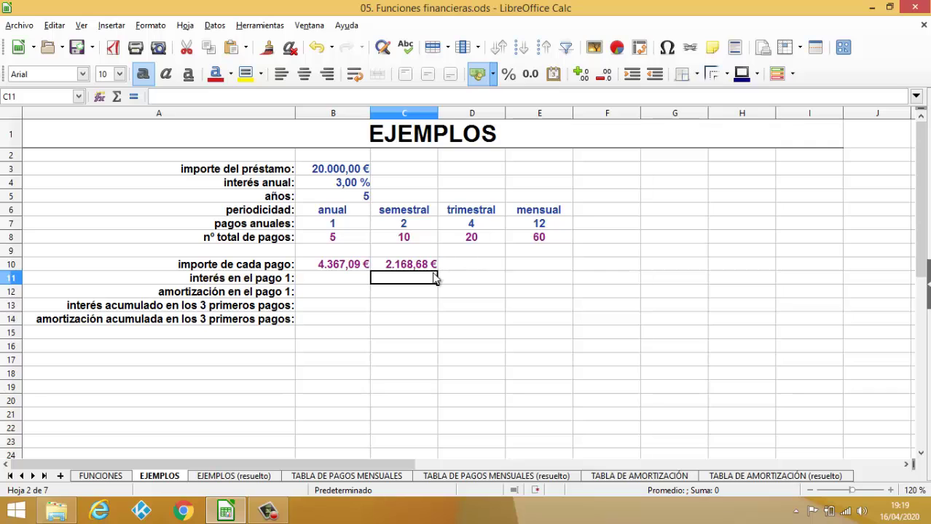
Step: Compare the cell references used by the payment formulas in B10 and C10
click(337, 266)
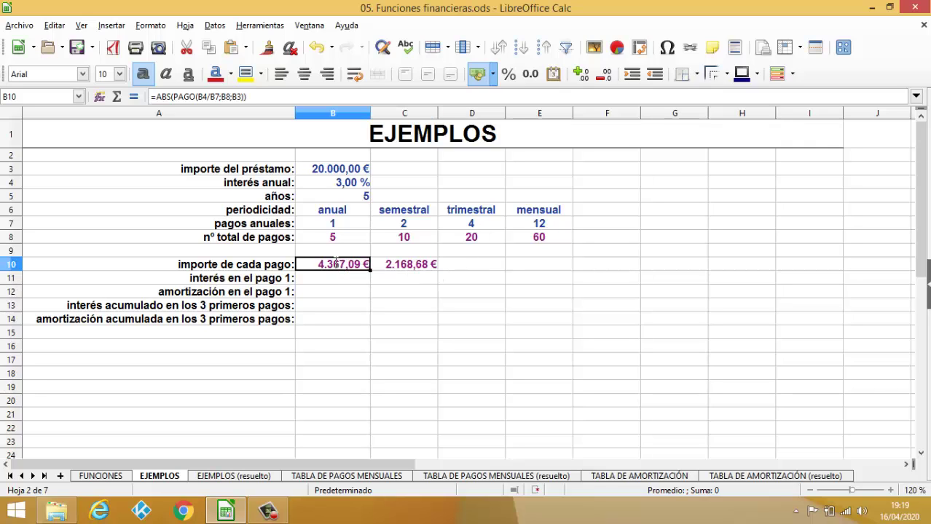
double_click(335, 265)
key(Escape)
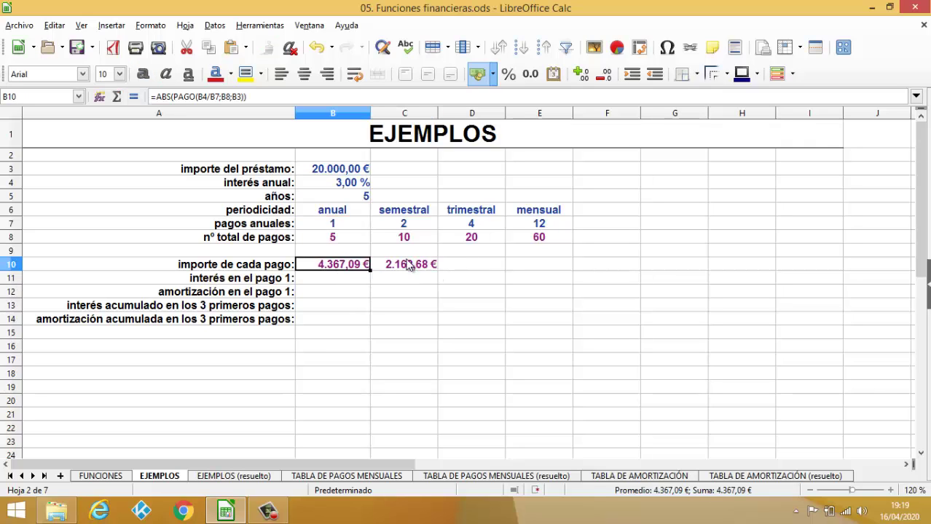
click(417, 268)
double_click(416, 266)
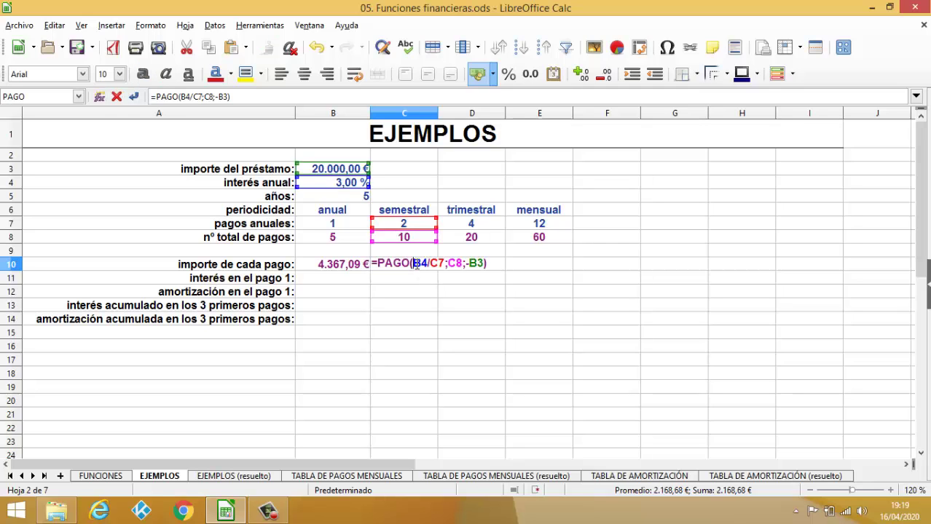
key(Escape)
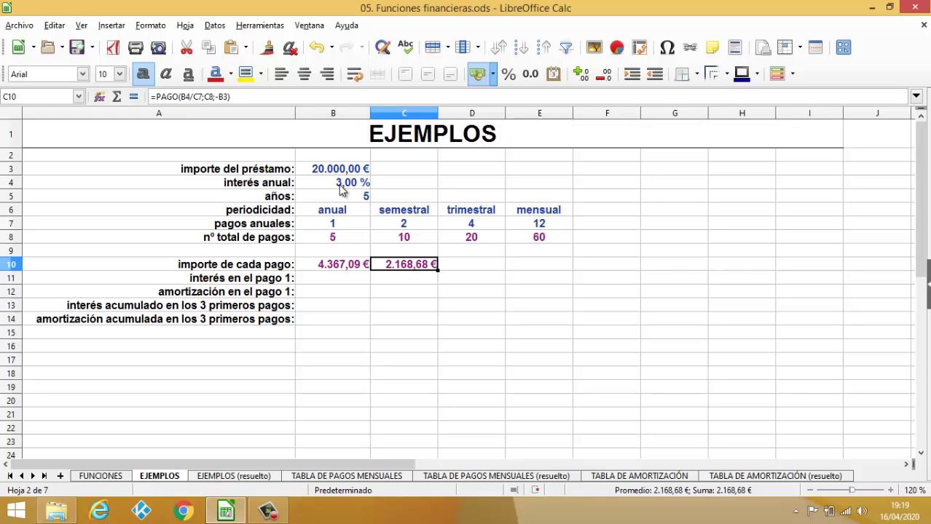
double_click(345, 266)
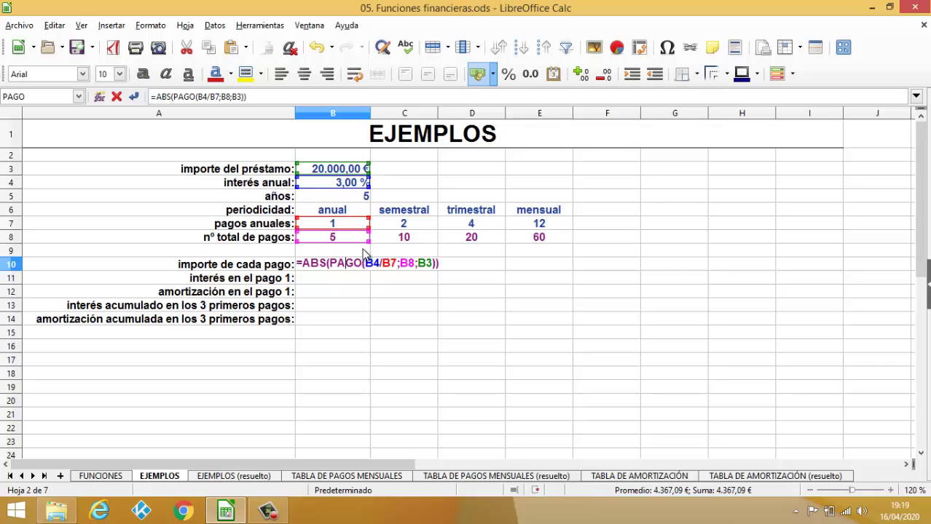
key(Escape)
Step: Make the B4 and B3 references absolute in C10's PAGO formula, giving =PAGO($B$4/C7;C8;-$B$3)
click(411, 265)
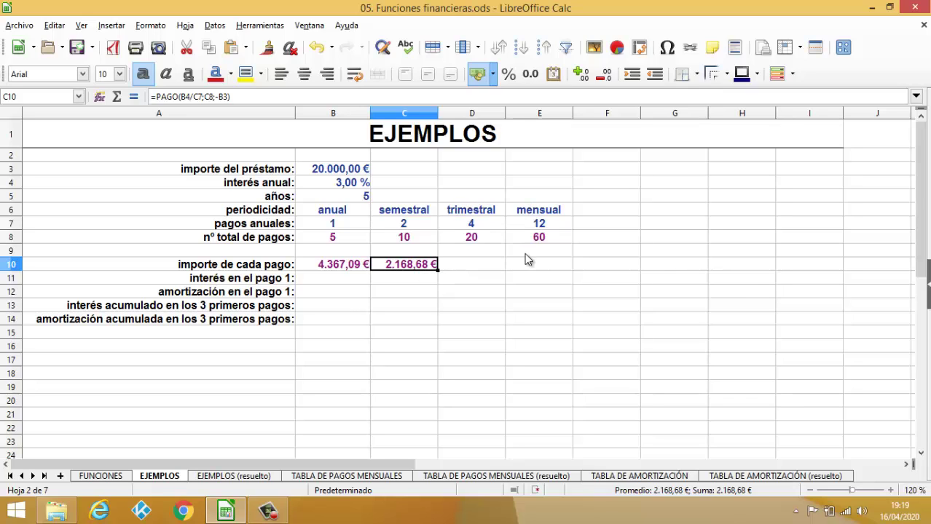
double_click(407, 266)
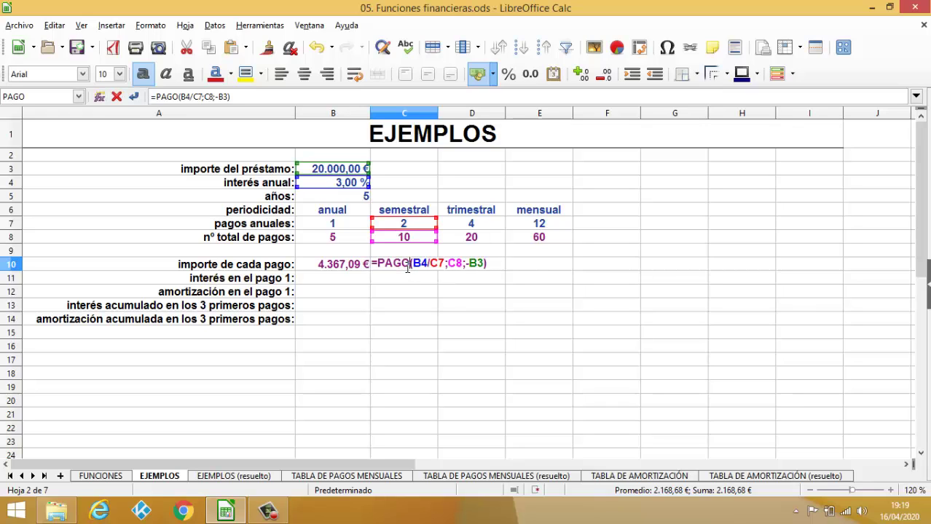
click(422, 263)
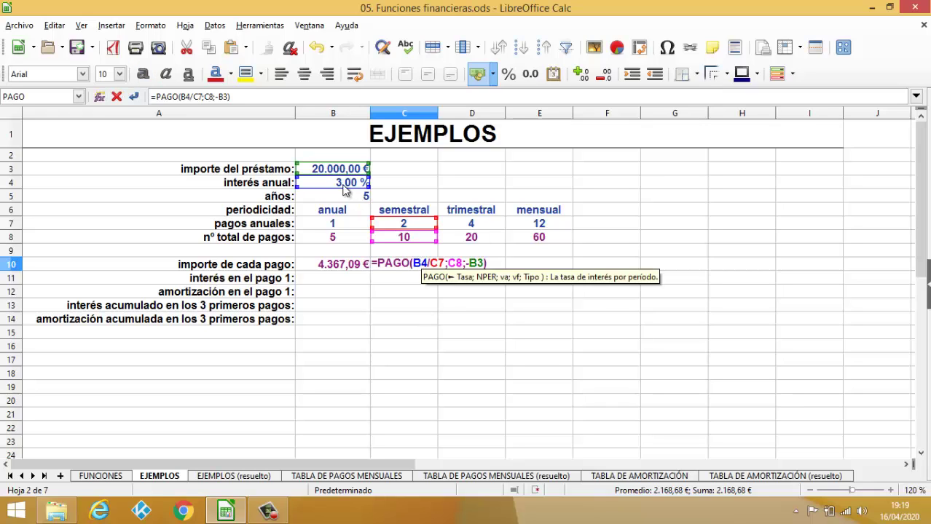
key(shift+F4)
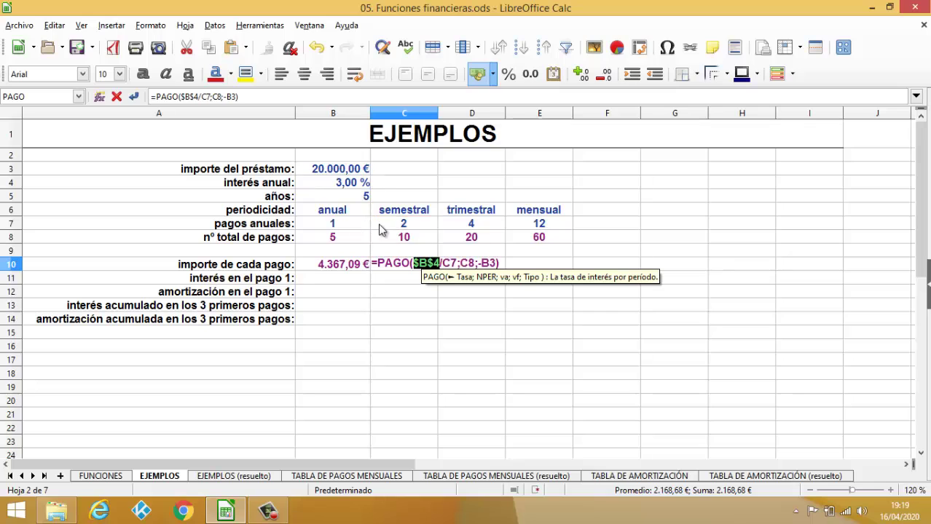
click(489, 262)
key(shift+F4)
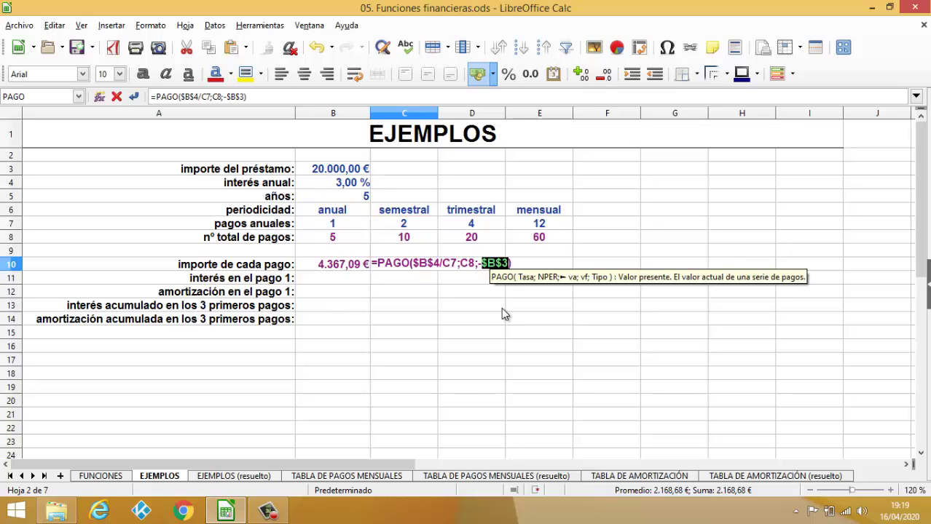
key(Return)
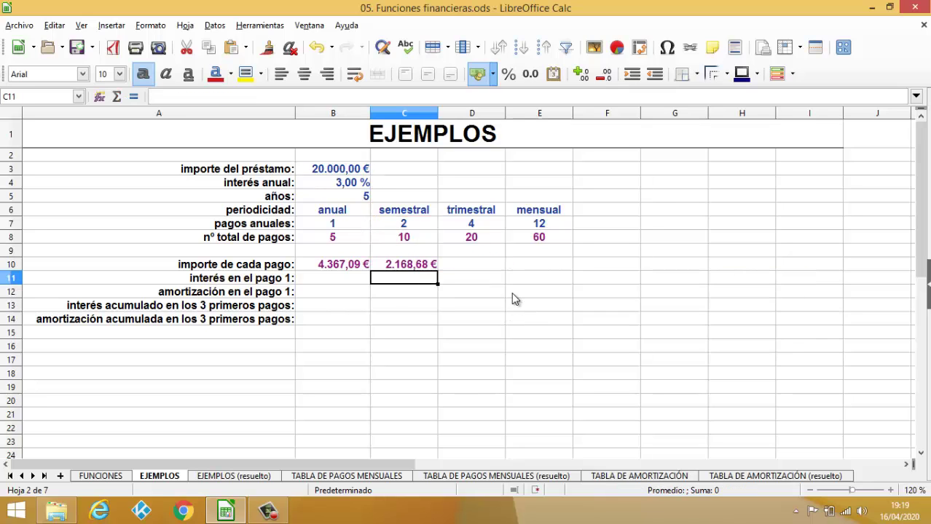
Step: Fill C10's PAGO formula across to E10 and check the payment formulas in B10:E10
click(424, 266)
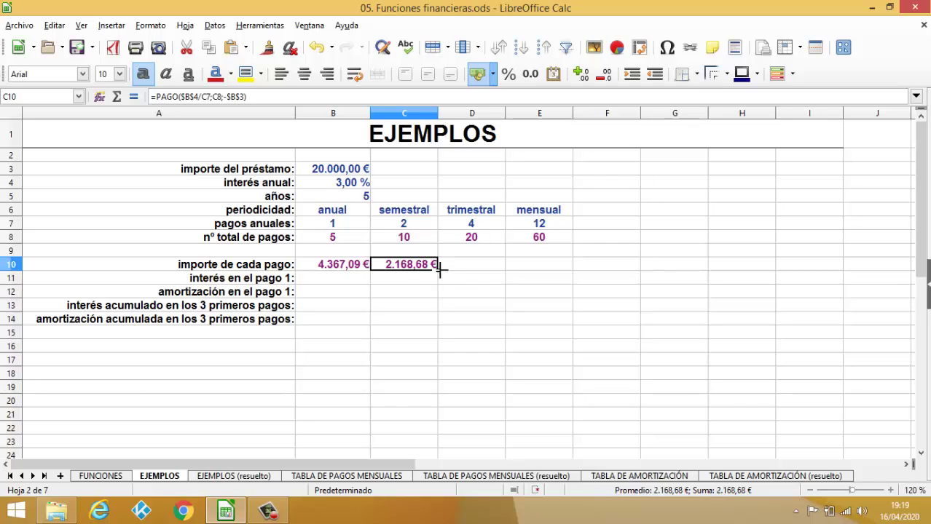
drag(439, 269, 560, 271)
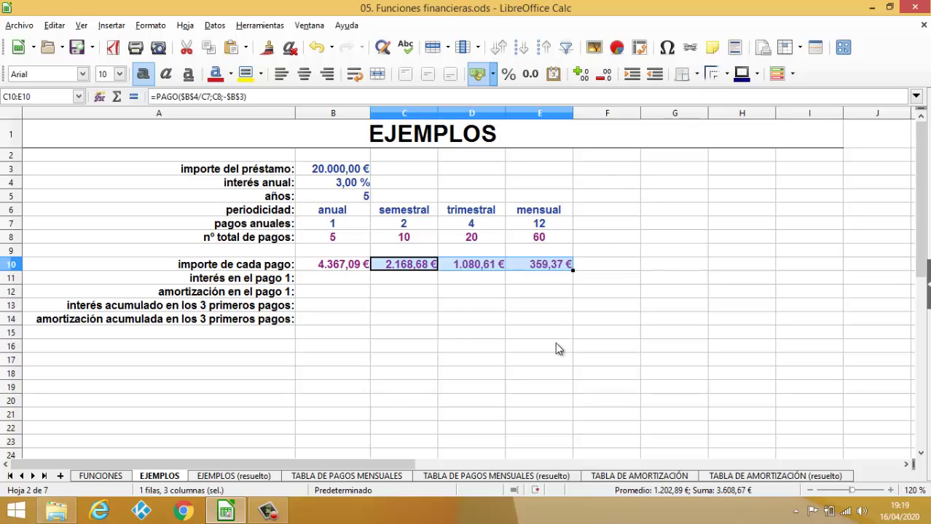
click(428, 266)
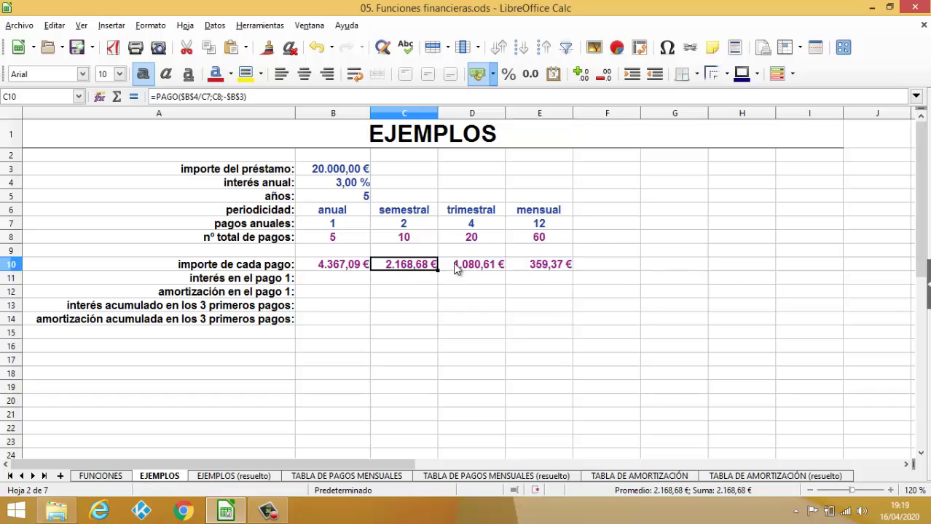
click(540, 268)
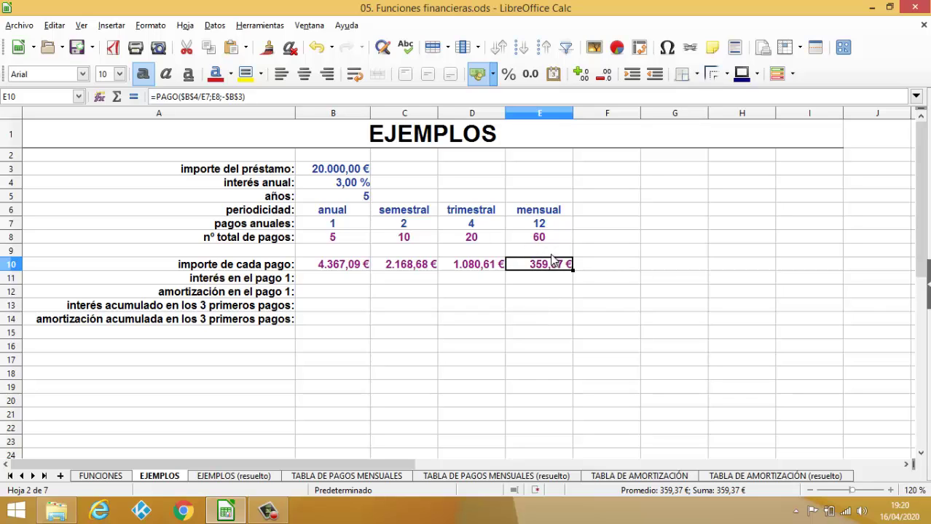
click(484, 270)
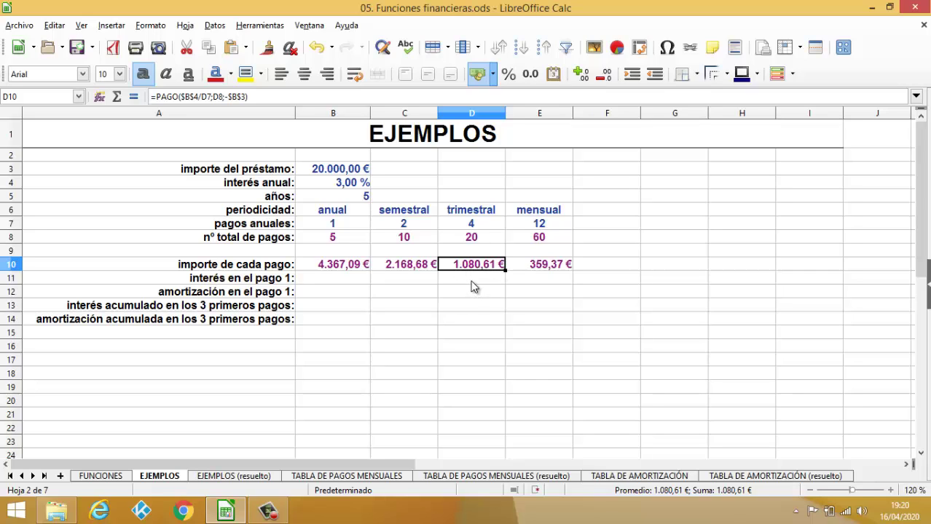
click(413, 264)
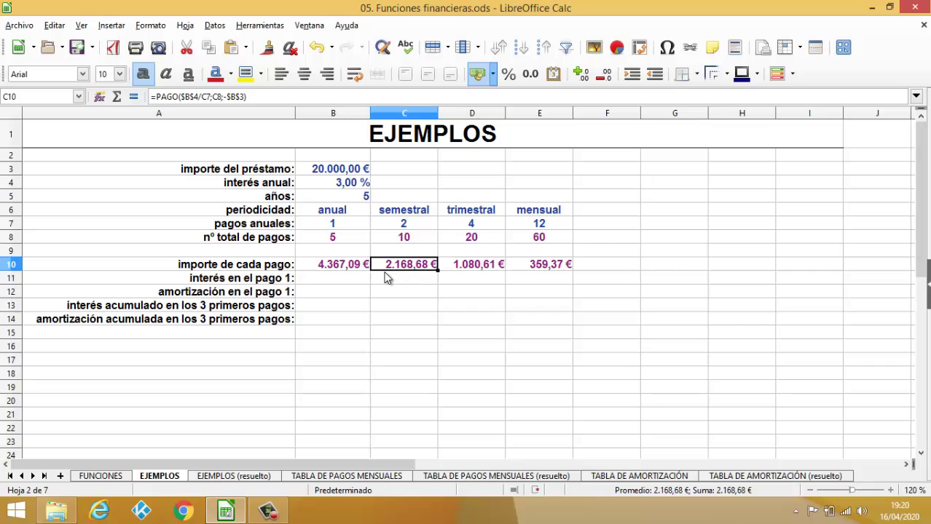
click(361, 265)
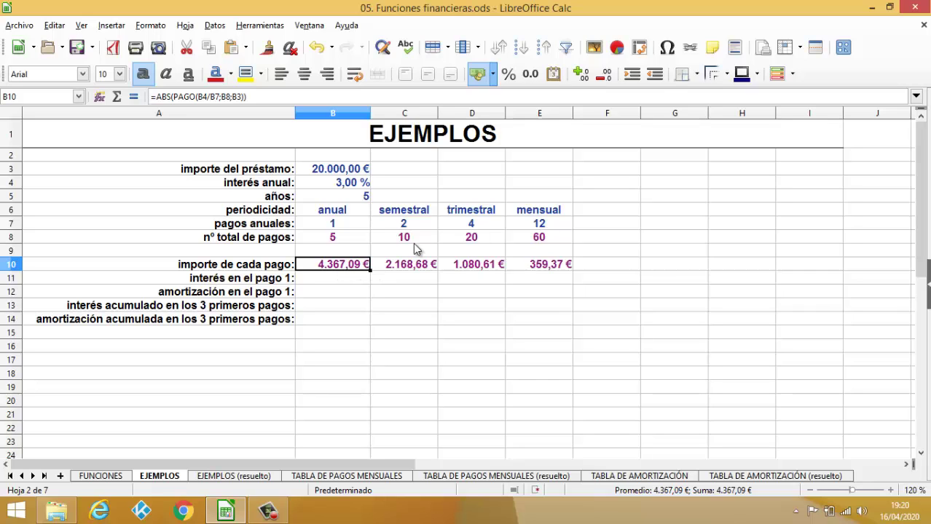
Step: Look up the PAGOINT description on the FUNCIONES sheet and return to cell B11 of EJEMPLOS
click(350, 285)
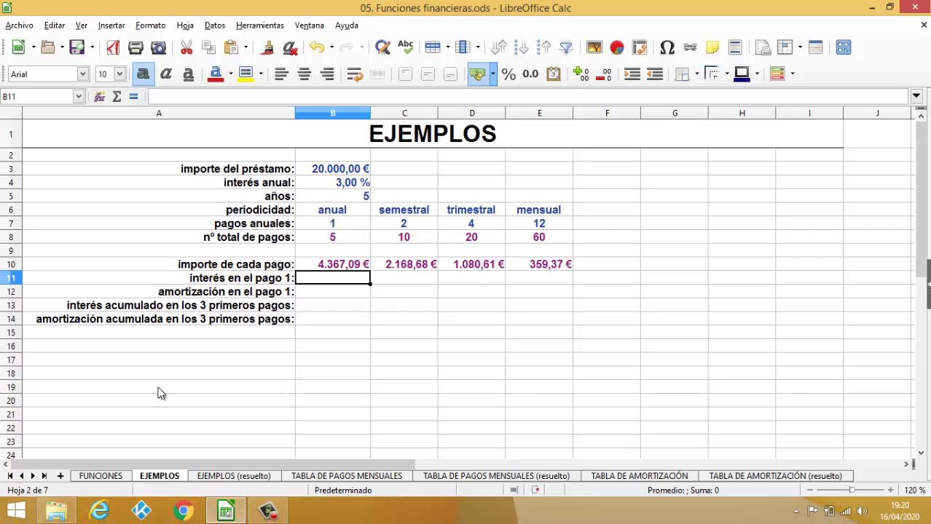
click(110, 476)
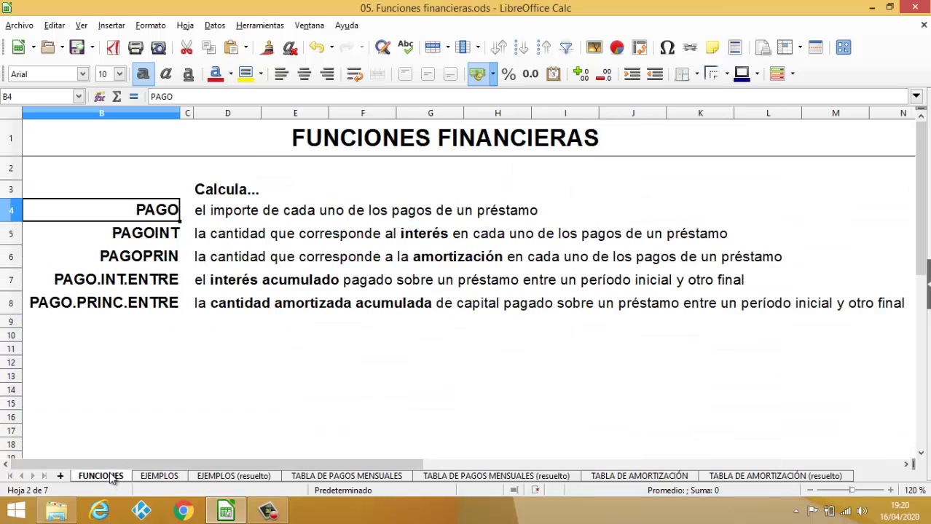
click(142, 242)
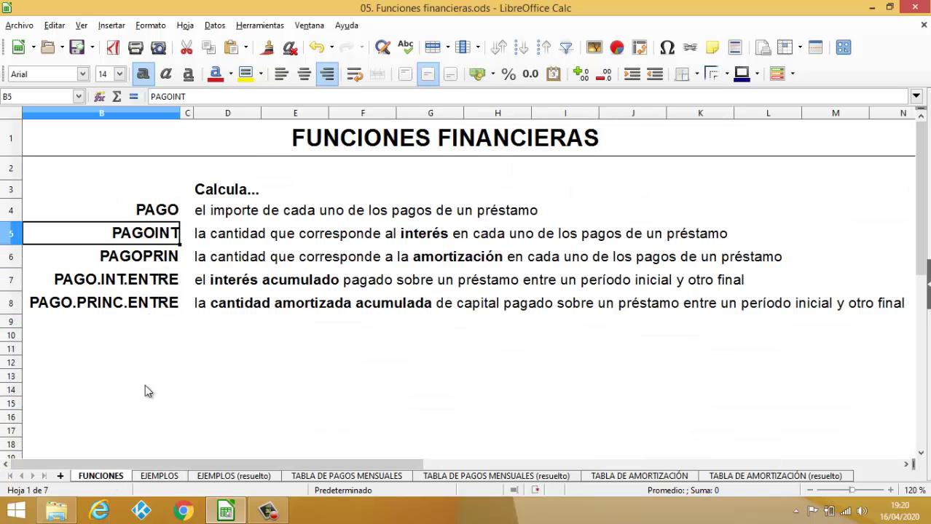
click(157, 477)
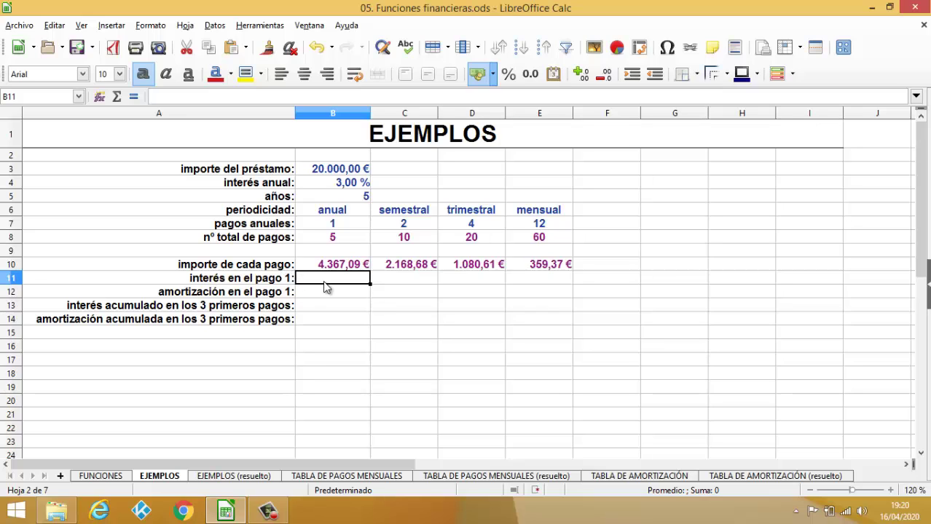
Step: Start a PAGOINT formula in B11 with the function wizard, using B4/B7 as its Tasa argument
text(=PA)
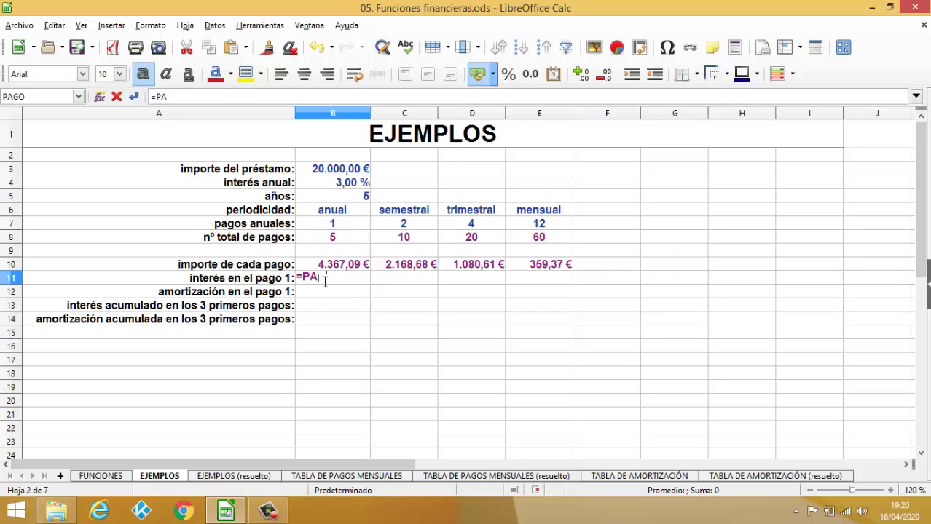
text(GOINT)
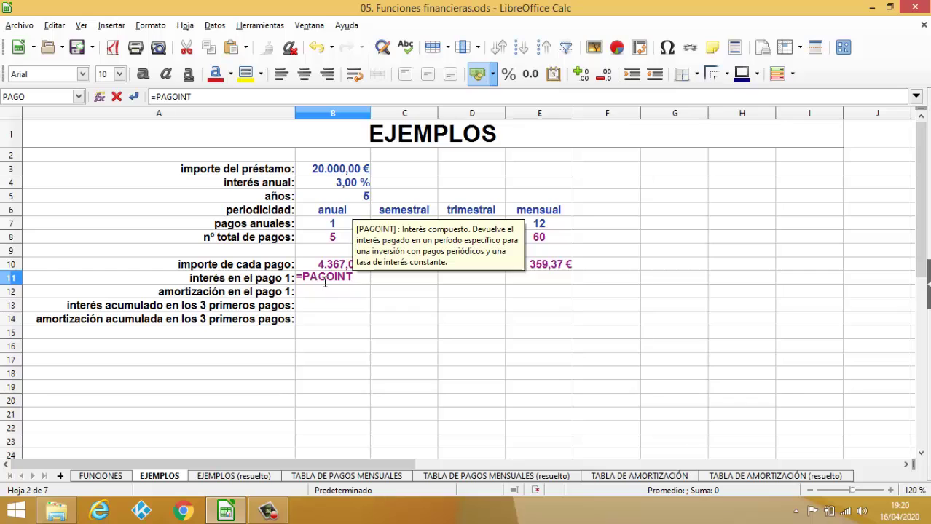
text(()
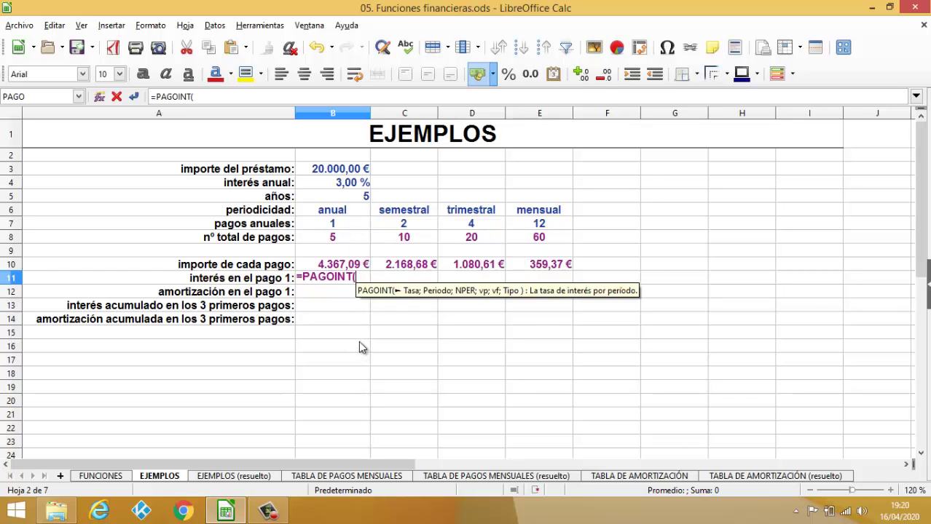
click(99, 96)
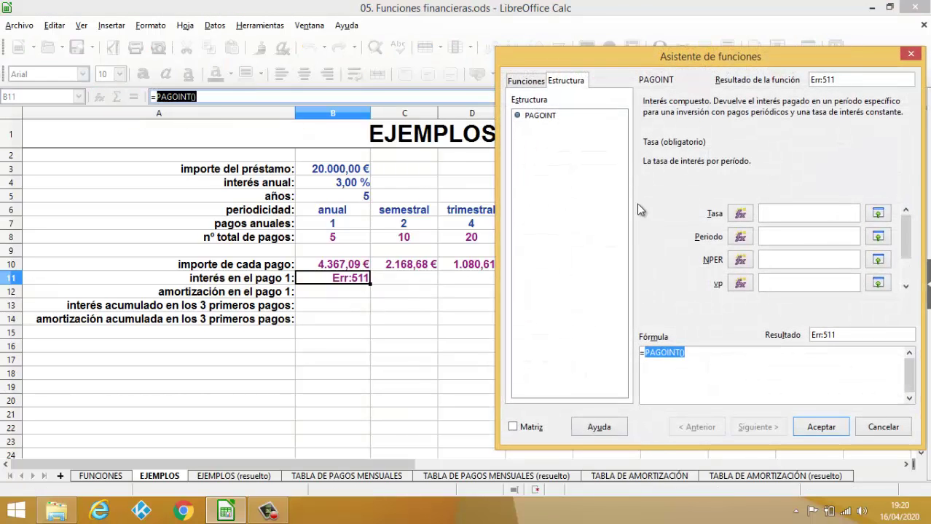
click(772, 212)
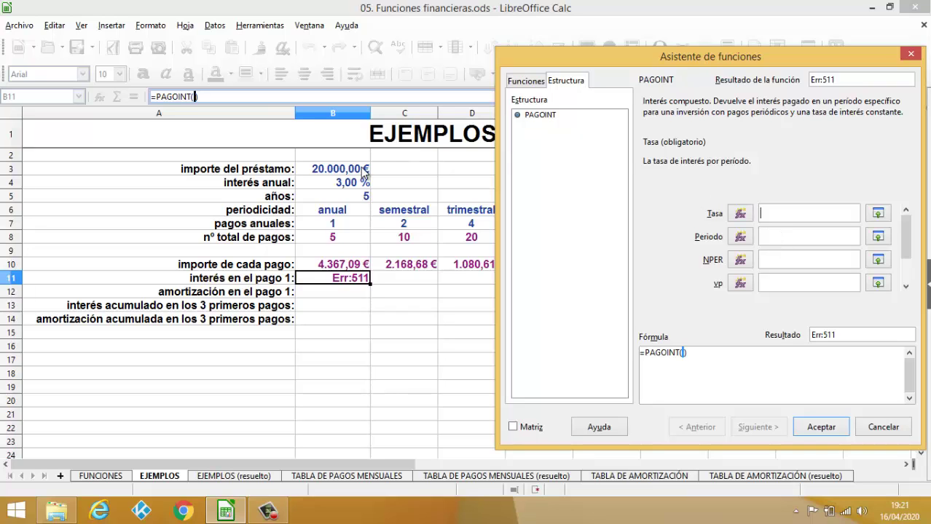
click(345, 188)
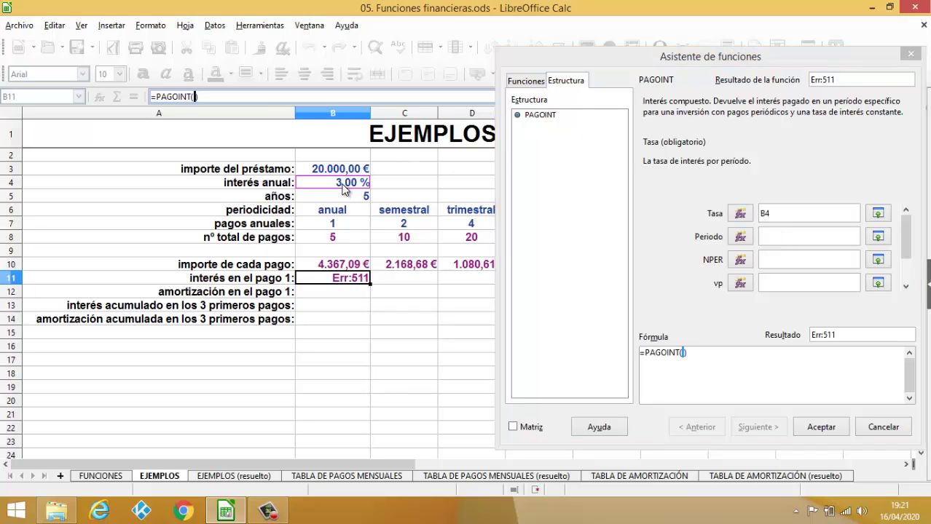
click(790, 213)
text(/)
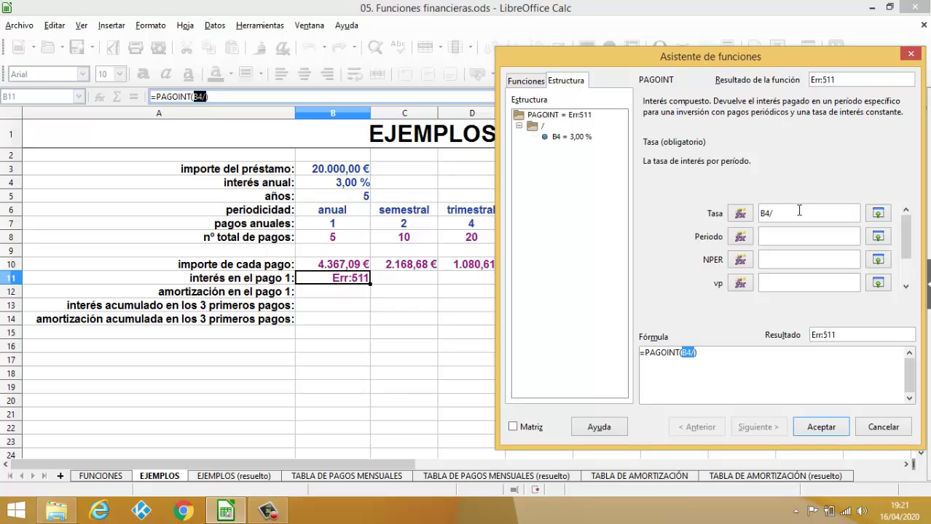
click(345, 226)
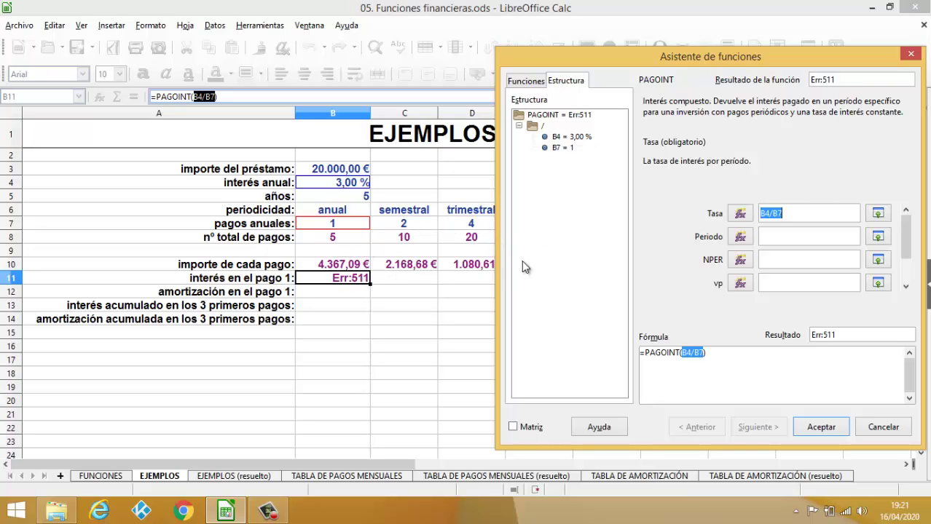
Step: Set the PAGOINT arguments Periodo to 1, NPER to B8 and vp to B3
click(769, 235)
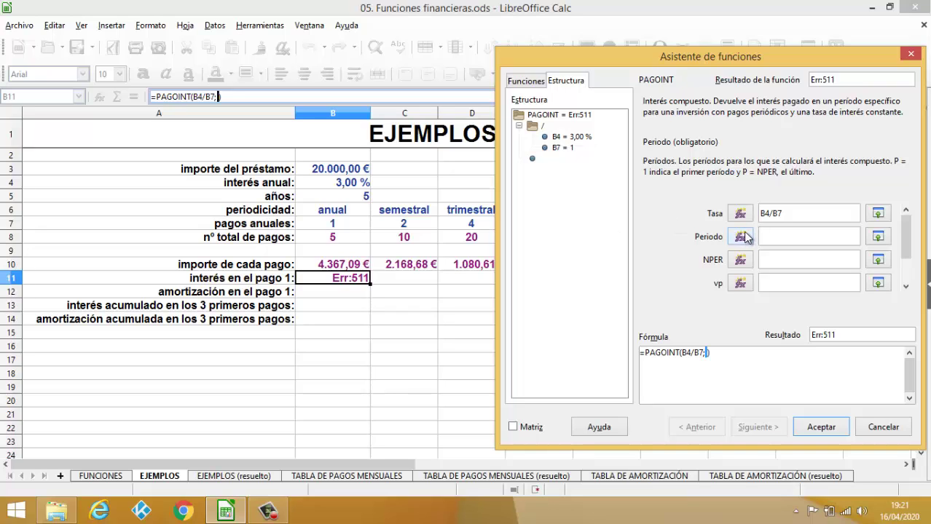
text(1)
click(778, 260)
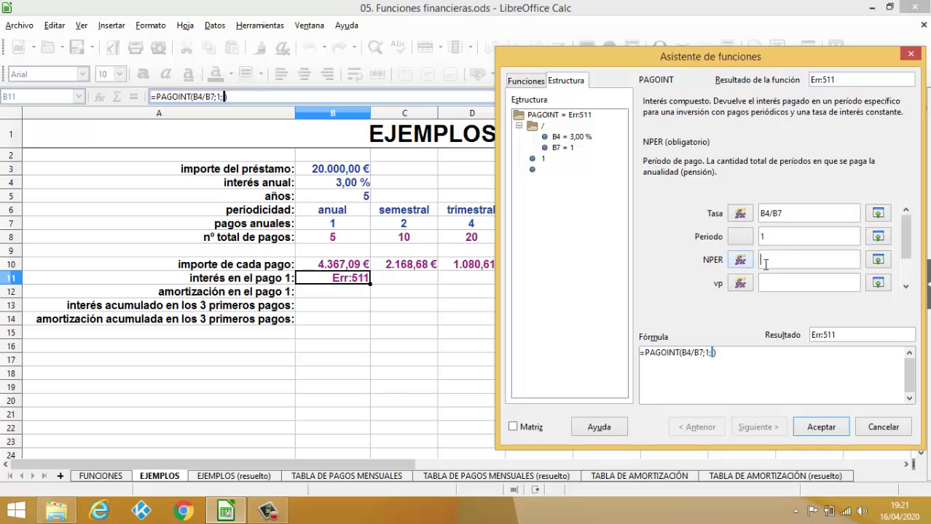
click(347, 241)
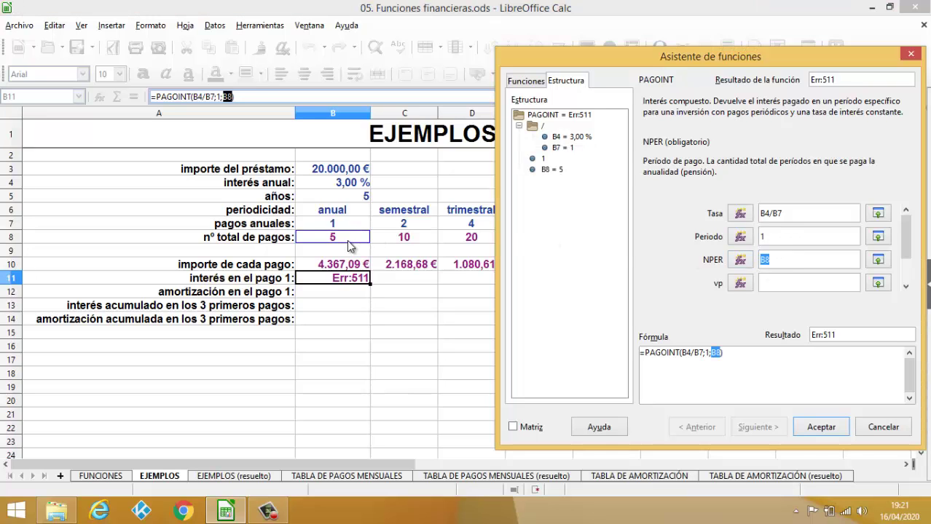
click(771, 282)
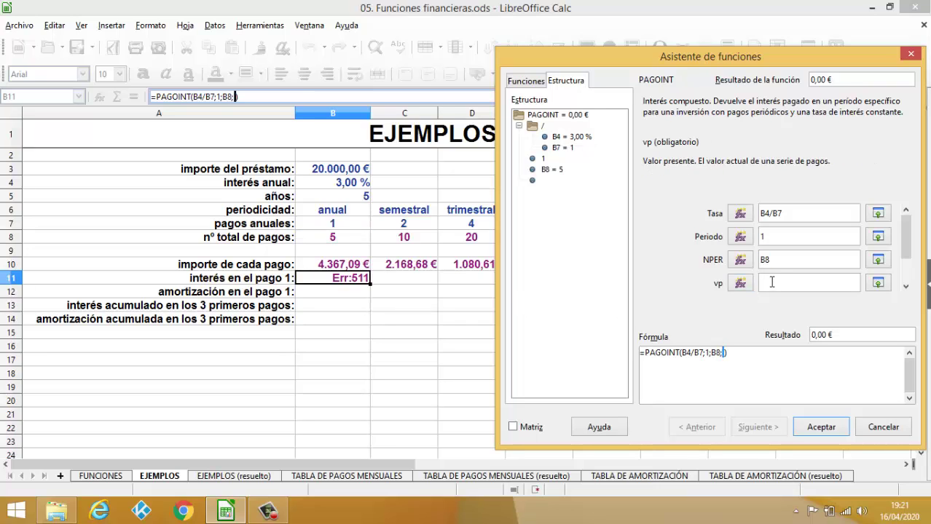
click(347, 173)
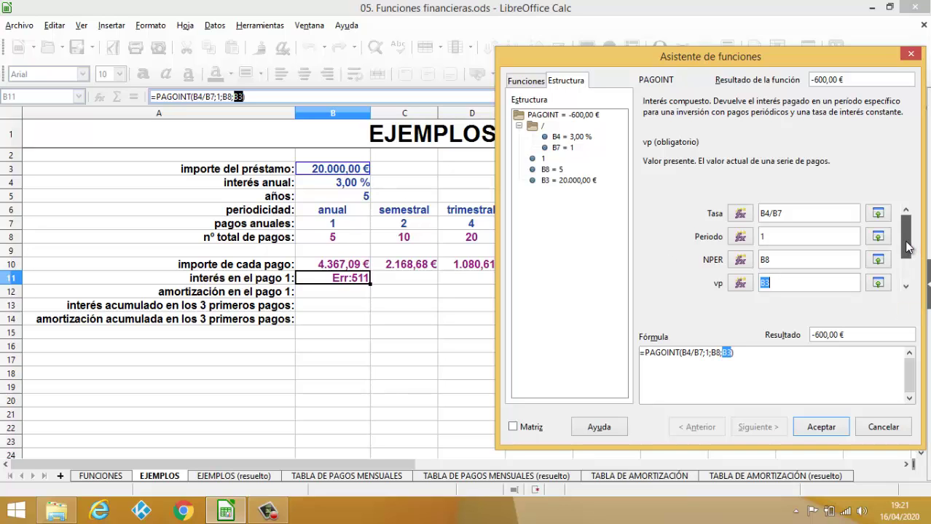
Step: Review the optional vf and Tipo arguments, change vp to -B3 and enter the PAGOINT formula in B11
drag(907, 247, 918, 282)
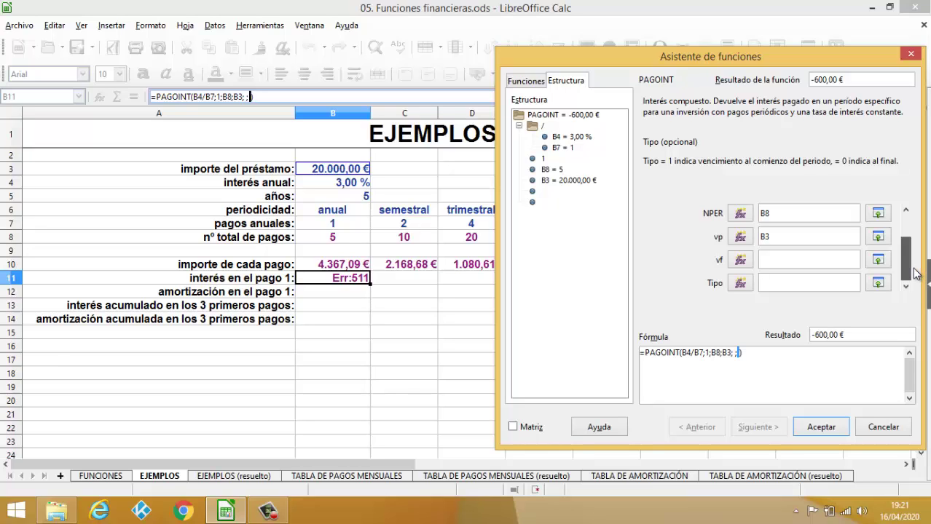
drag(915, 273, 917, 236)
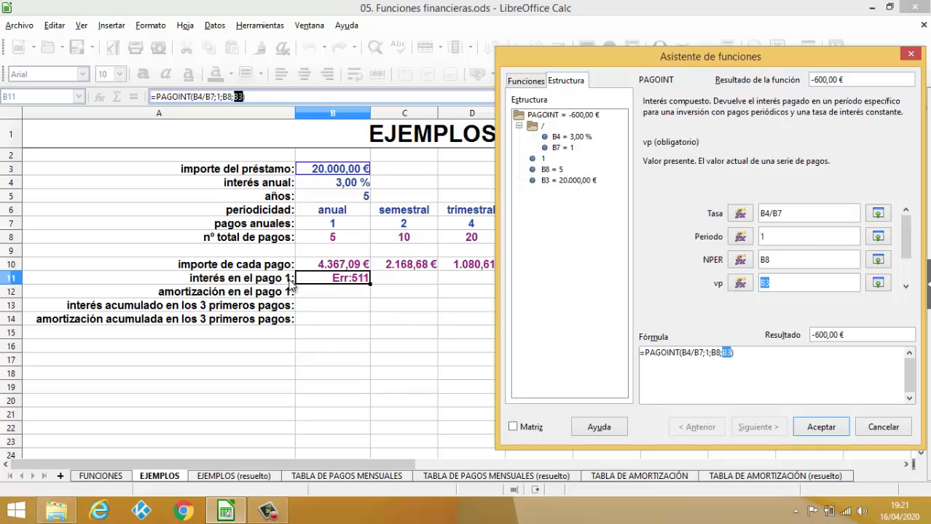
click(784, 282)
text(-)
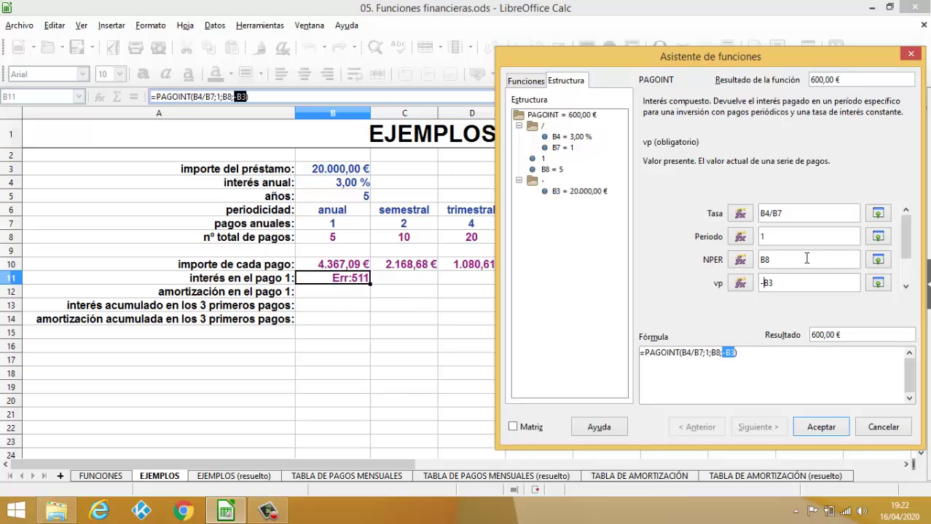
click(819, 427)
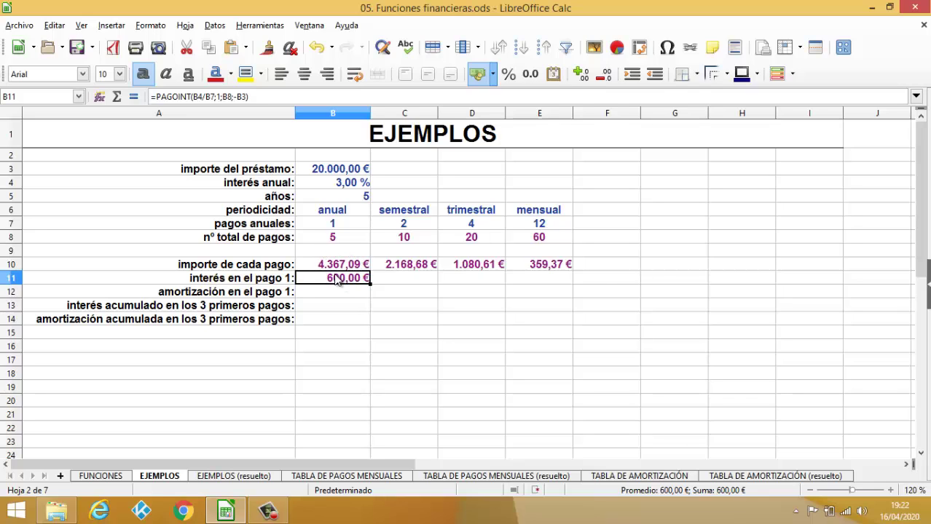
Step: Start a PAGOINT formula in C11 with B4/C7 as its Tasa argument
click(398, 283)
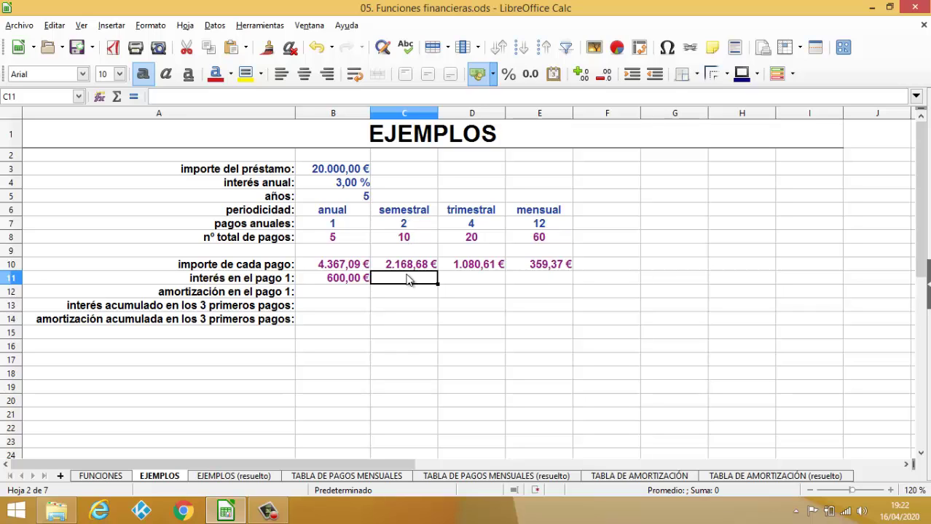
text(=)
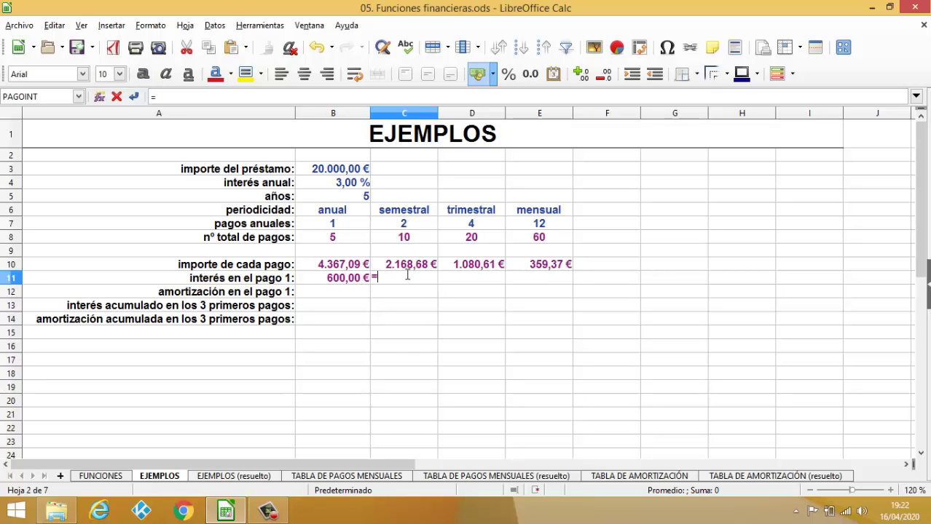
text(PAGO)
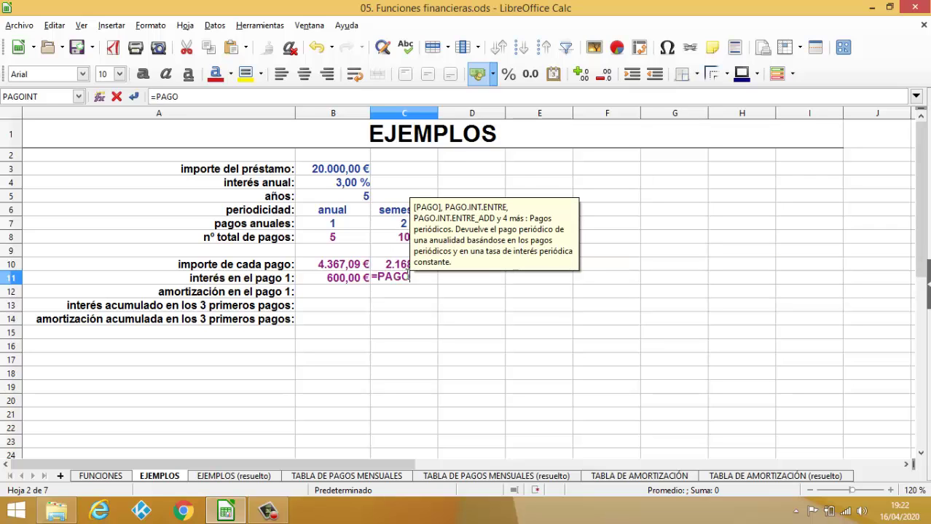
text(INT()
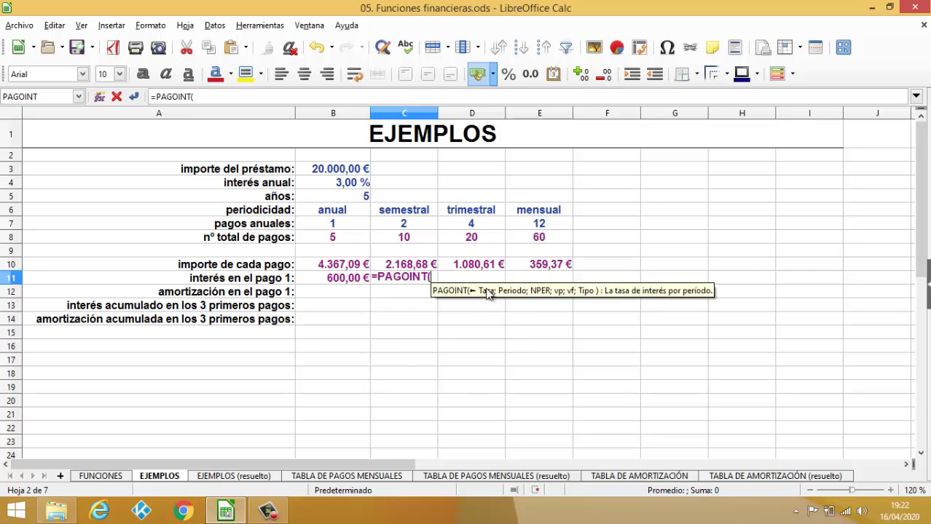
click(344, 188)
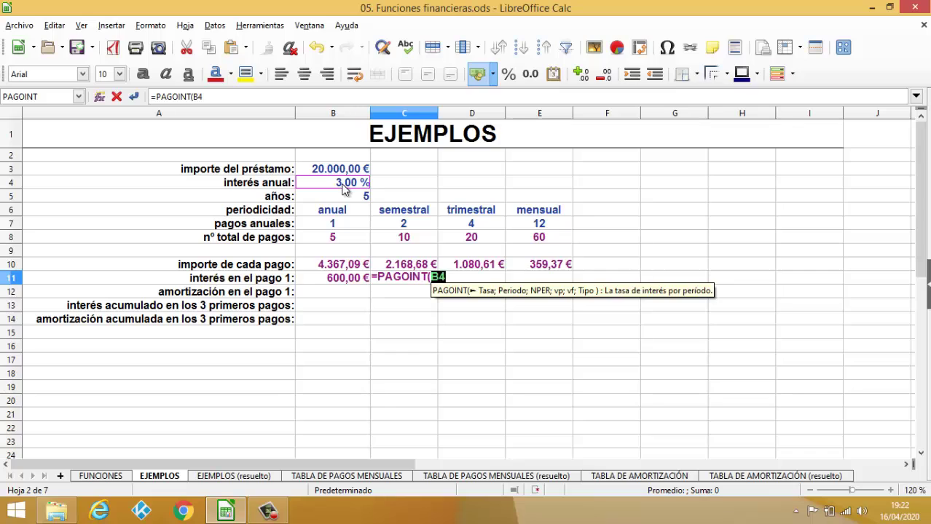
text(/)
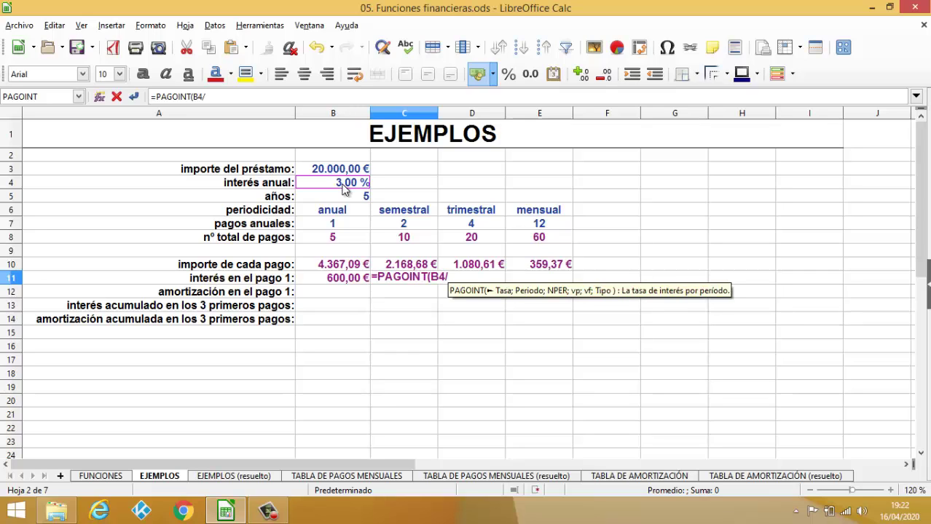
click(410, 227)
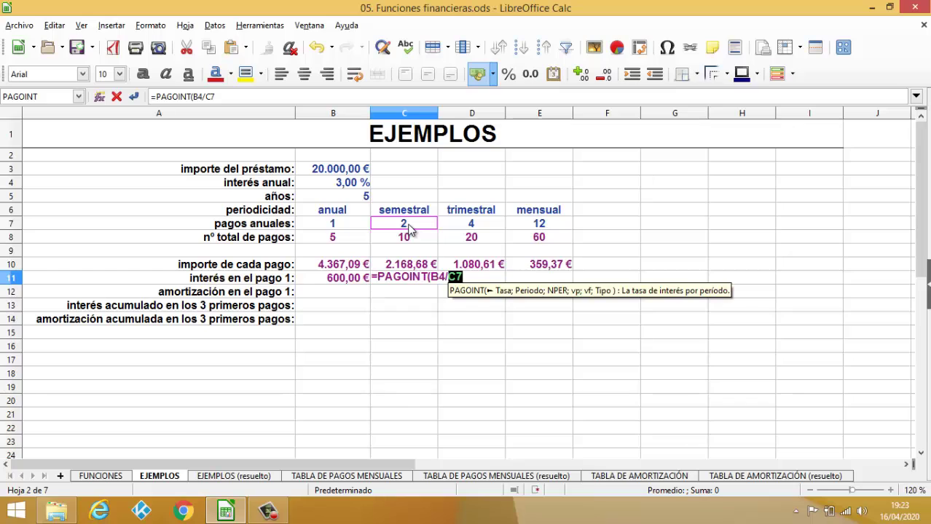
text(;)
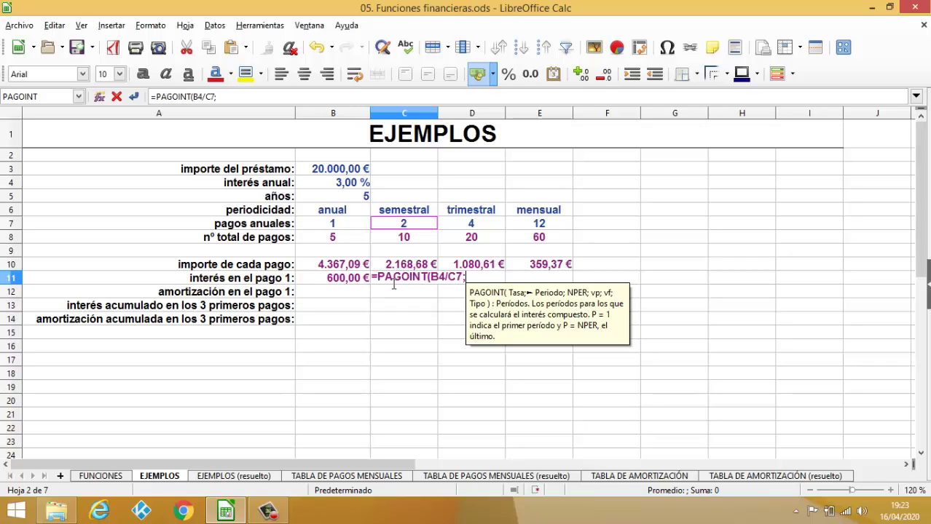
Step: Complete the C11 formula with Periodo 1, NPER C8 and vp -B3, and enter it
text(1)
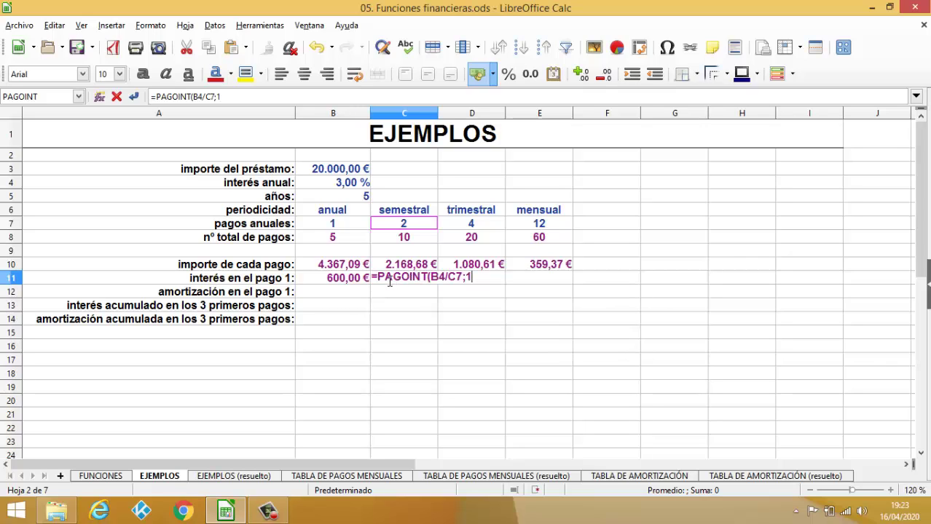
text(;)
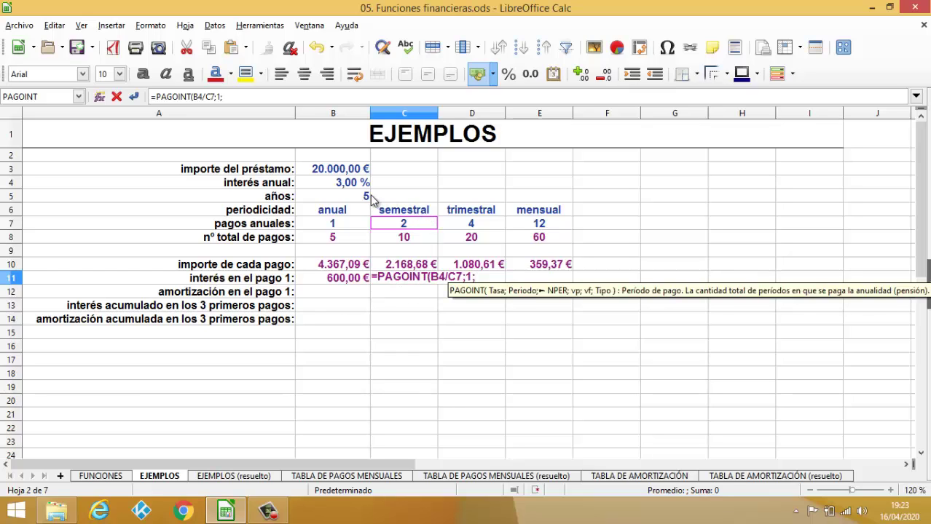
click(416, 244)
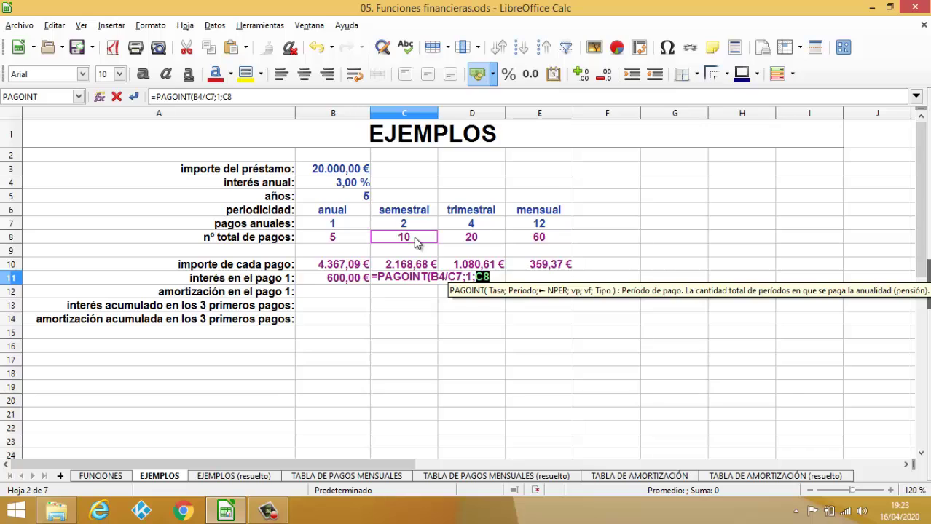
text(;)
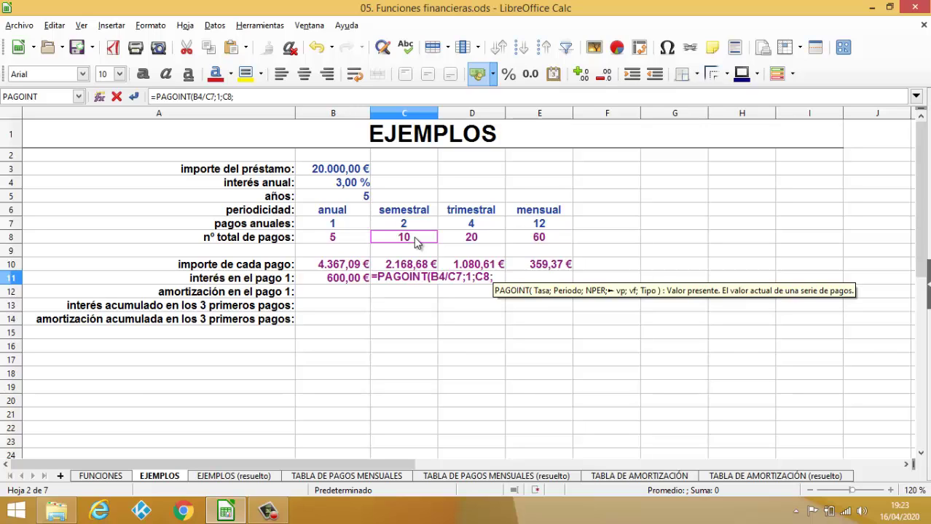
click(339, 173)
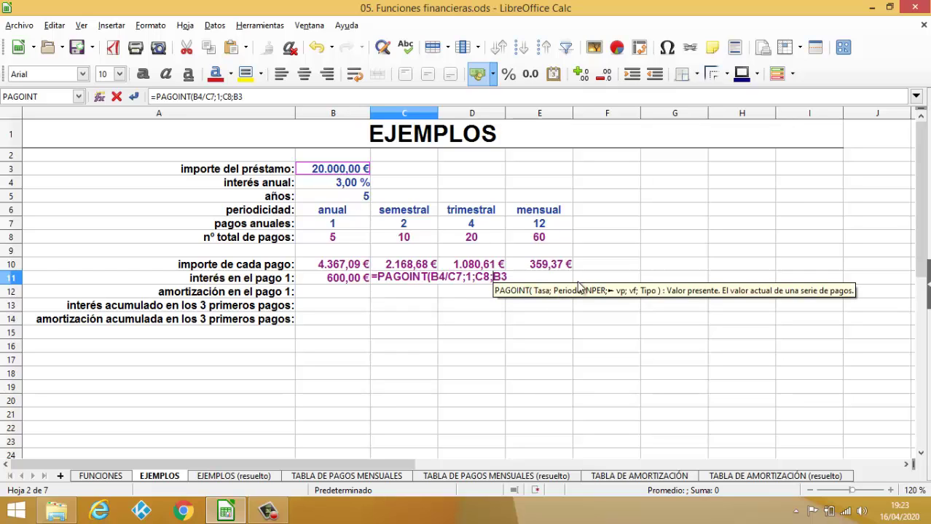
key(Left)
key(Left)
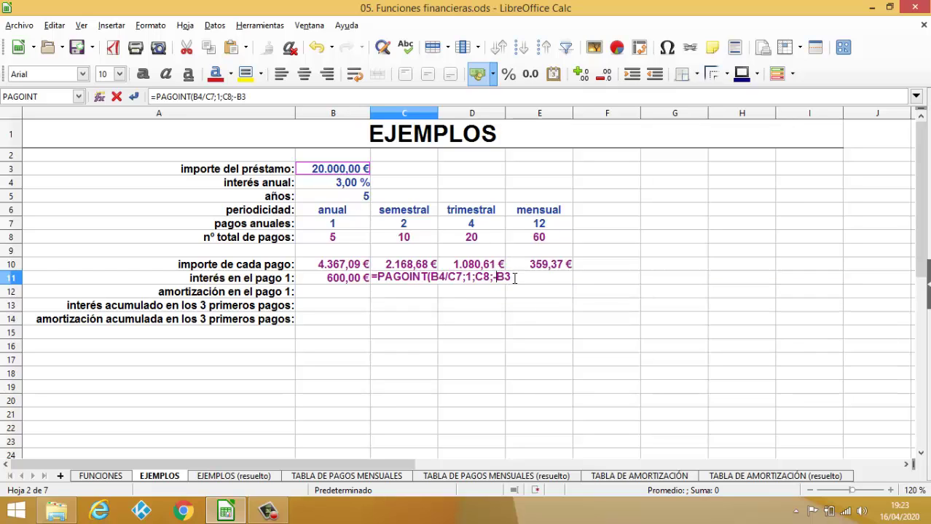
text(-B3))
key(Return)
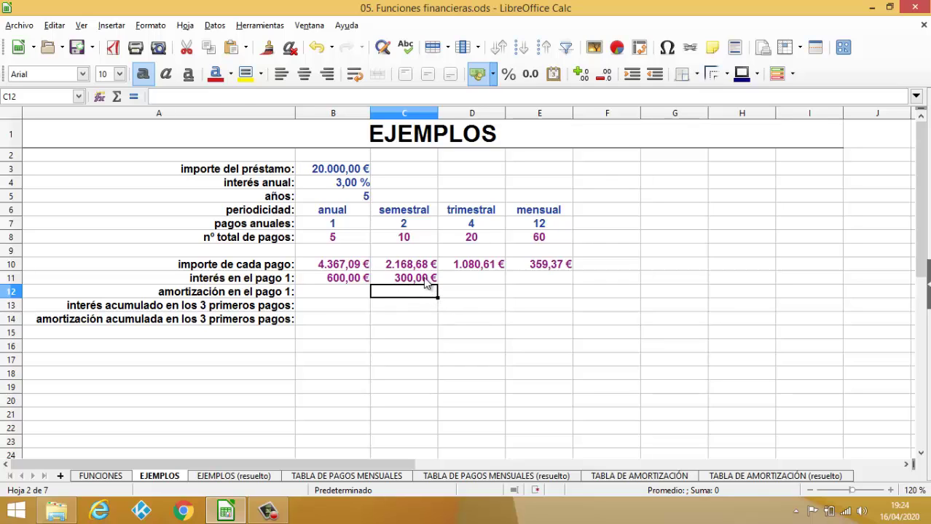
Step: Compare the cell references used by the PAGOINT formulas in B11 and C11
double_click(422, 278)
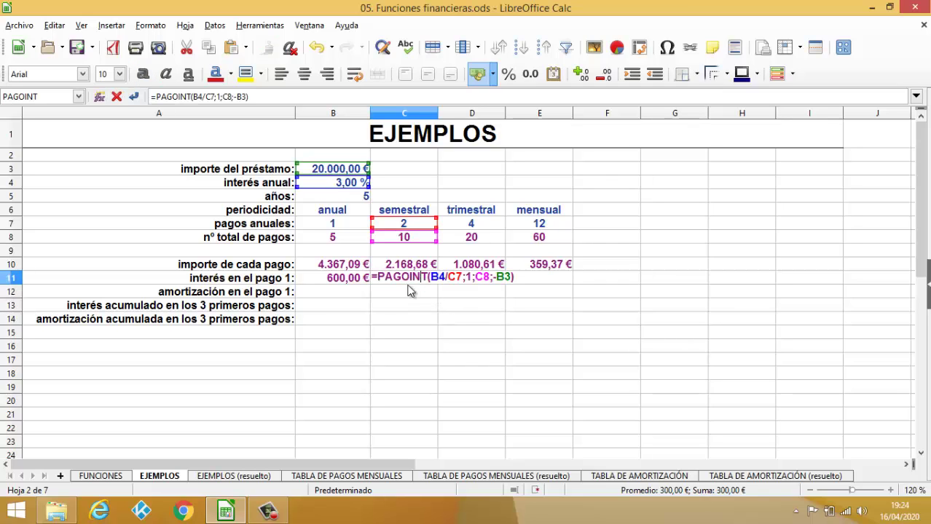
key(Escape)
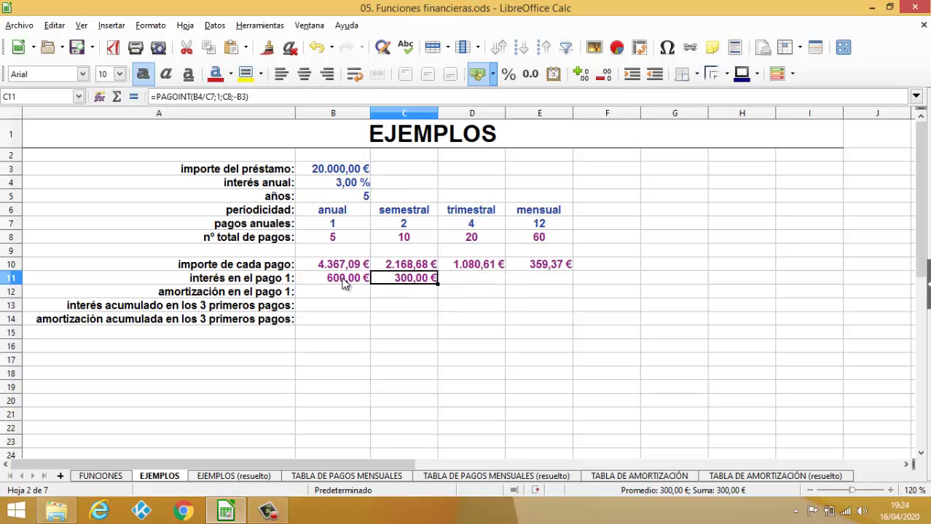
double_click(344, 278)
key(Escape)
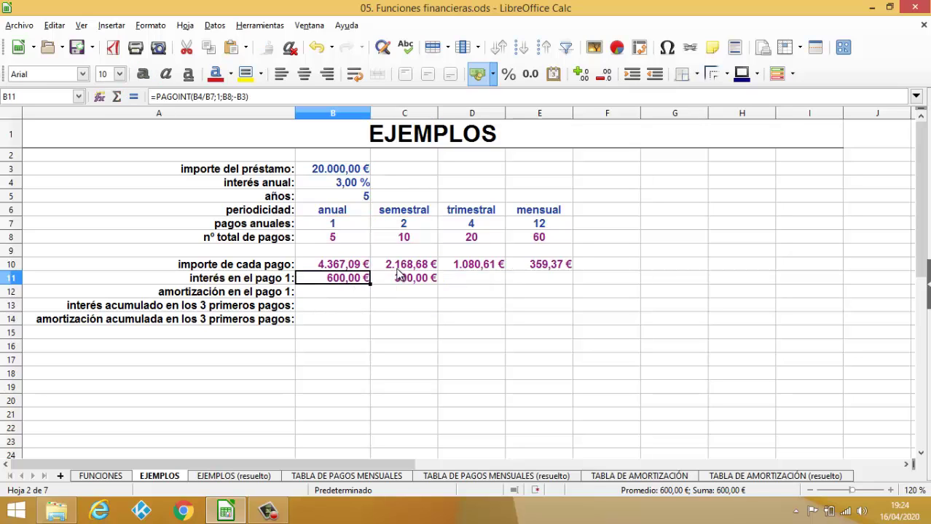
double_click(404, 279)
key(Escape)
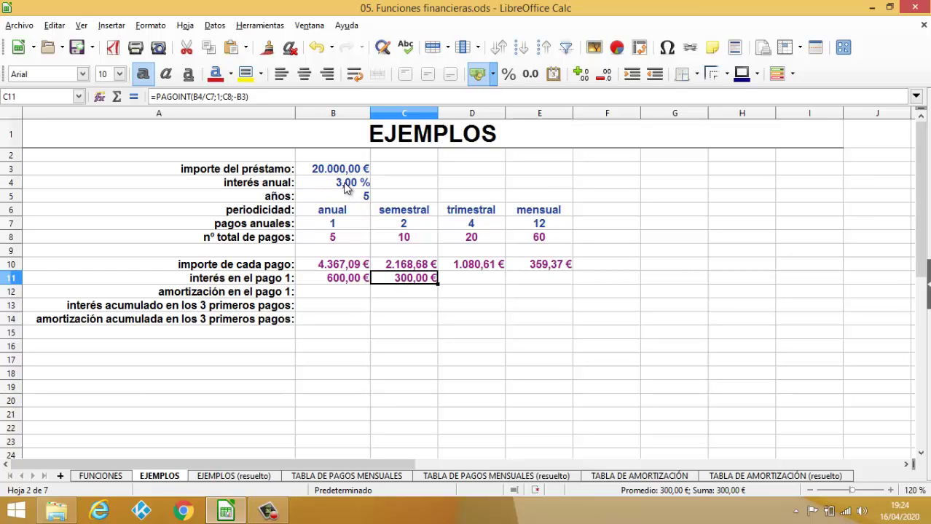
double_click(343, 281)
key(Escape)
Step: Make the references to B4 and B3 absolute in the C11 formula and fill it across to E11
double_click(405, 279)
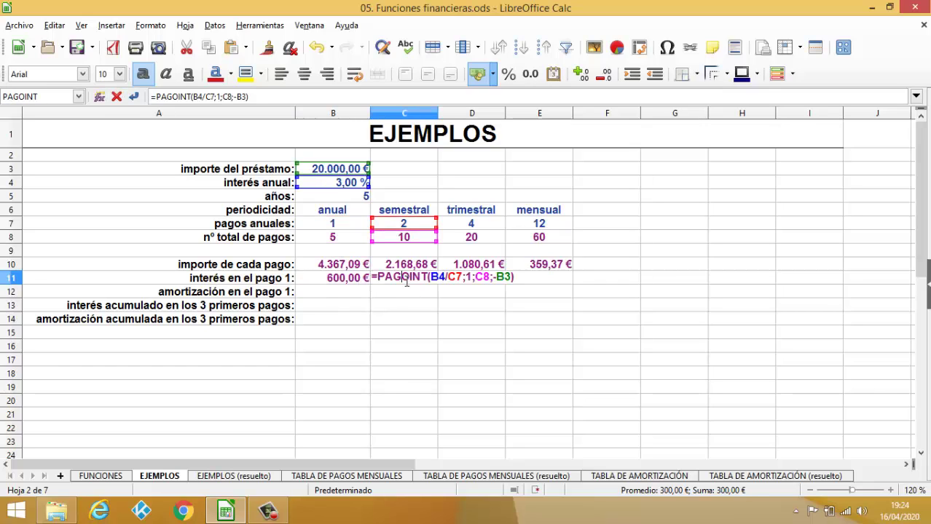
click(439, 281)
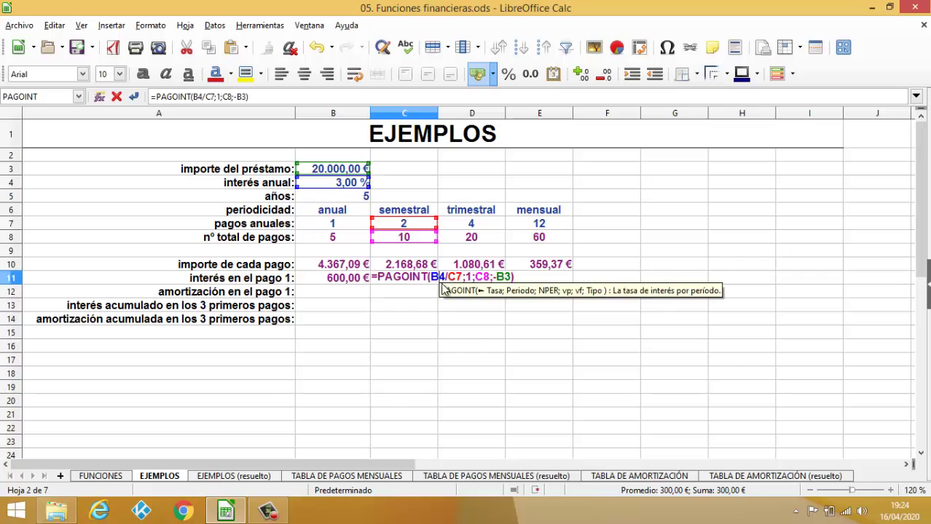
key(F4)
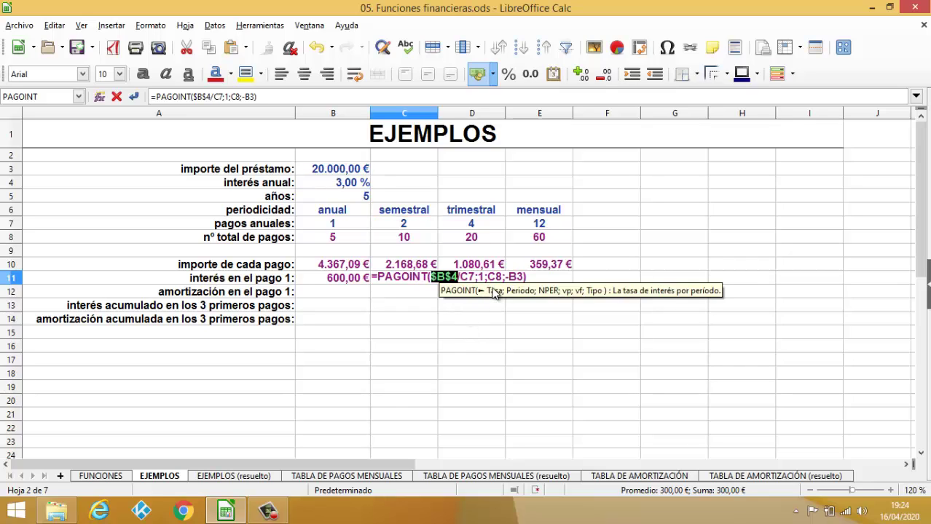
click(518, 281)
key(F4)
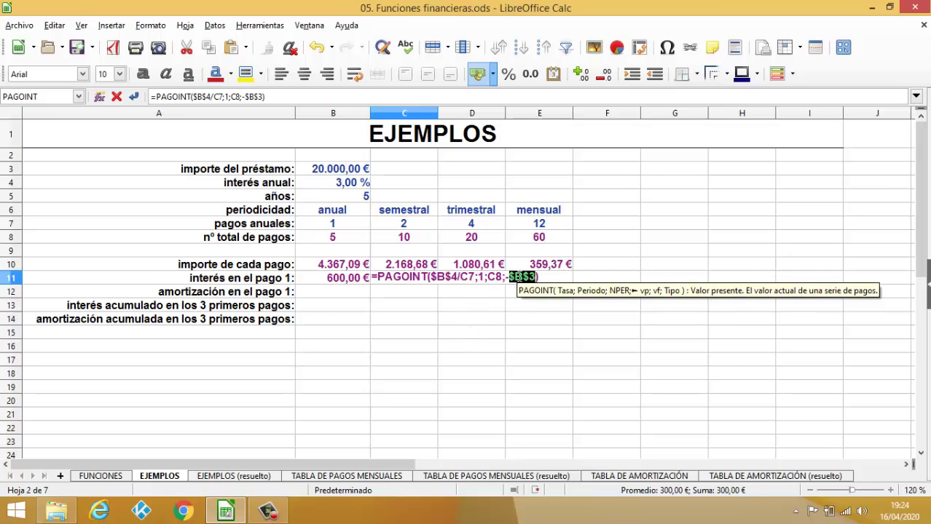
key(Return)
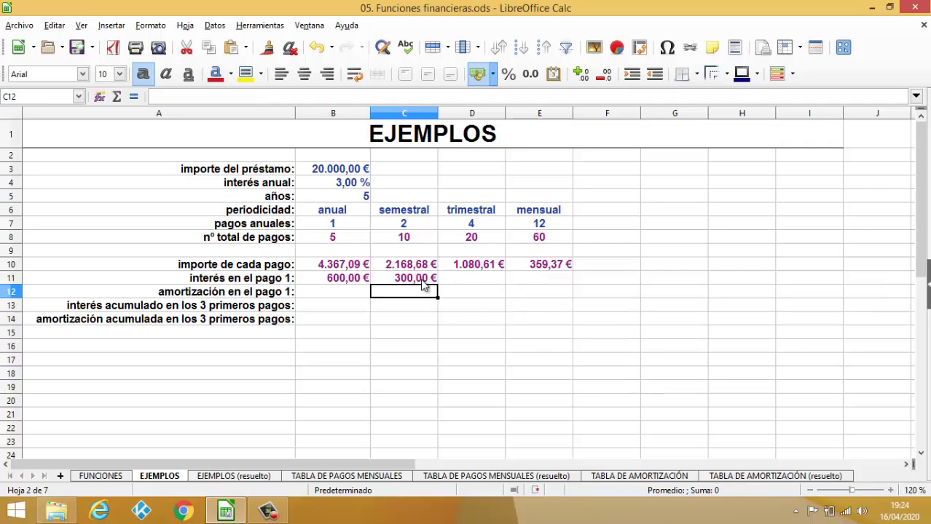
click(424, 281)
drag(437, 284, 551, 284)
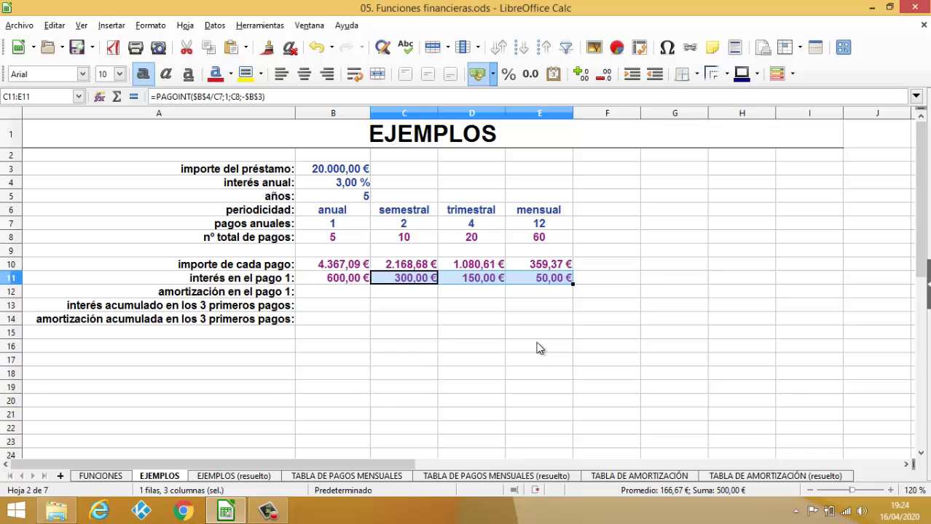
Step: Start a PAGOPRIN formula in B12 and open it in the function wizard, ready to enter the Tasa argument
click(336, 294)
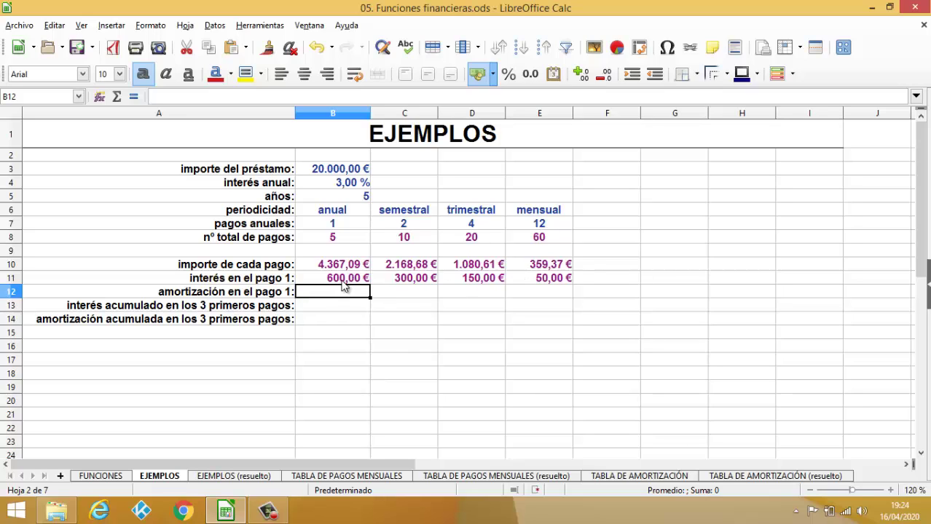
text(=)
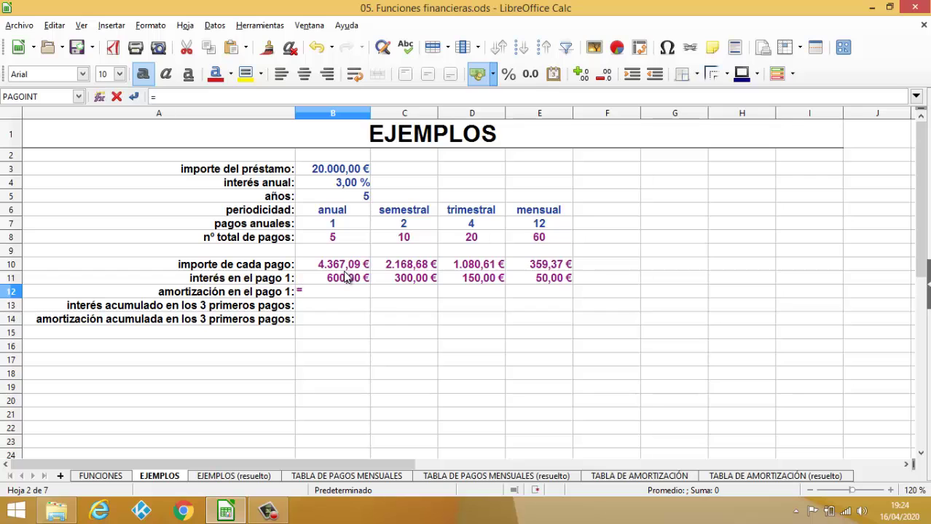
text(PAGO)
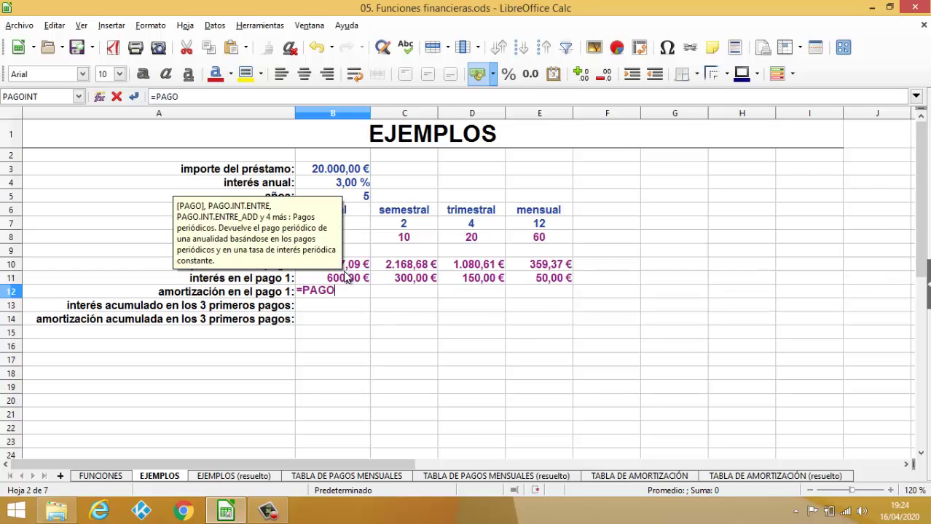
text(PRIN)
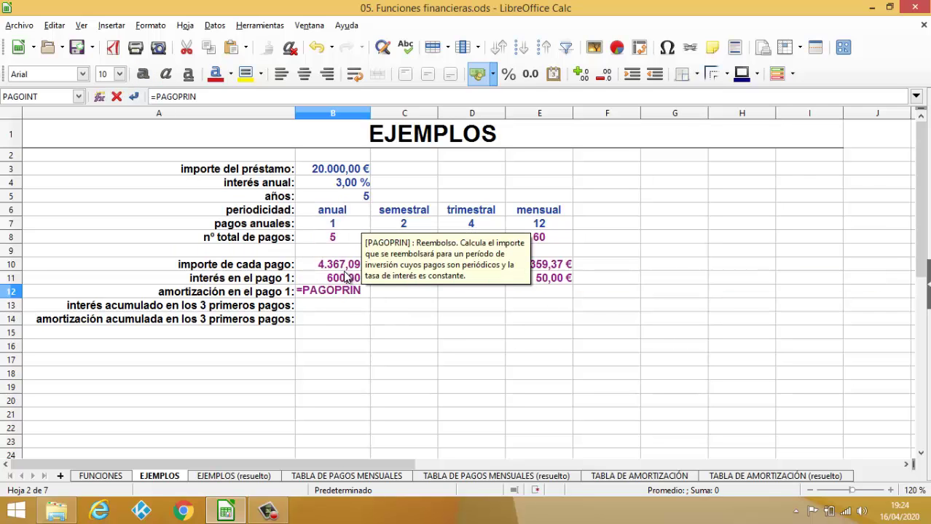
text(()
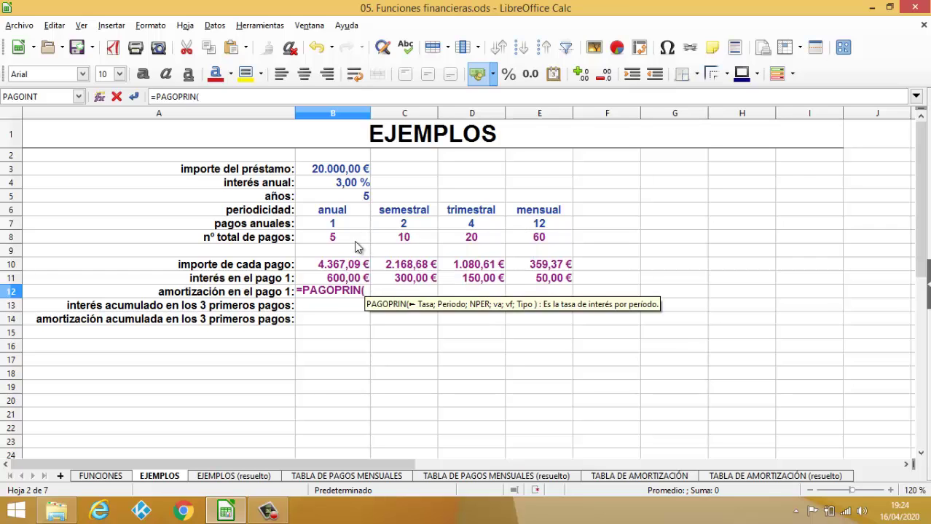
click(100, 97)
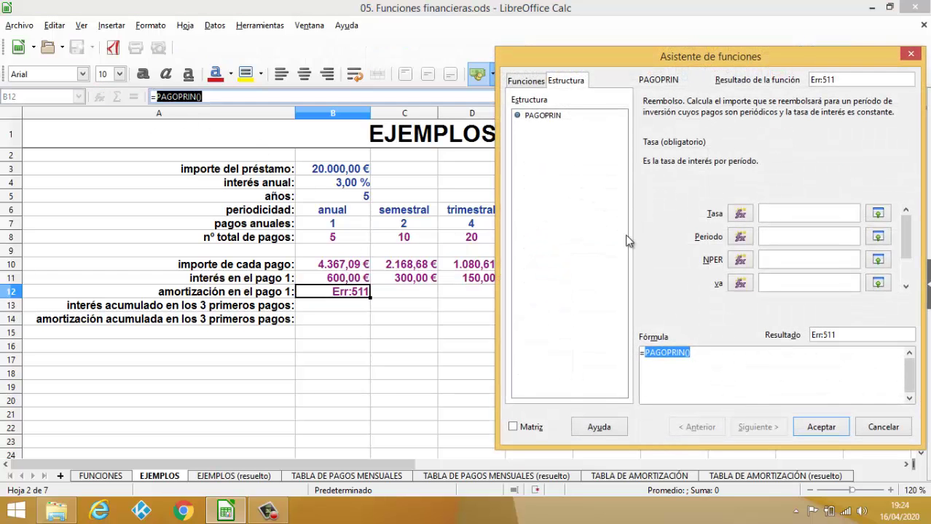
click(770, 213)
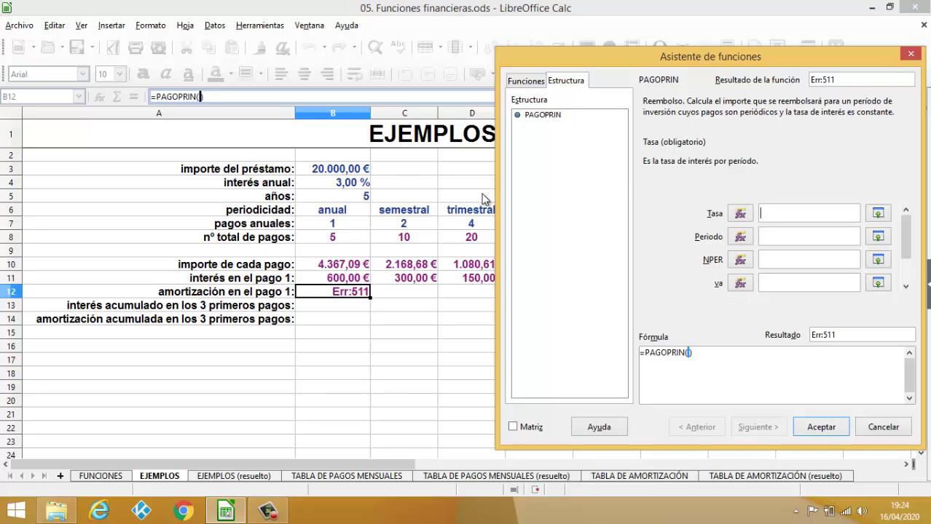
click(351, 184)
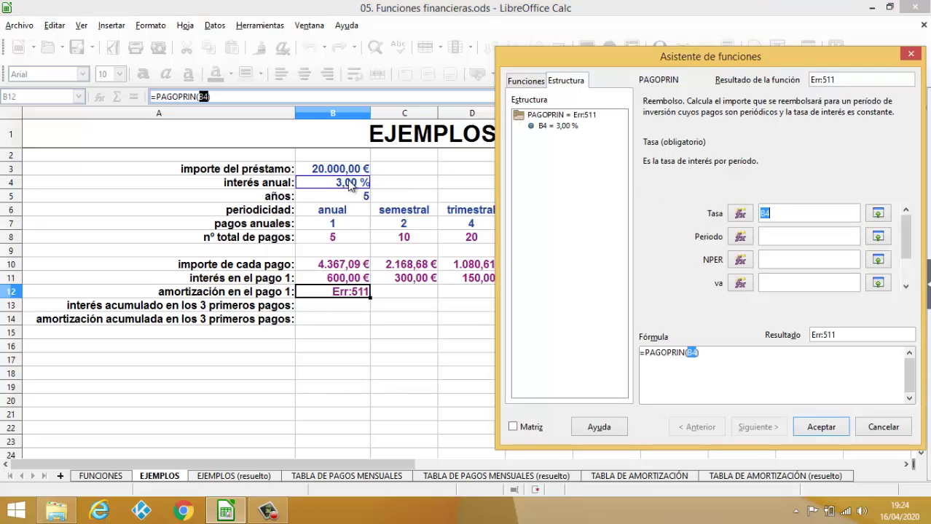
text(/)
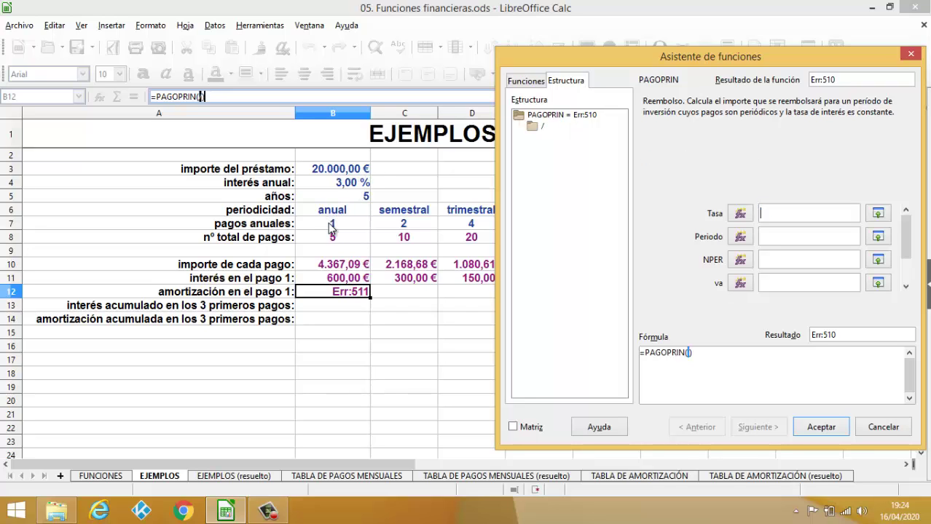
key(BackSpace)
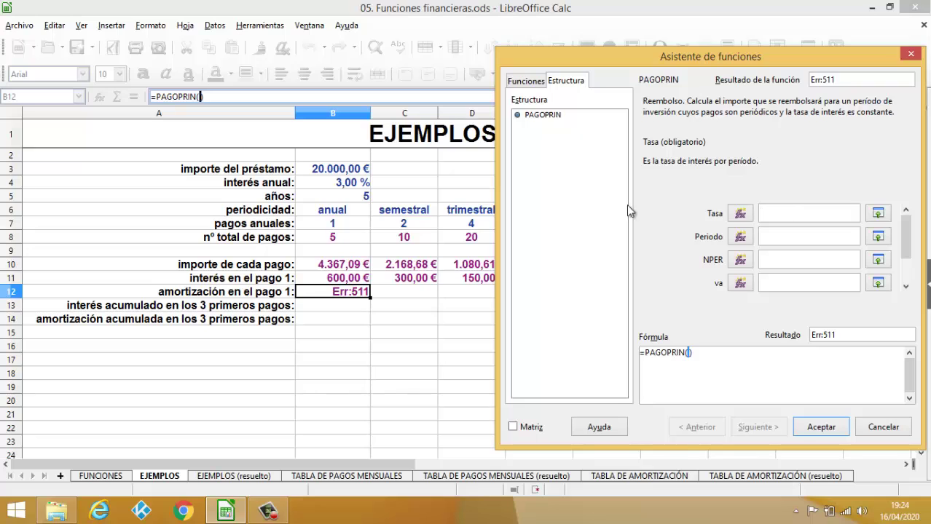
Step: Set the PAGOPRIN arguments in B12 to Tasa B4/B7 and Periodo 1
click(348, 185)
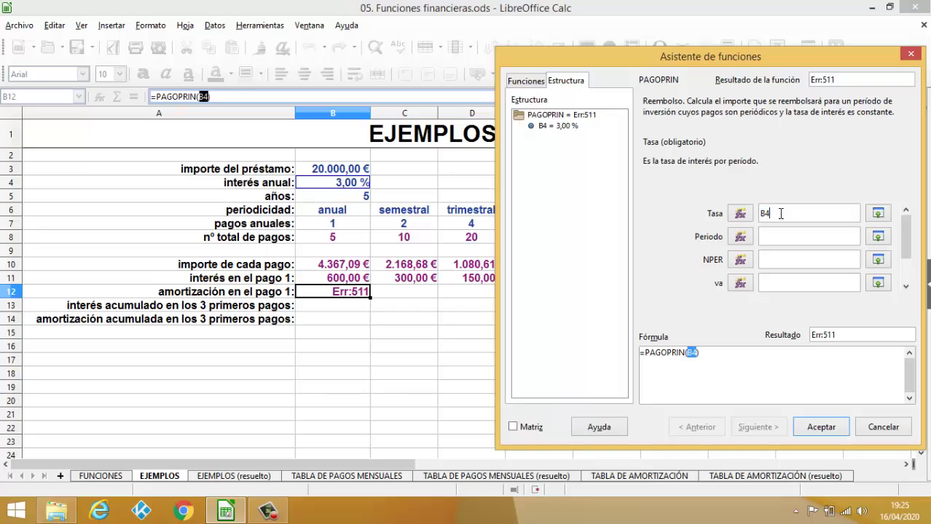
text(/)
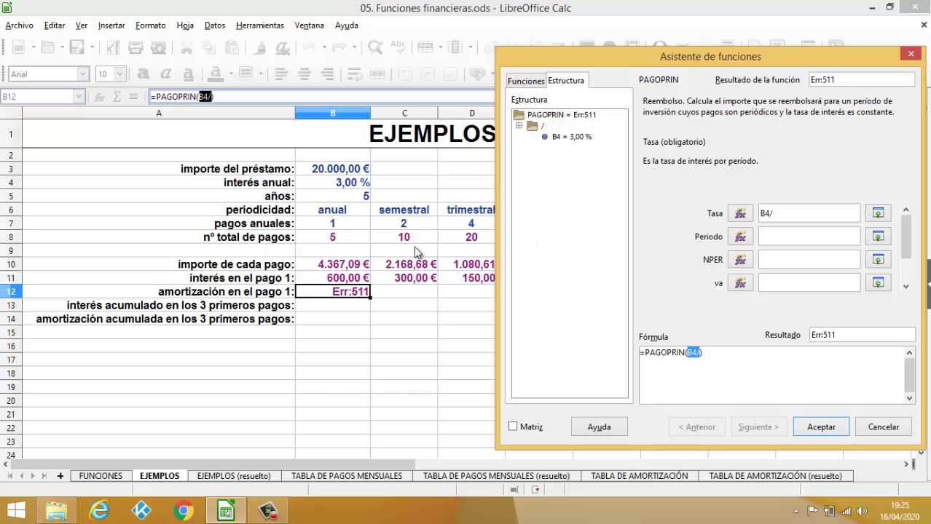
click(348, 228)
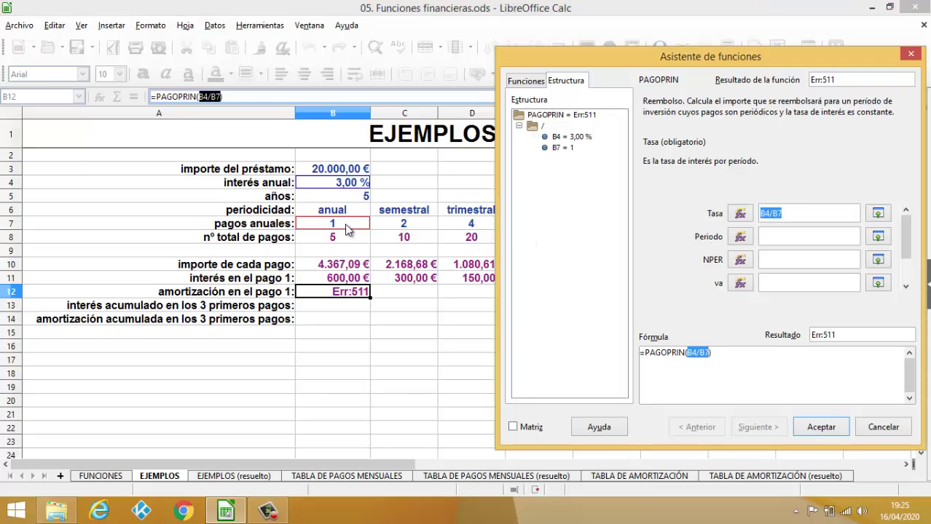
click(768, 236)
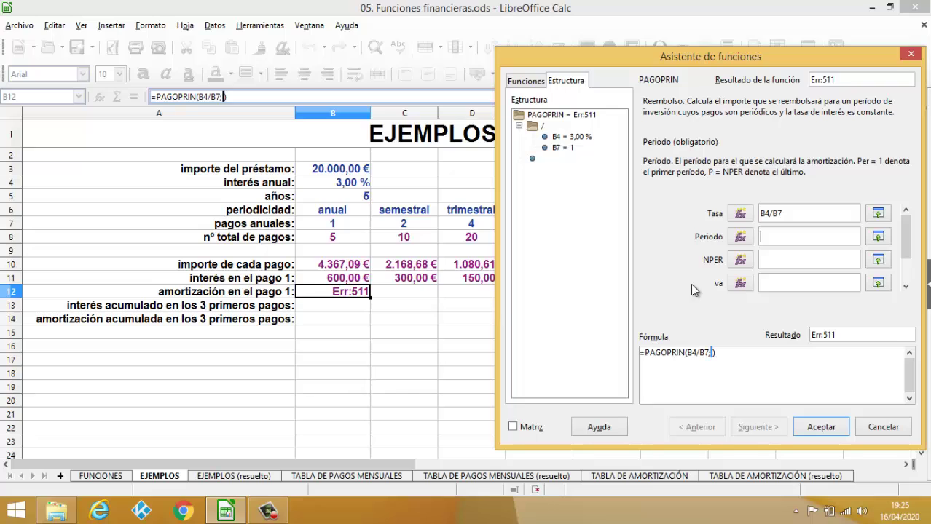
text(1)
Step: Complete the B12 formula with NPER B8 and va -B3, and accept it
click(775, 260)
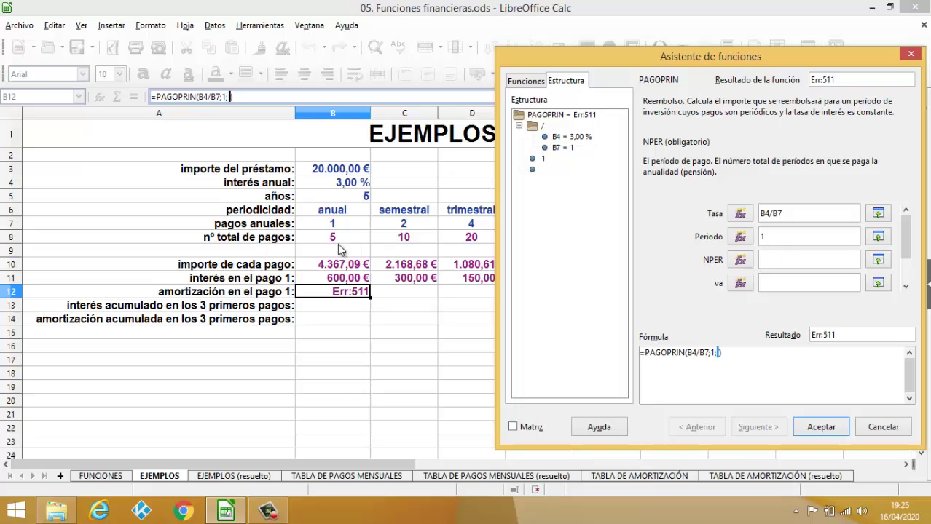
click(336, 243)
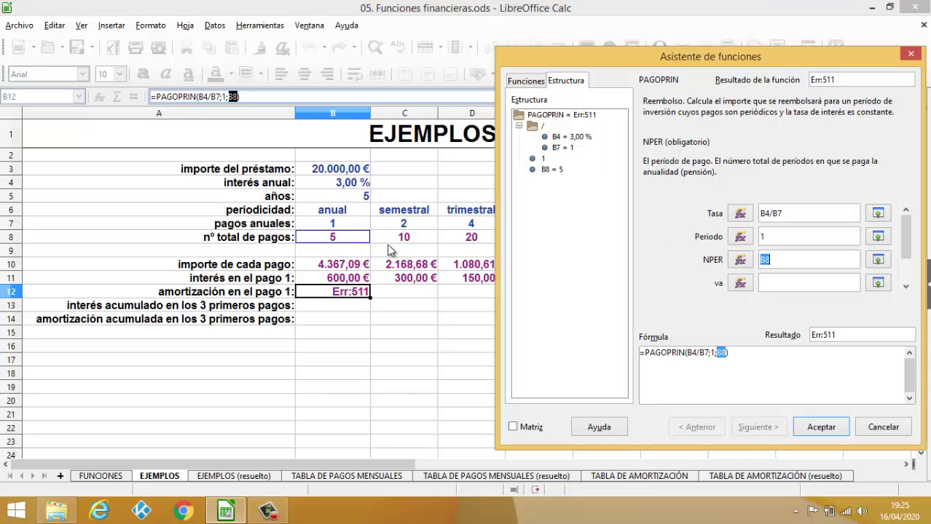
click(768, 284)
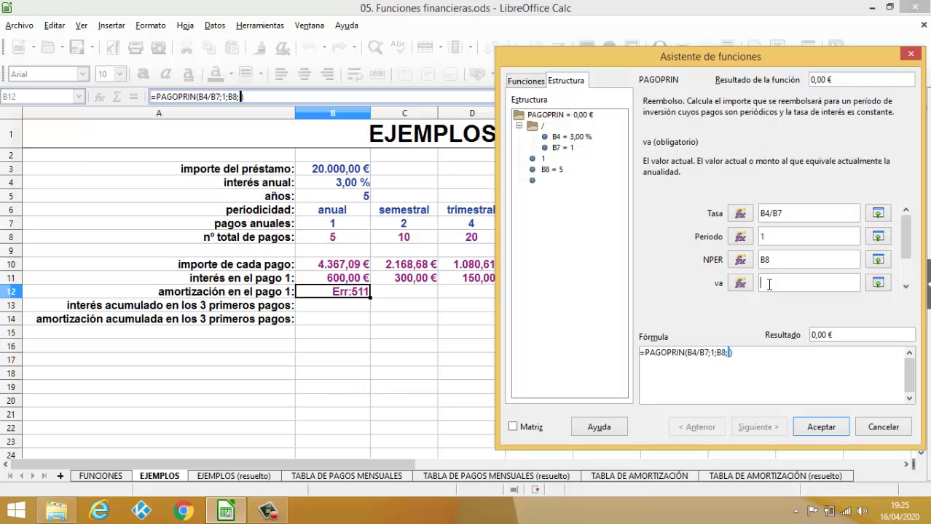
click(345, 172)
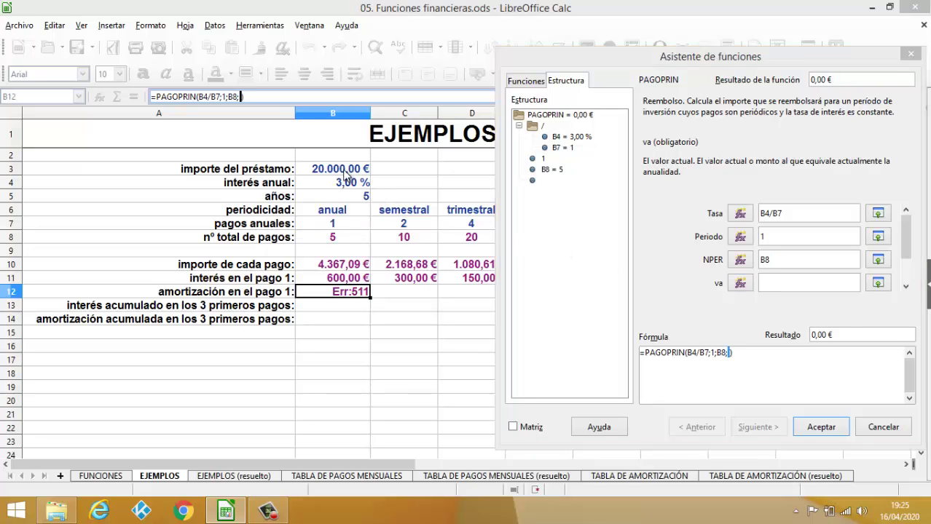
click(763, 284)
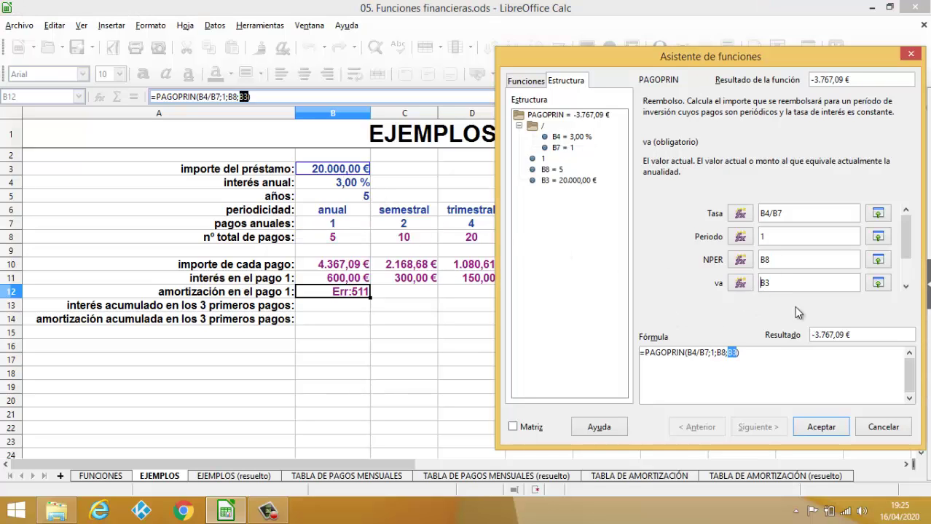
text(-)
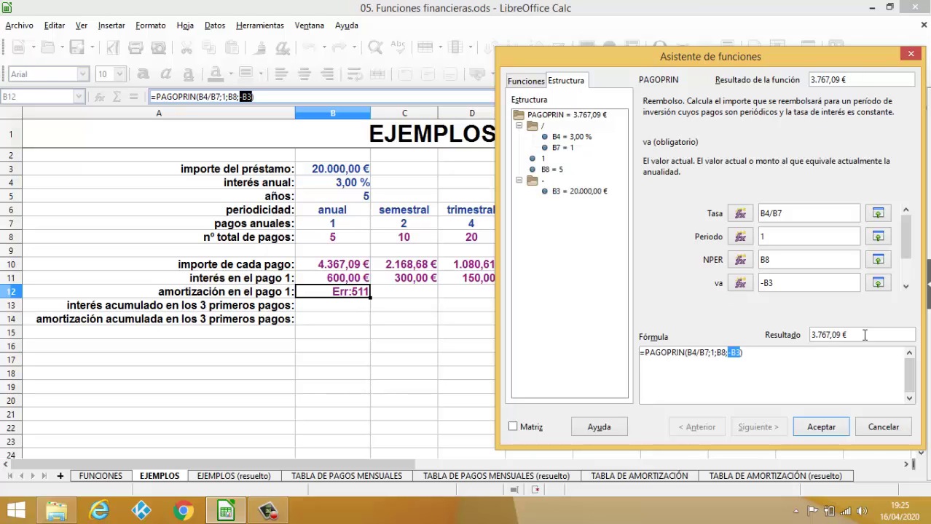
click(822, 426)
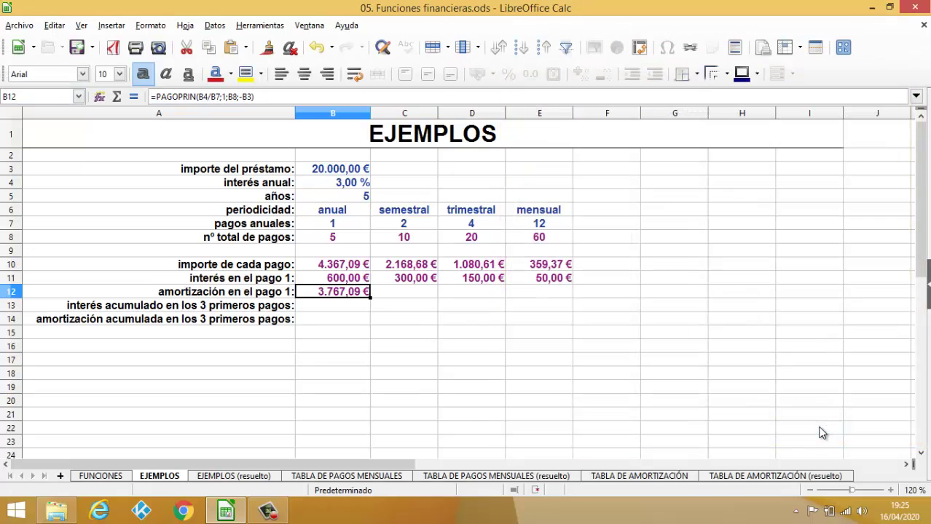
Step: Check the sum of the interest and amortization in B11:B12 against the payment amount in B10
click(327, 268)
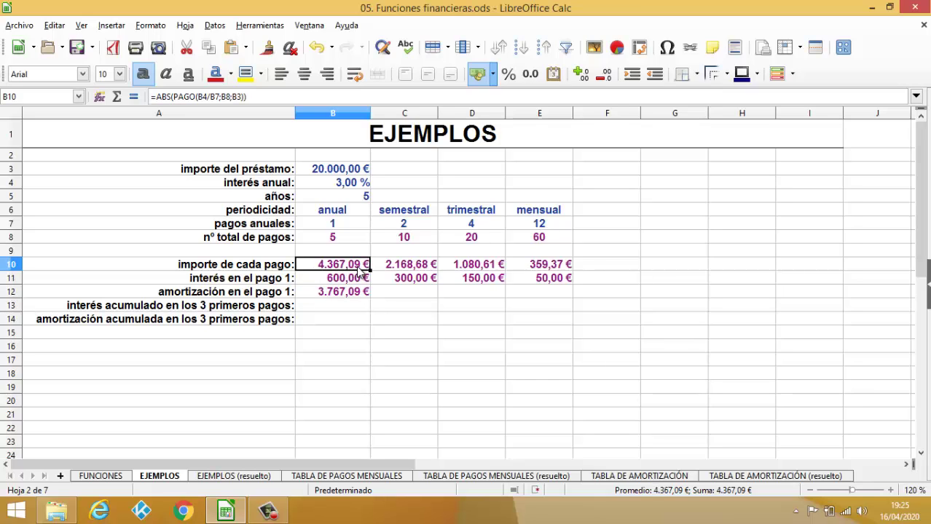
click(321, 294)
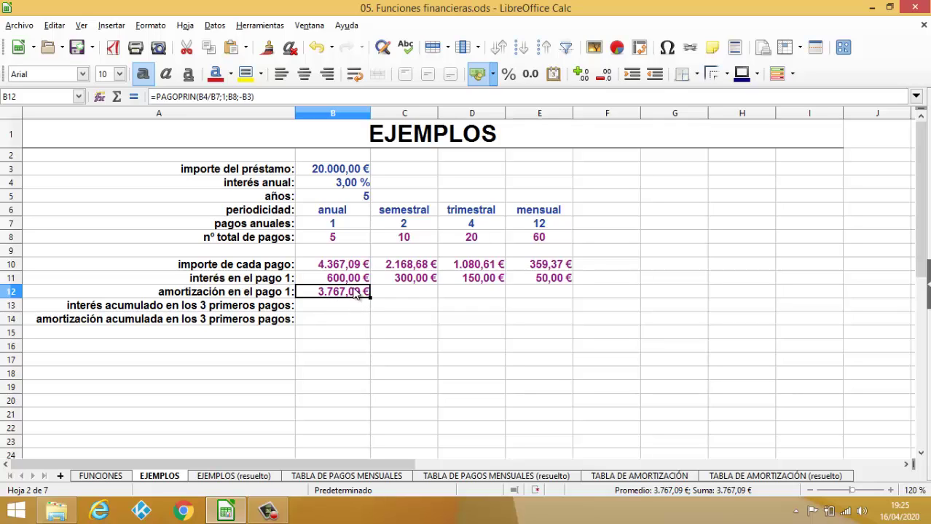
drag(352, 281, 356, 303)
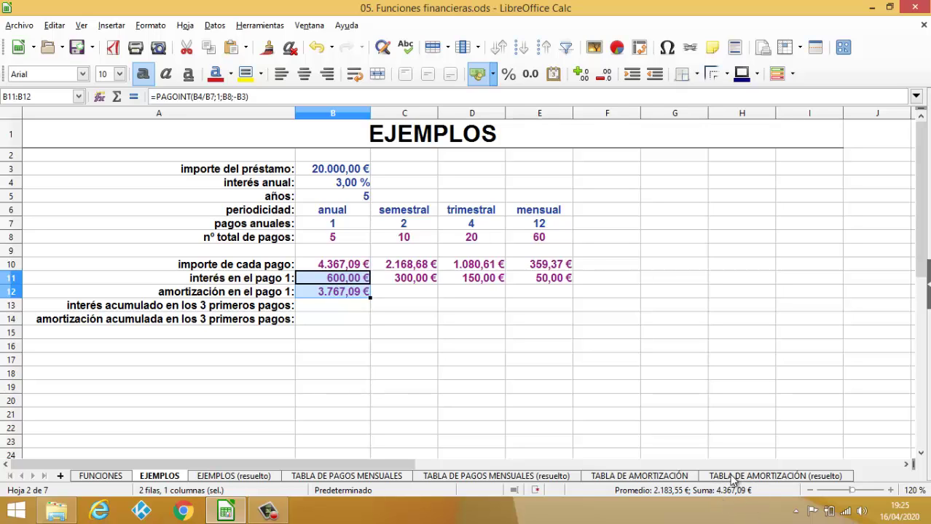
Step: Start a PAGOPRIN formula directly in C12 with Tasa B4/C7 and Periodo 1
click(399, 297)
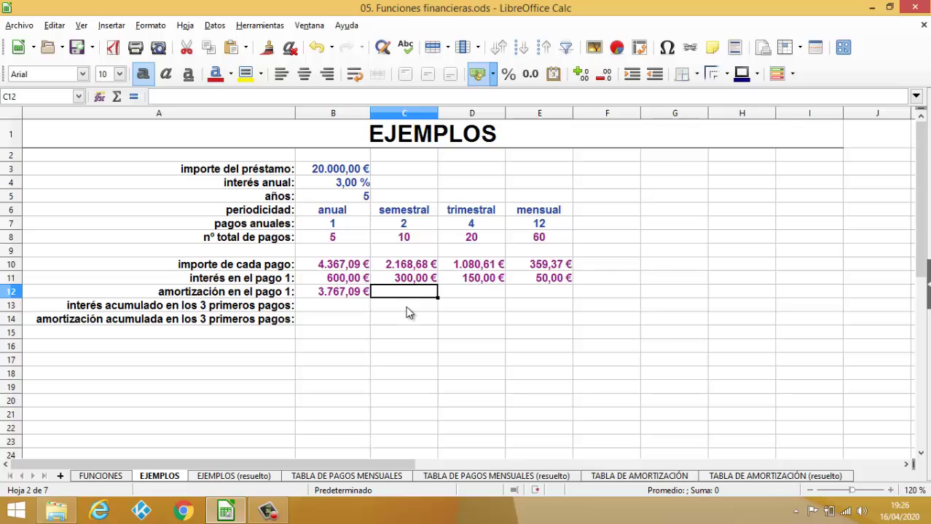
text(p)
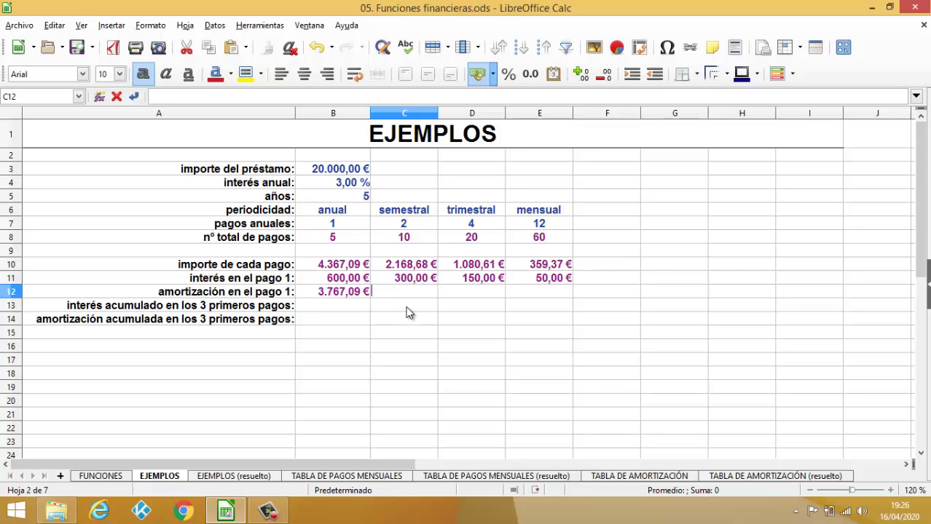
text(=PAGO)
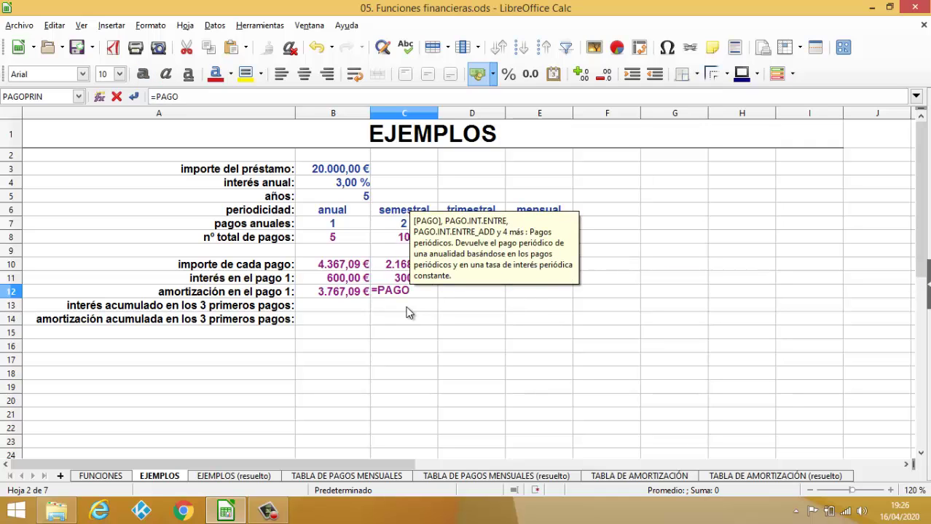
text(PRIN)
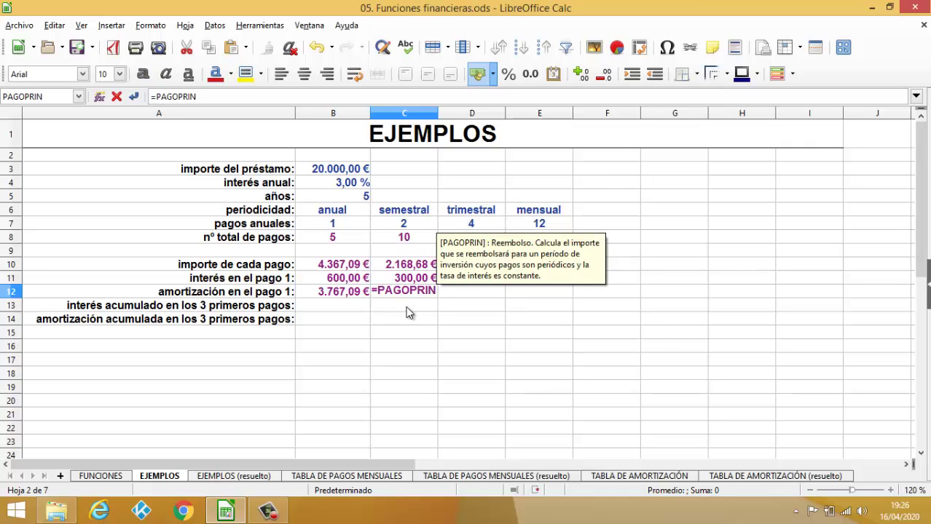
text(()
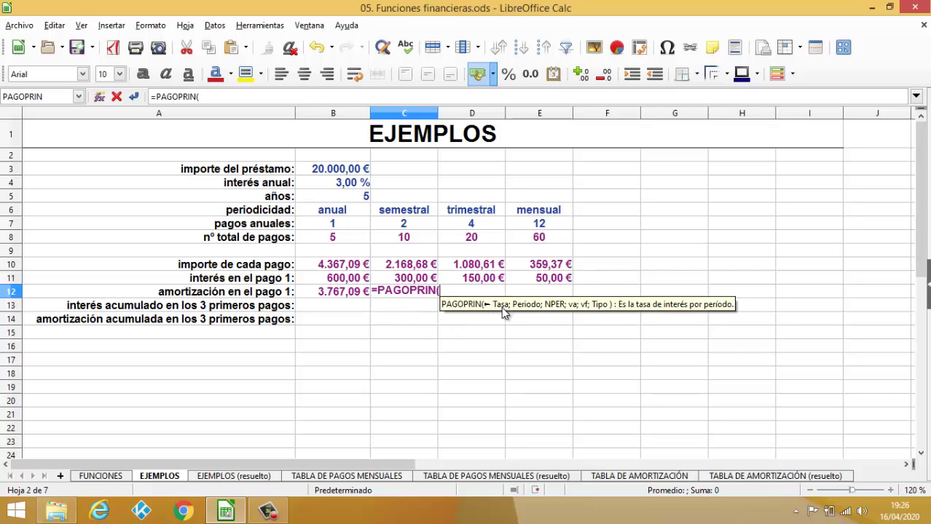
click(344, 186)
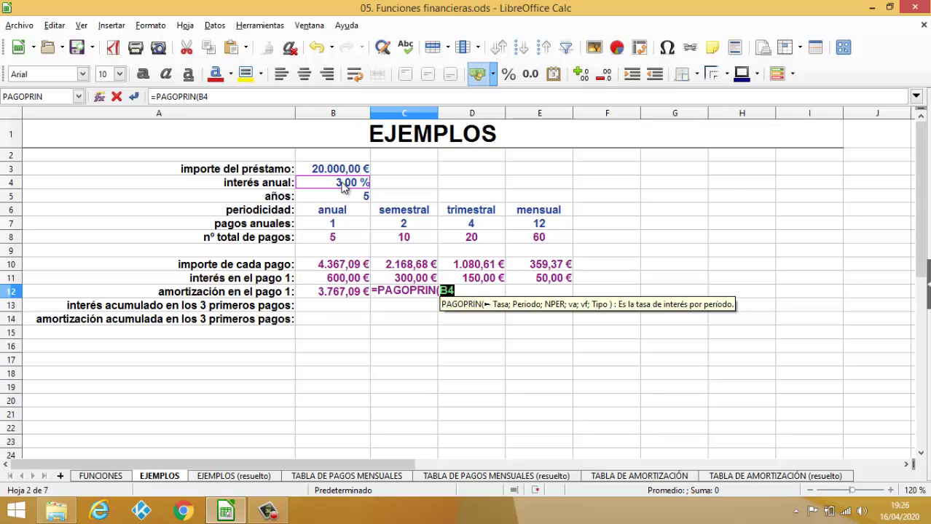
text(/)
click(416, 227)
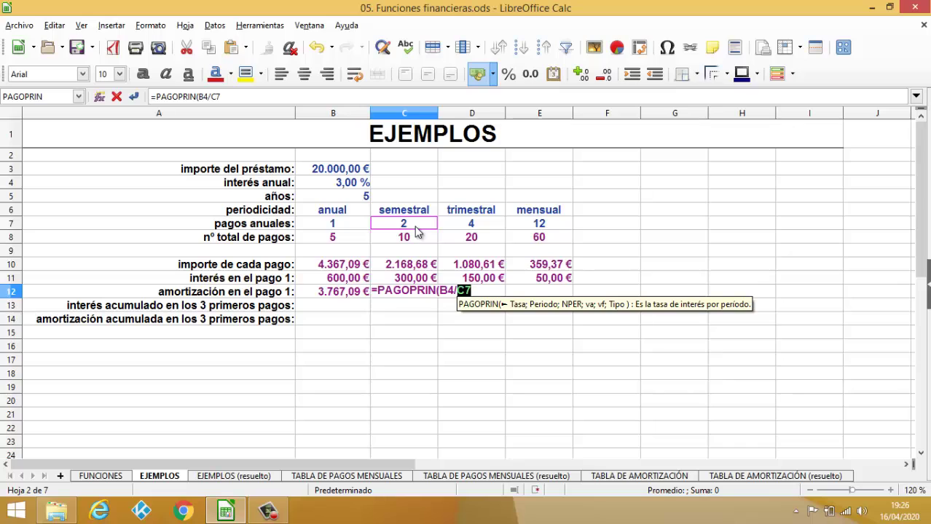
text(;)
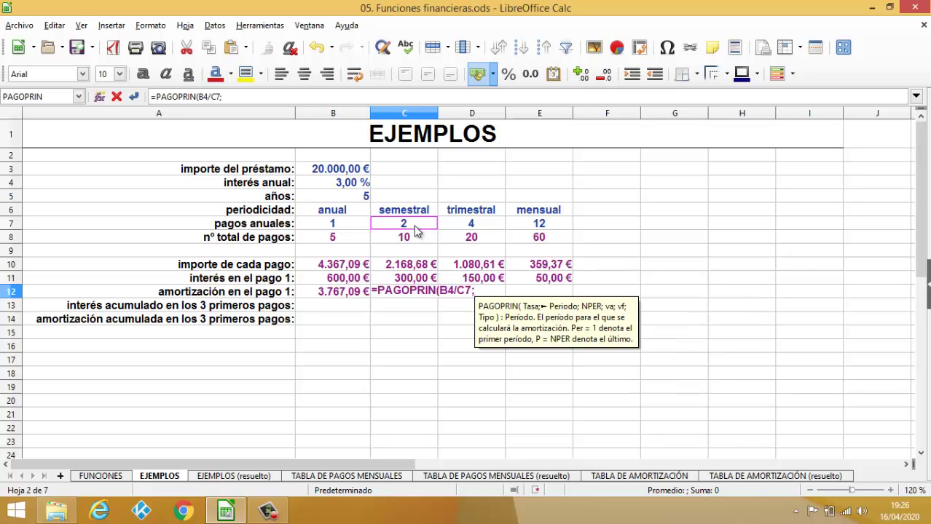
text(1)
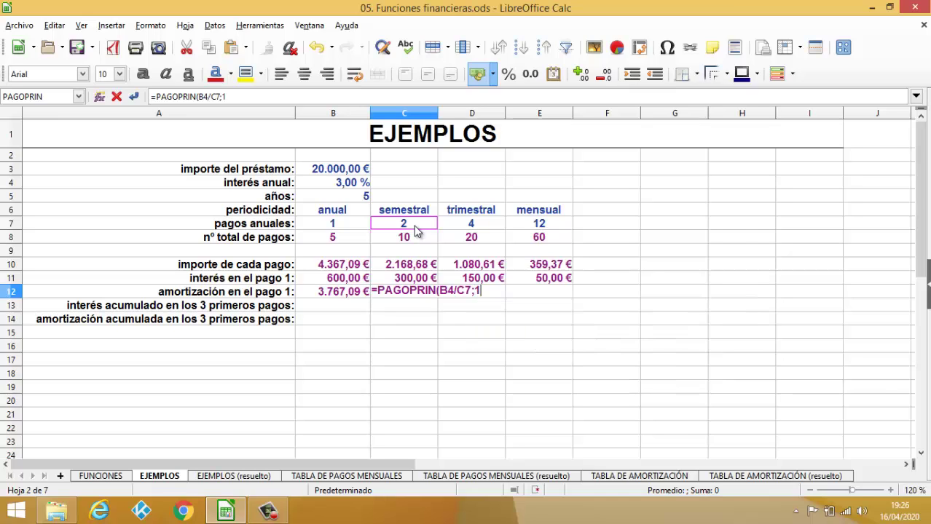
Step: Complete the C12 formula with NPER C8 and va -B3, and enter it
text(;)
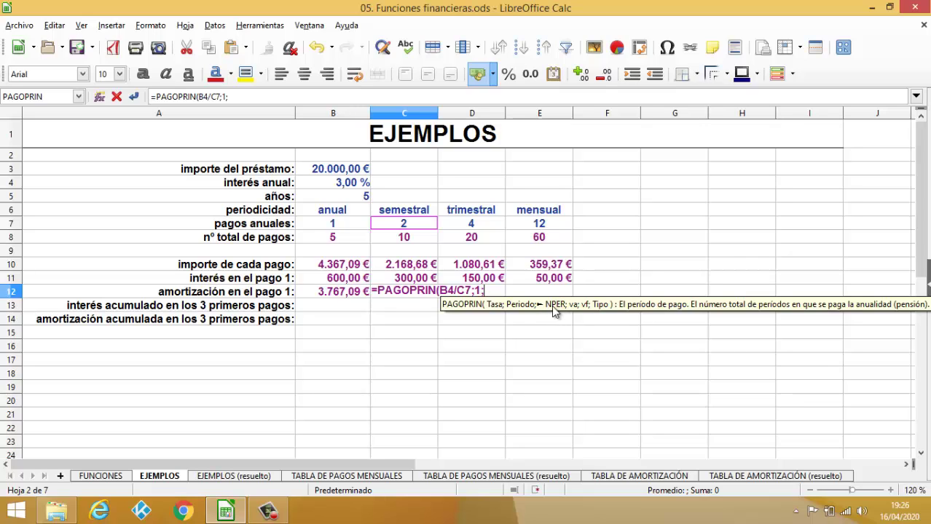
click(412, 238)
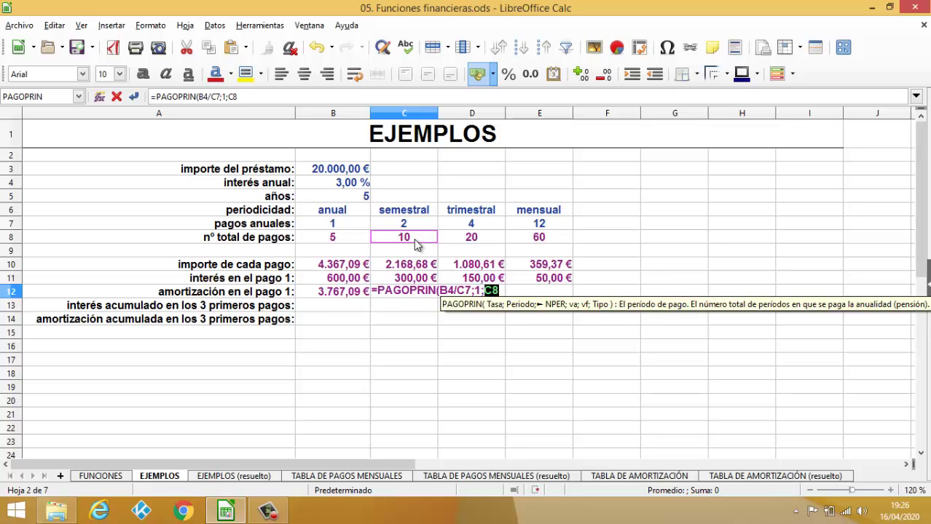
text(;)
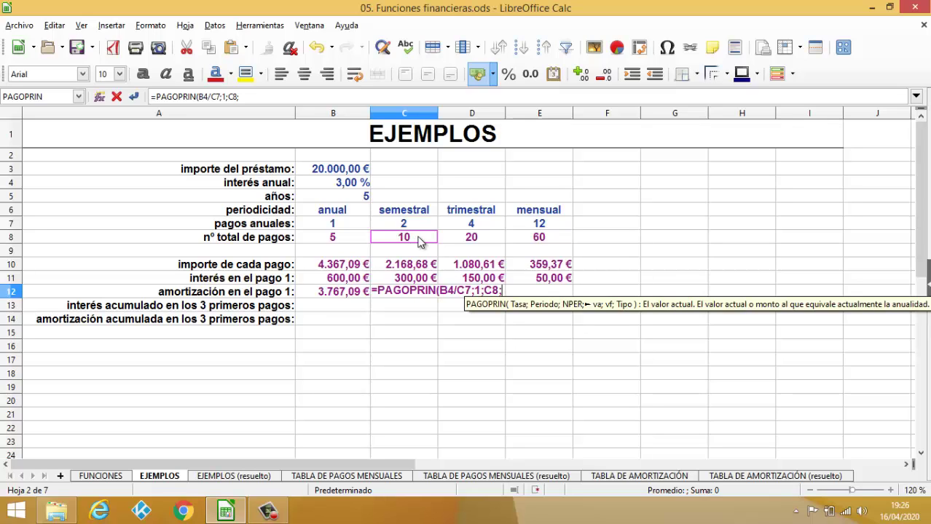
text(-)
click(338, 172)
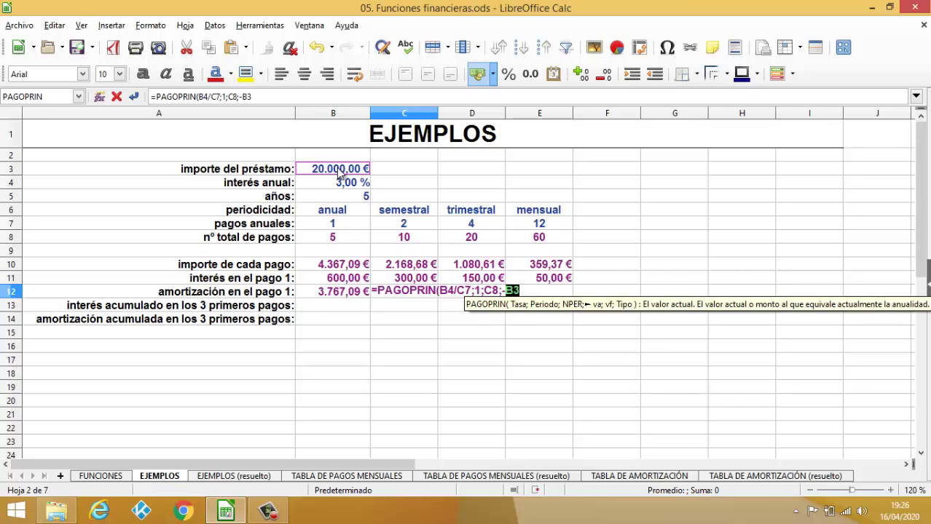
text())
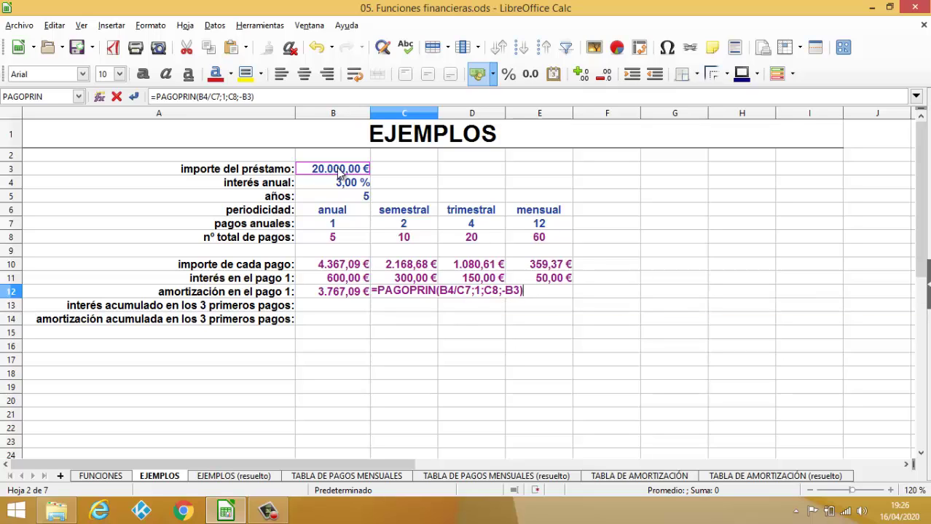
key(Return)
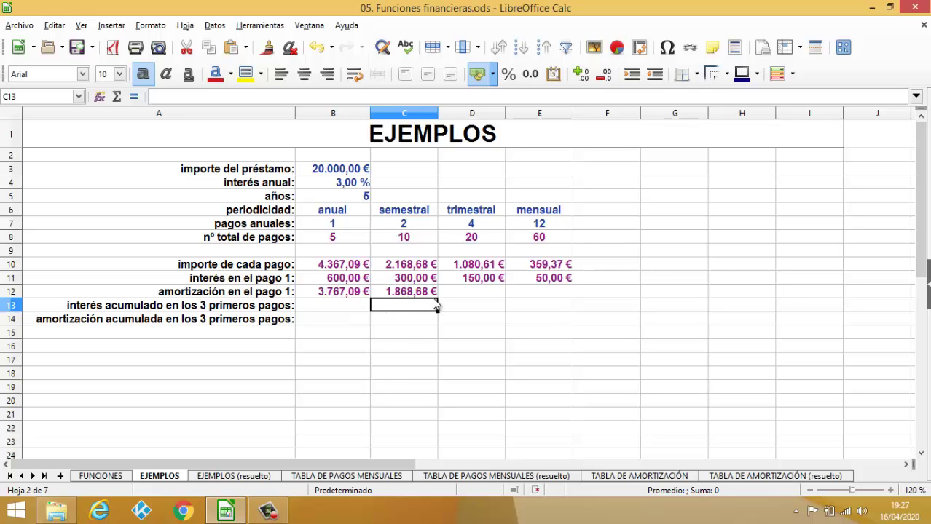
Step: Check the sum of the half-yearly interest and amortization in C11:C12 against the payment amount in C10
click(415, 281)
drag(415, 282, 424, 292)
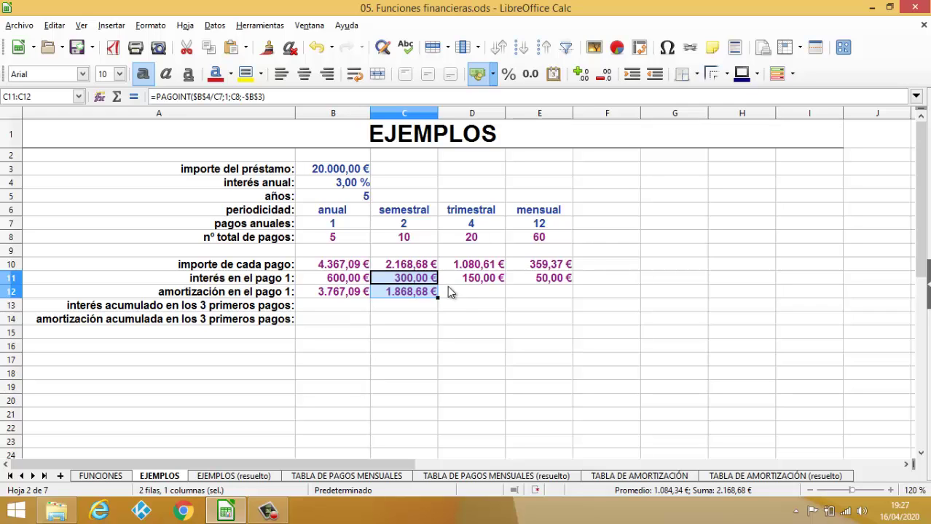
key(Return)
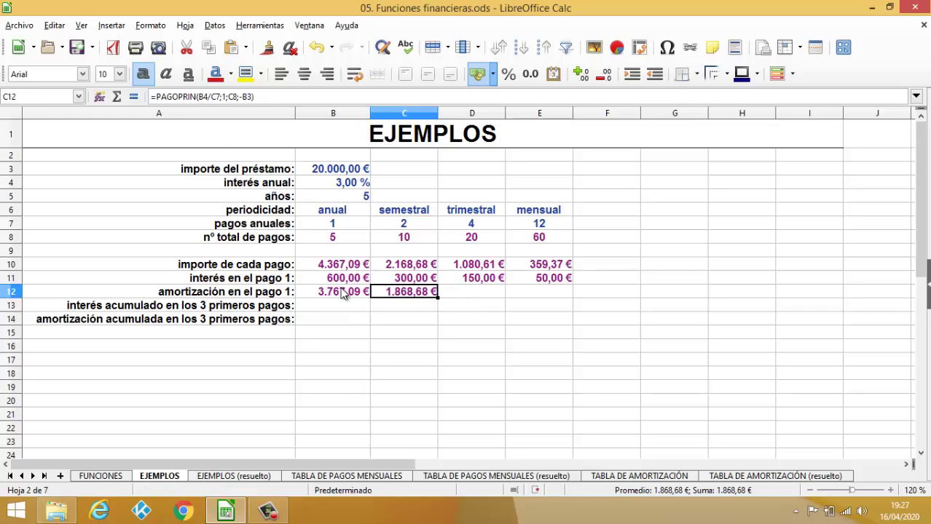
Step: Make the B4 and B3 references absolute in the C12 PAGOPRIN formula and fill it across D12:E12
double_click(342, 294)
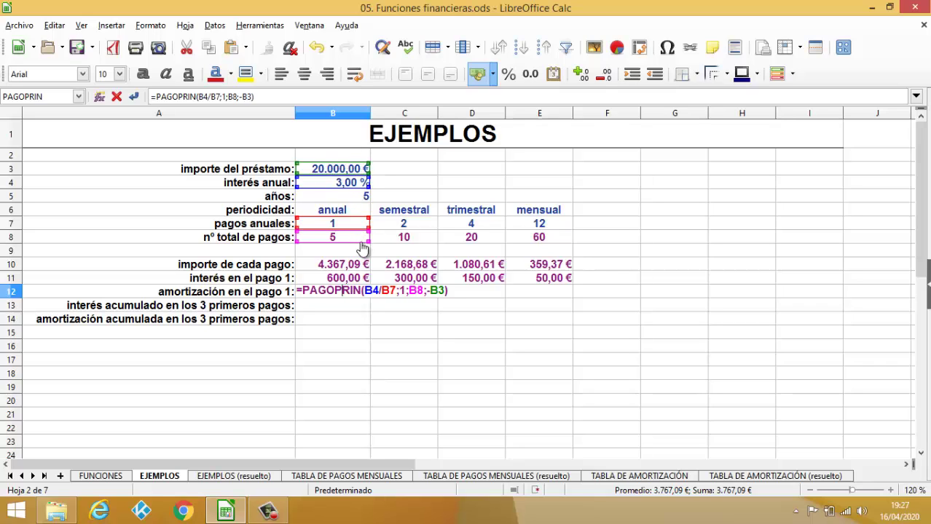
key(Return)
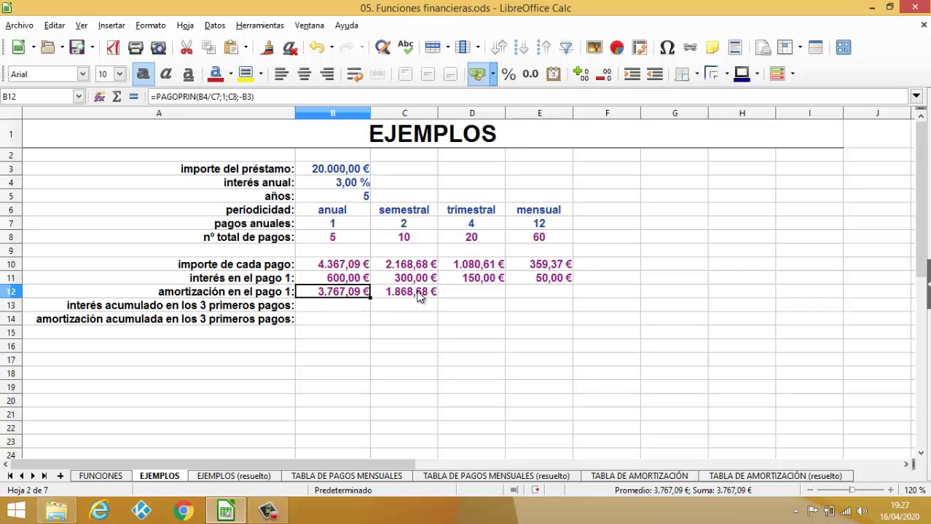
double_click(422, 292)
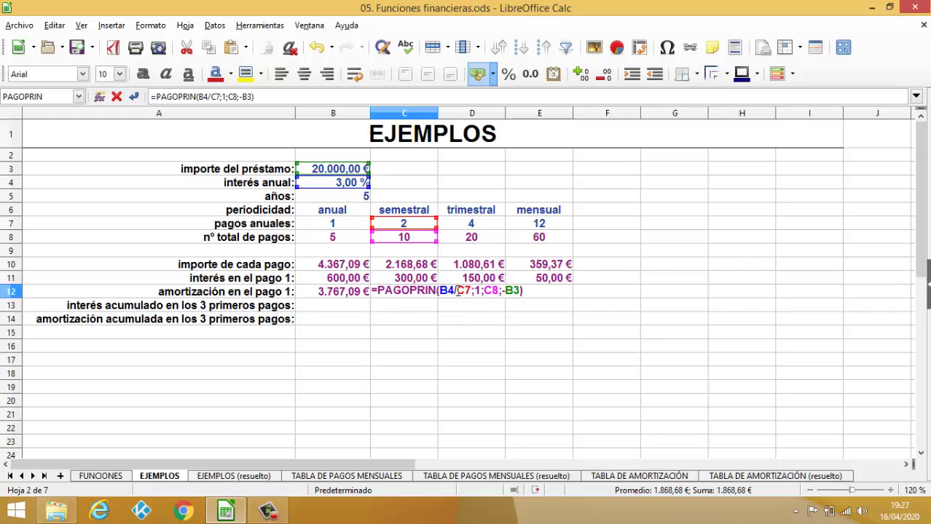
click(448, 290)
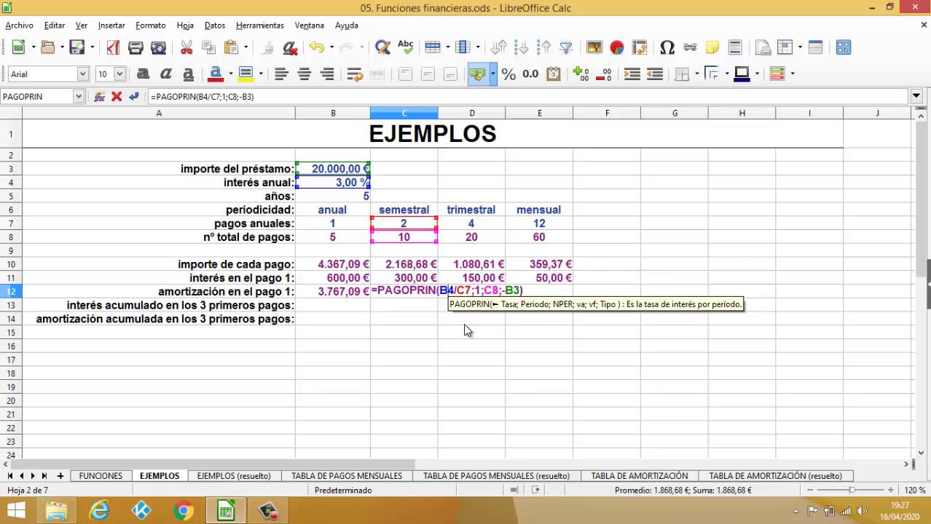
key(F4)
click(524, 291)
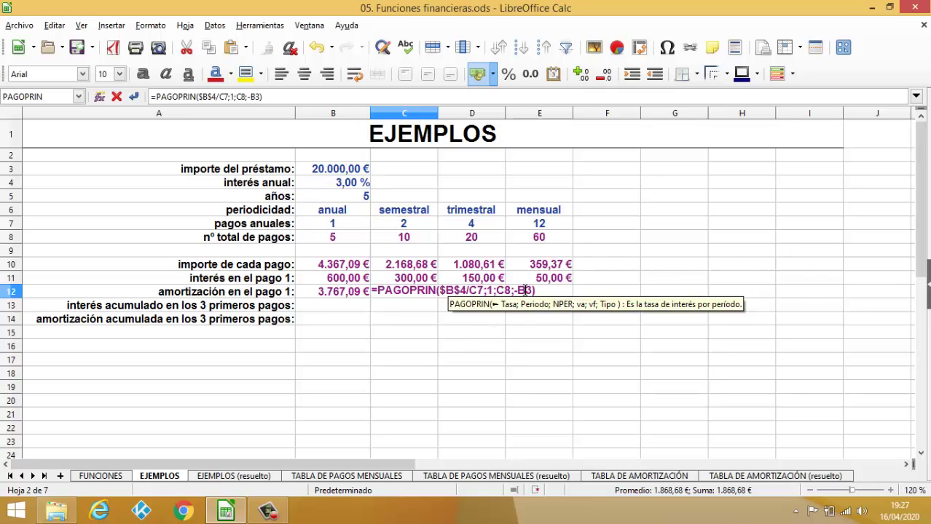
key(F4)
key(Return)
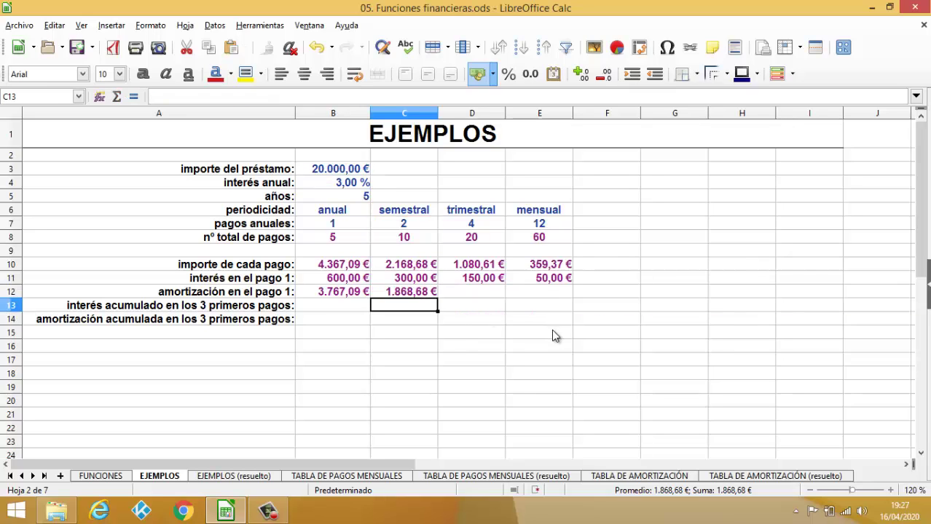
click(421, 293)
drag(437, 296, 552, 304)
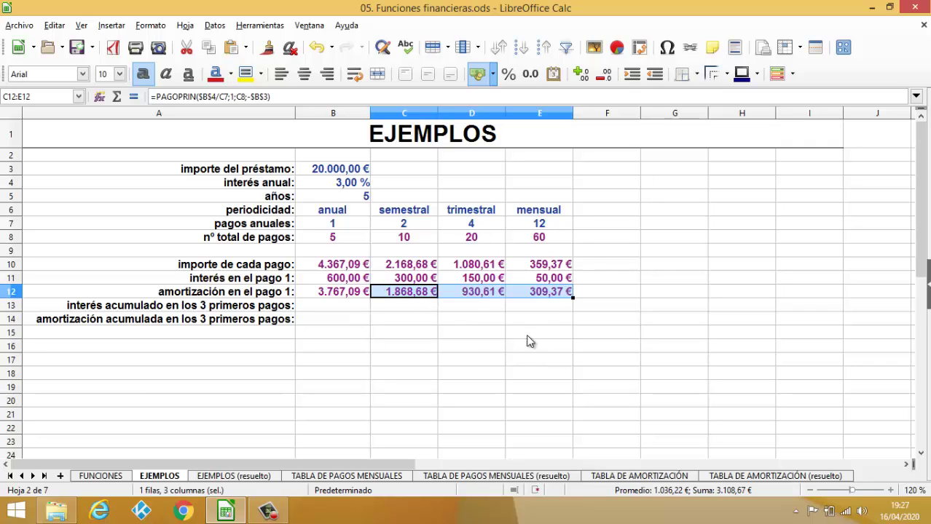
Step: Review the PAGOPRIN formulas in B12:E12 and the cells each one references
click(485, 293)
click(348, 293)
double_click(348, 293)
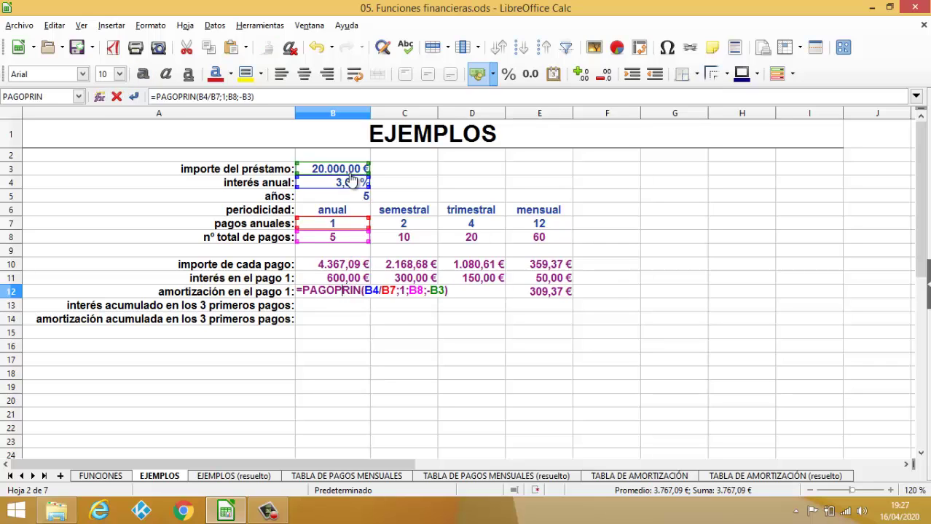
key(Escape)
double_click(419, 291)
key(Escape)
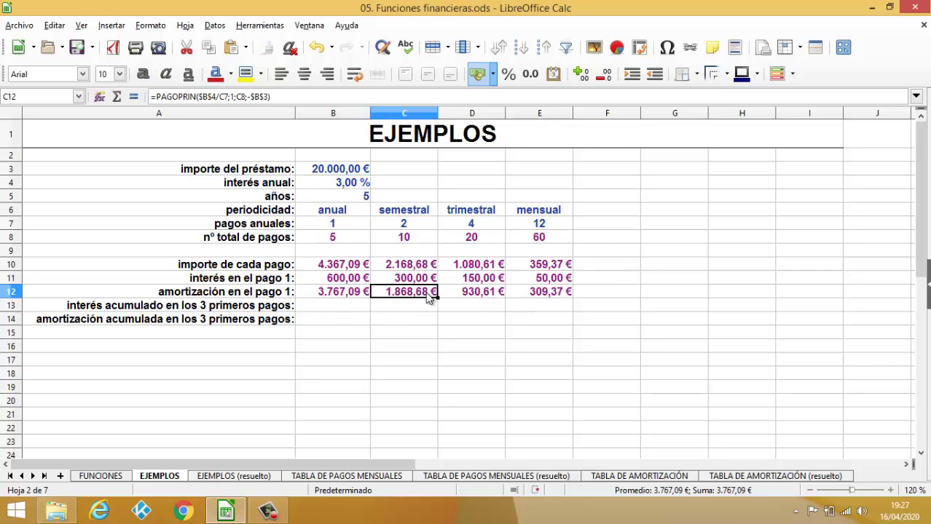
double_click(471, 292)
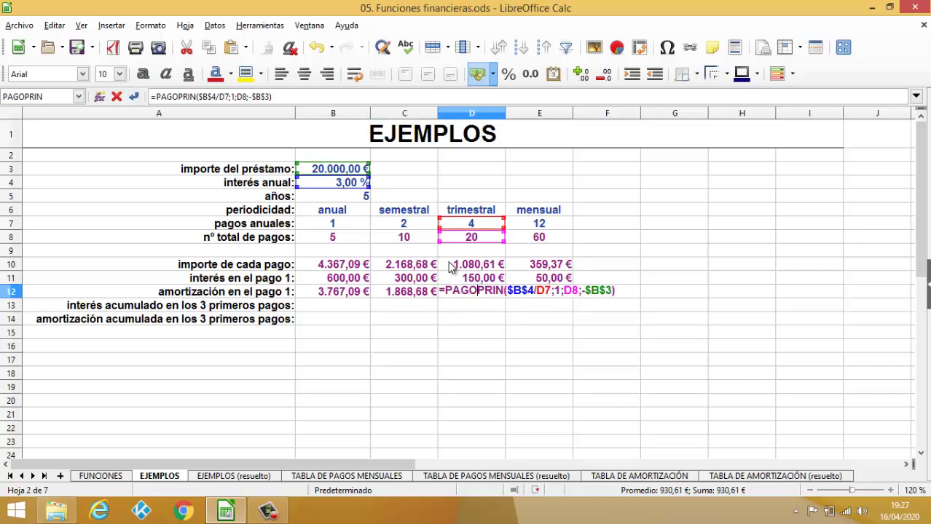
key(Escape)
click(538, 293)
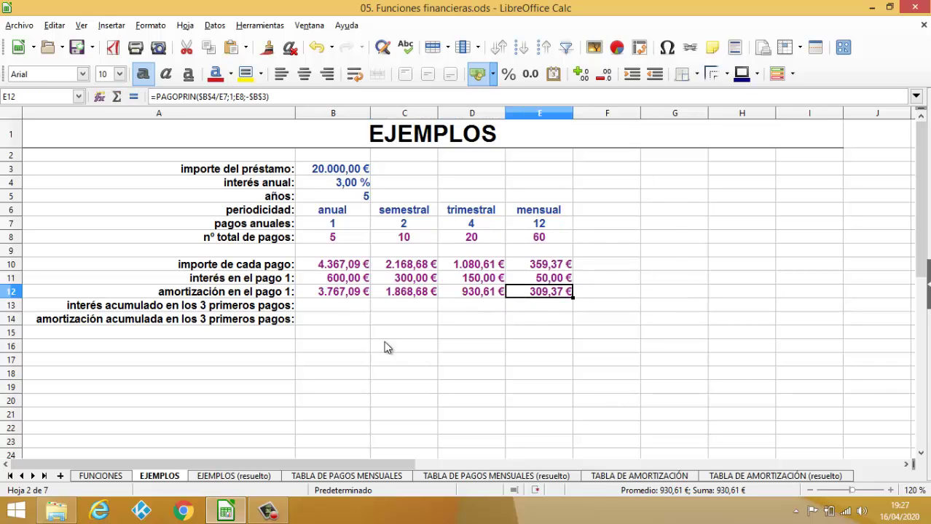
Step: Look up the accumulated interest function PAGO.INT.ENTRE on the FUNCIONES sheet and return to cell B13 of EJEMPLOS
click(322, 309)
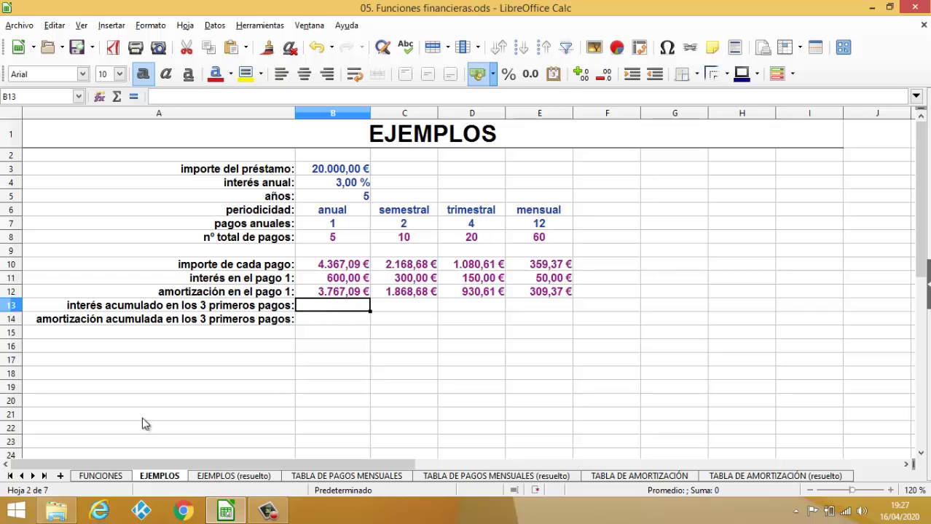
click(100, 478)
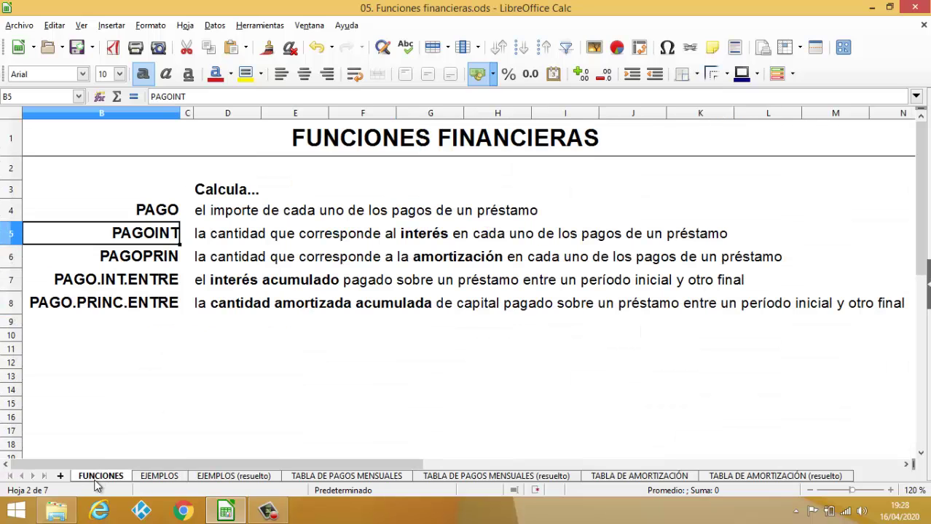
click(140, 282)
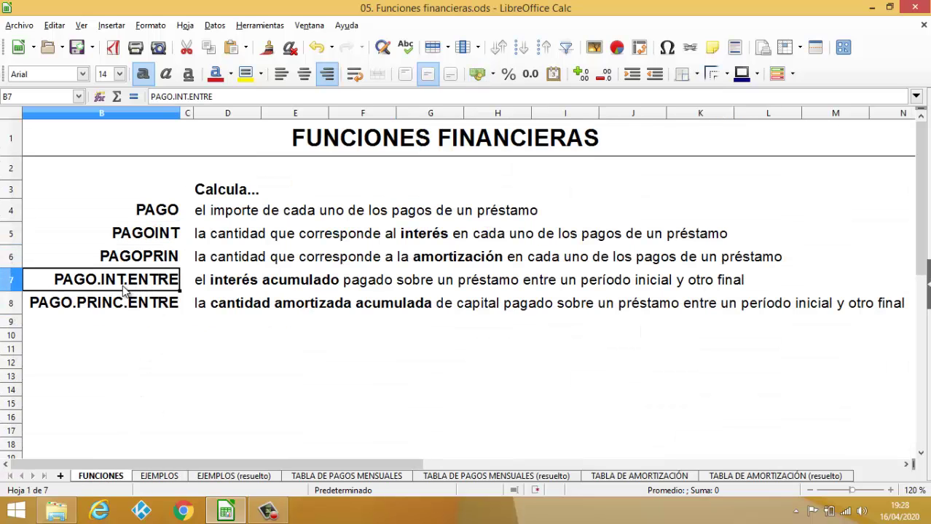
click(158, 476)
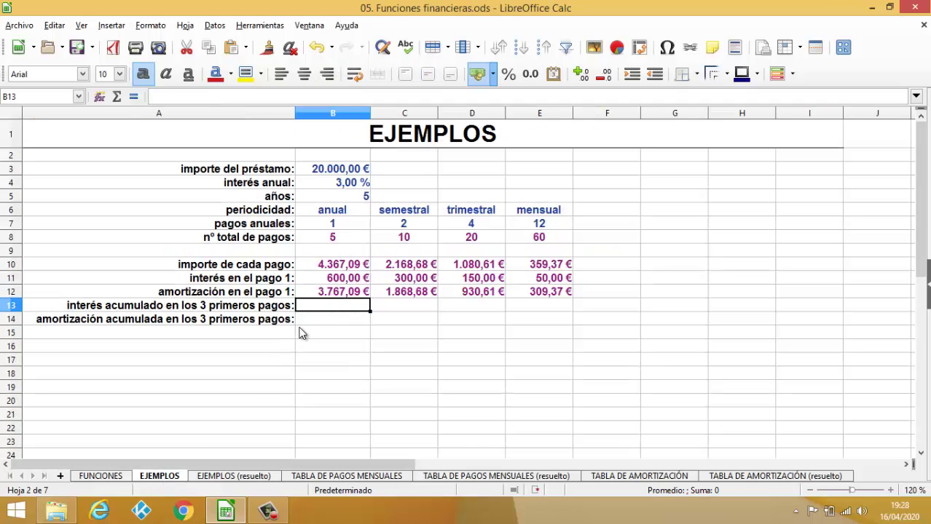
Step: Start a PAGO.INT.ENTRE formula in B13 and open it in the function wizard
text(=)
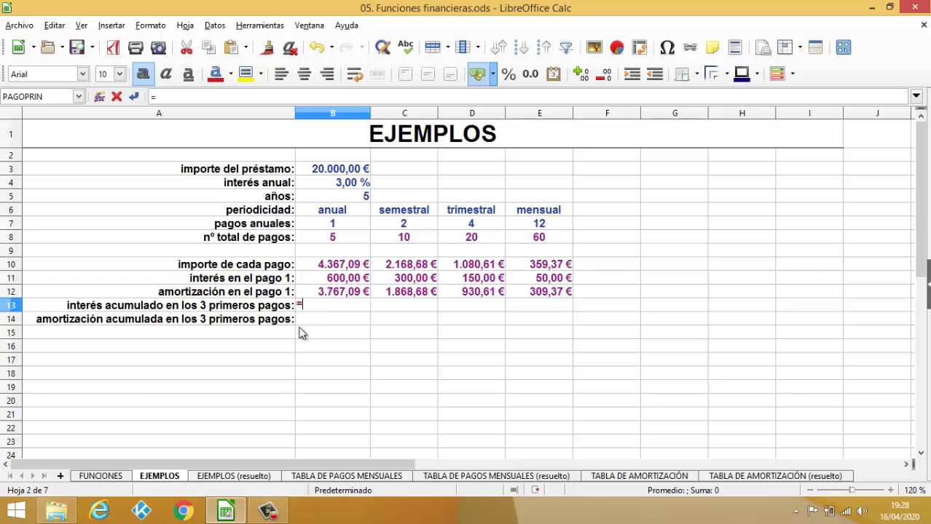
text(PAGO)
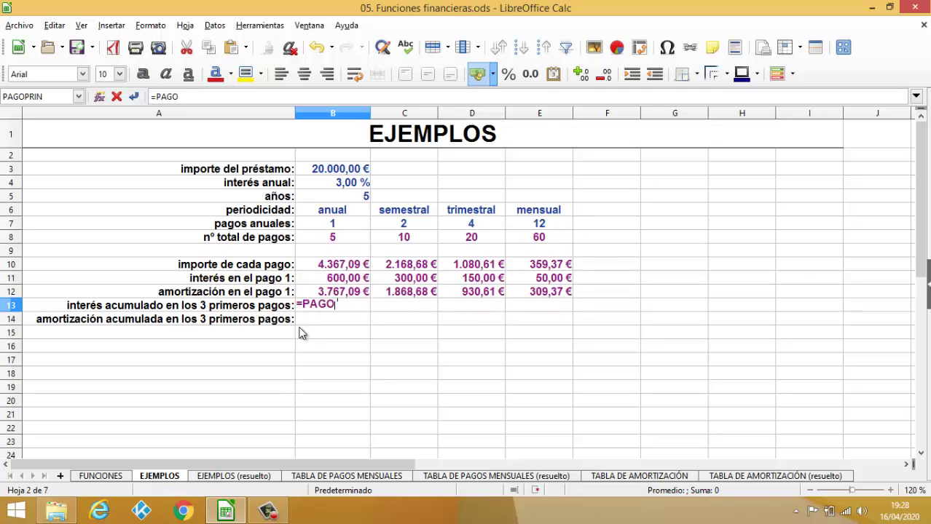
text(.INT)
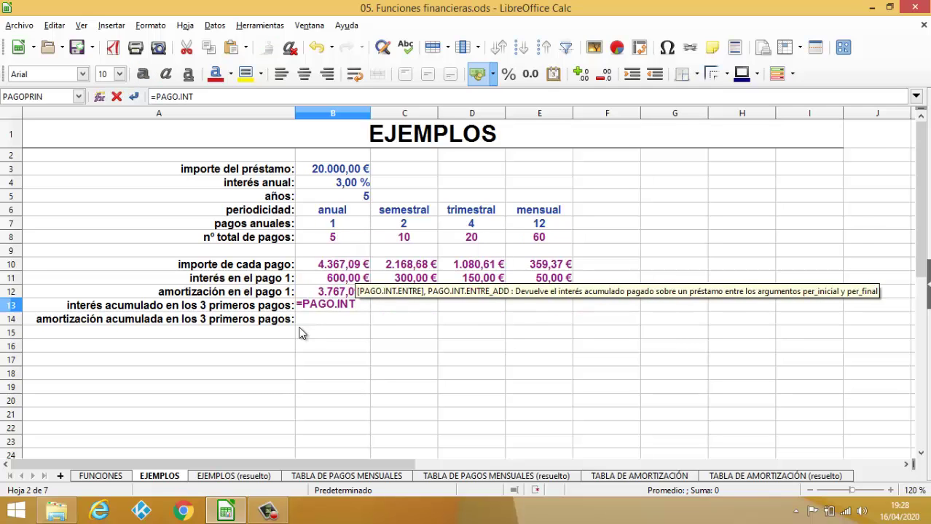
text(.)
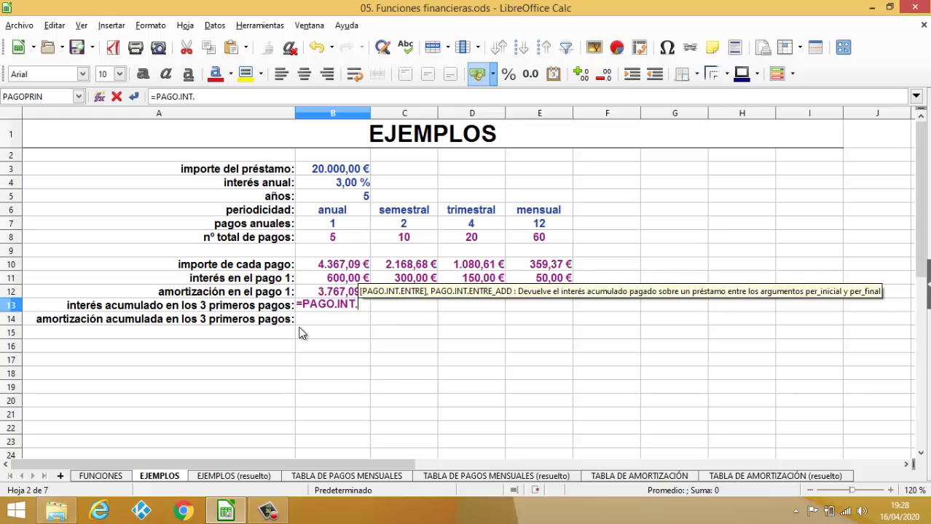
text(ENTRE)
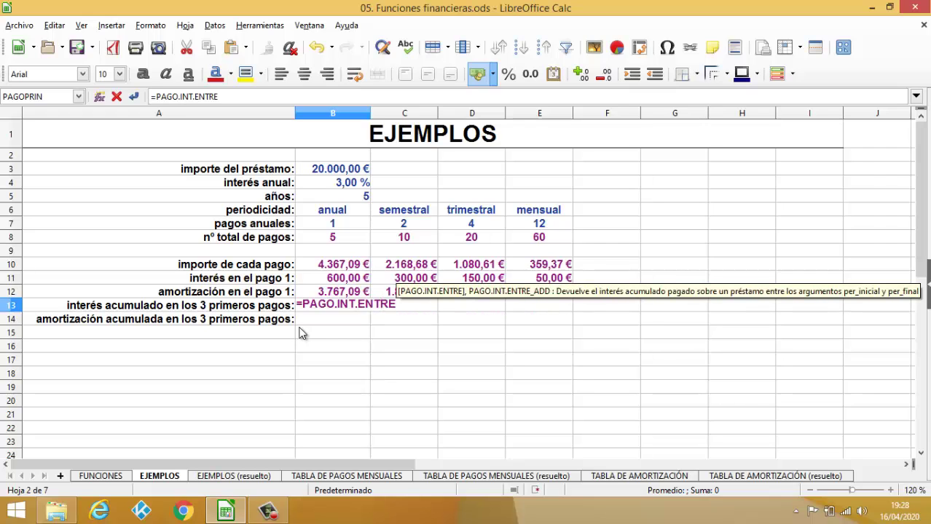
text(()
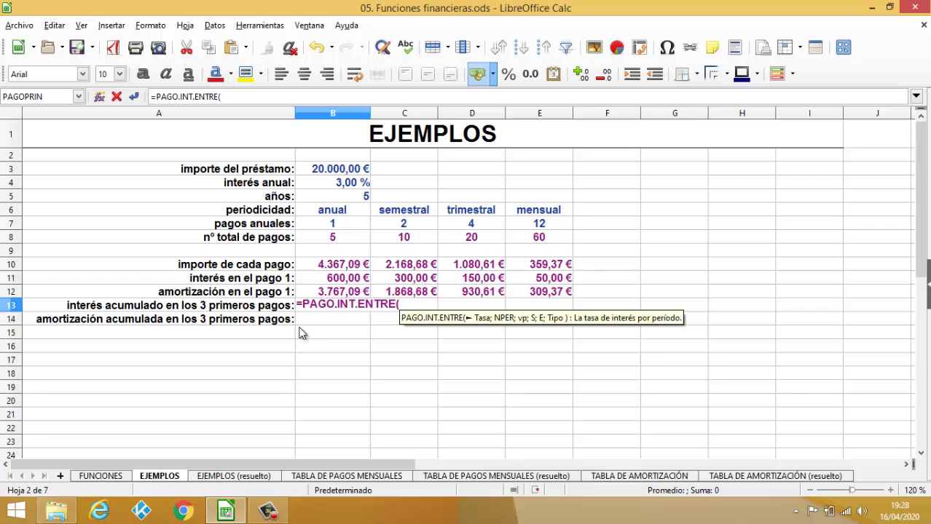
click(97, 96)
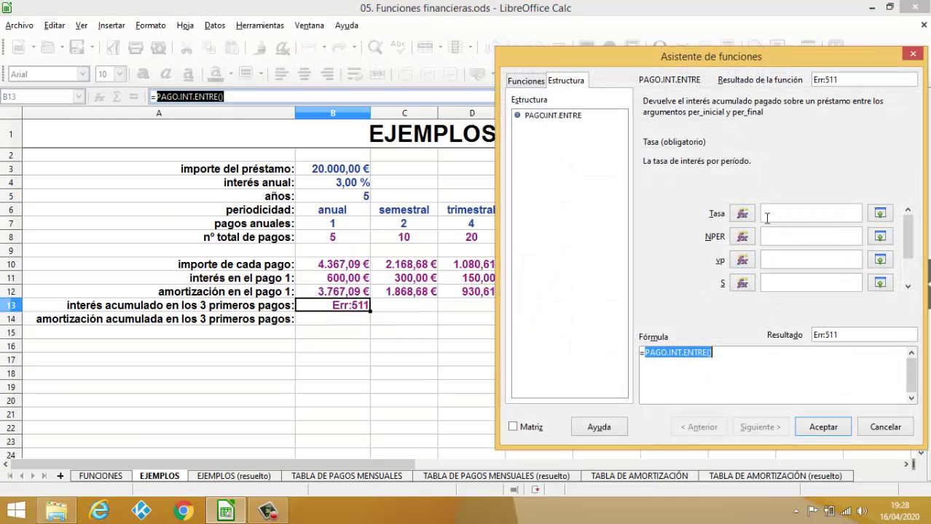
Step: Set the Tasa argument of the B13 formula to B4/B7
click(767, 214)
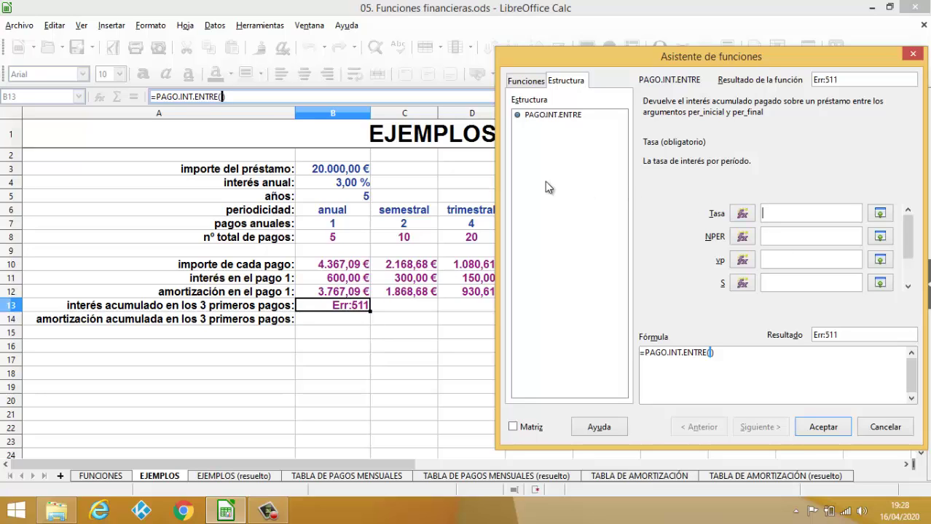
click(357, 187)
click(789, 217)
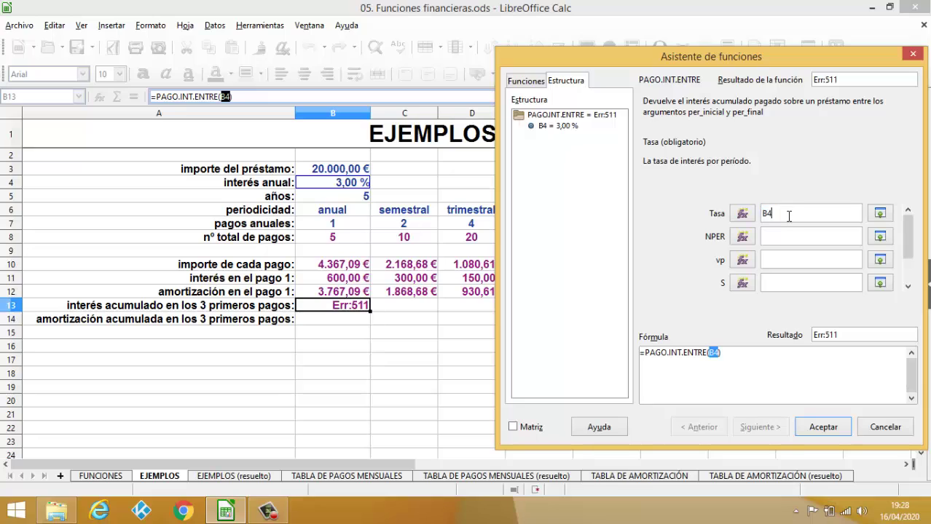
text(/)
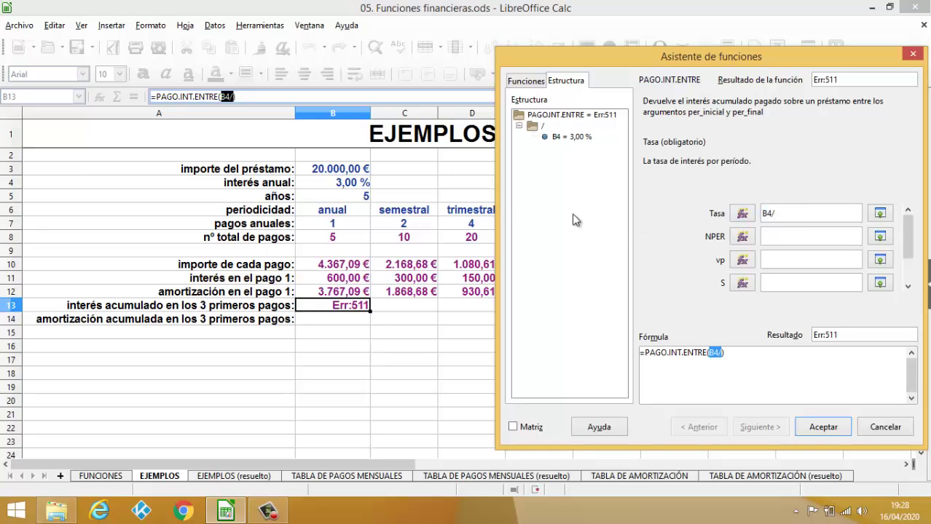
click(348, 230)
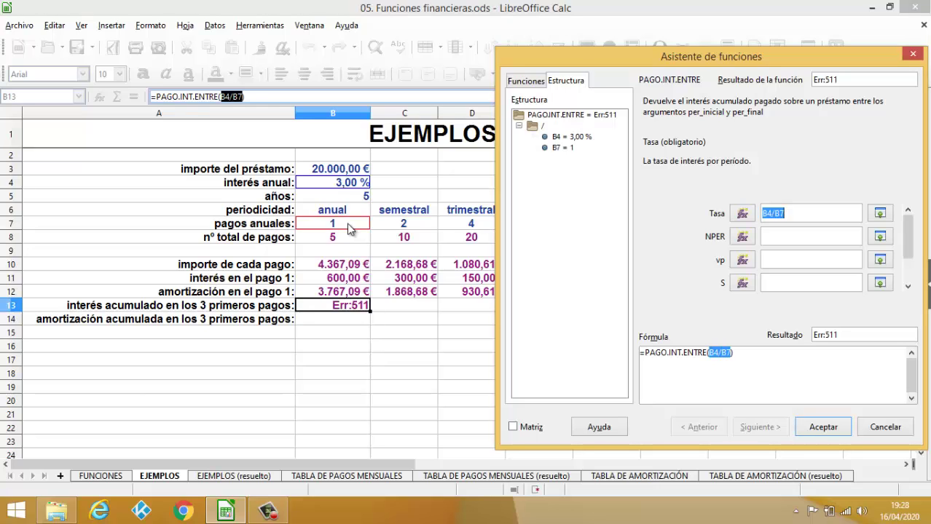
Step: Set the NPER argument to B8 and the vp argument to -B3 for the B13 formula
click(779, 239)
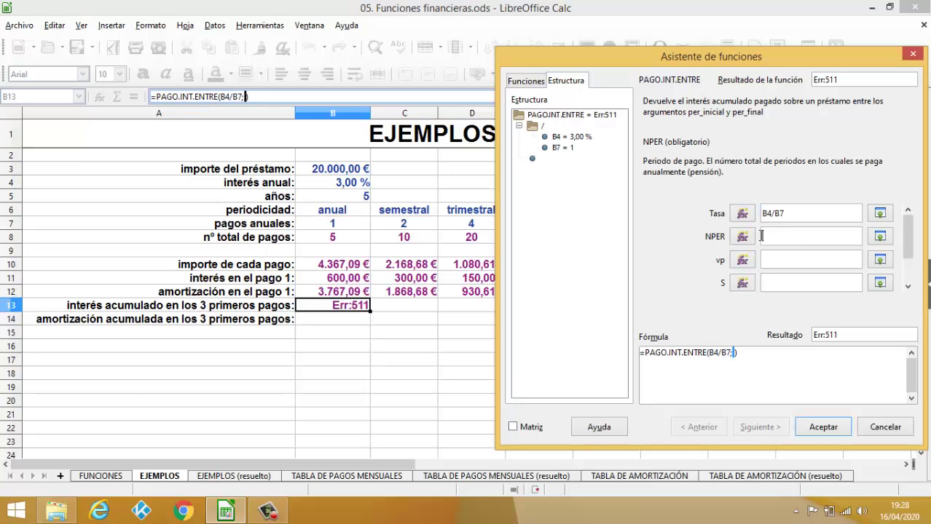
click(335, 241)
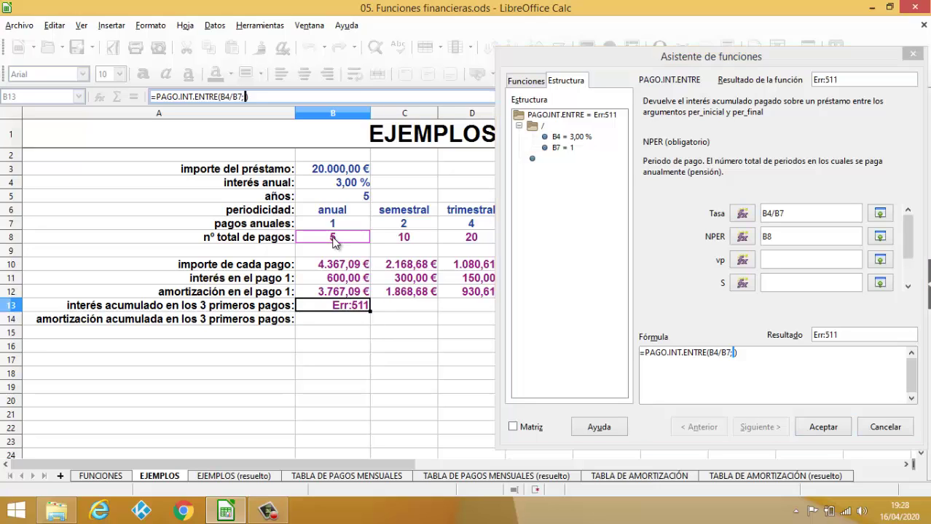
click(777, 260)
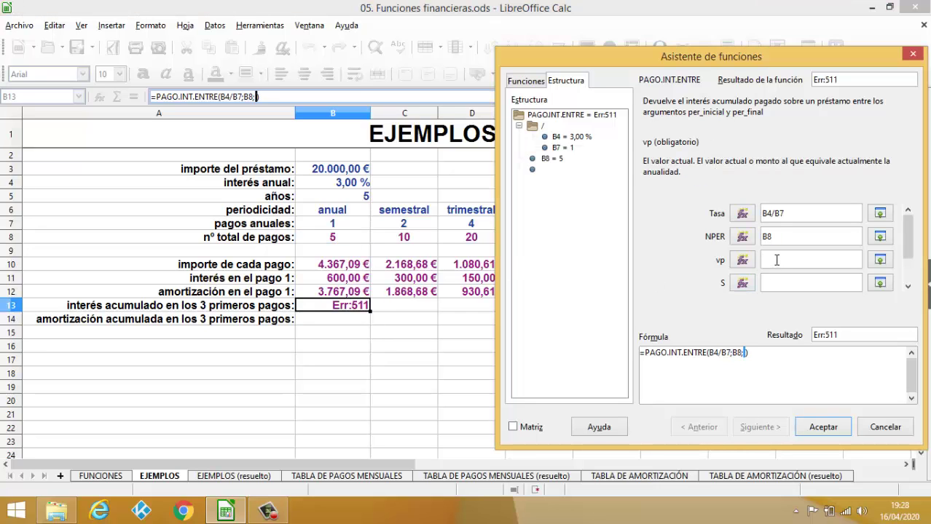
click(342, 172)
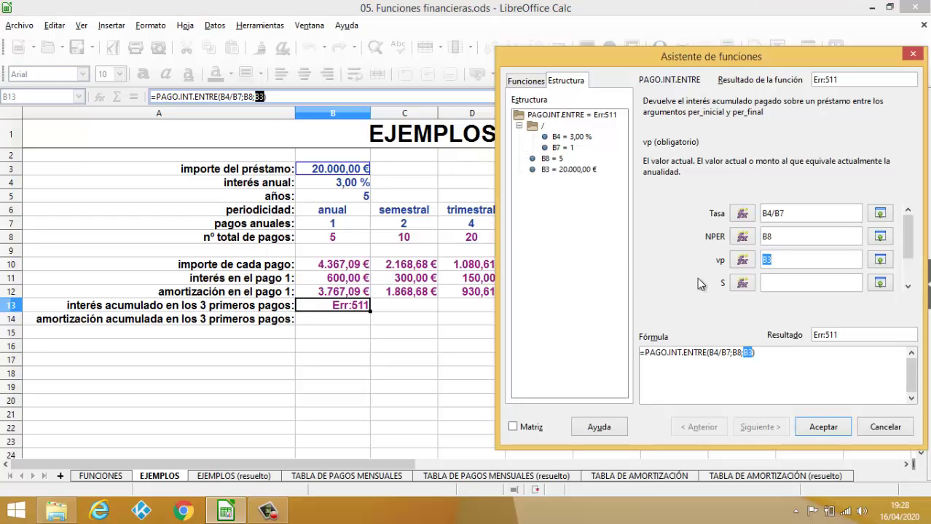
click(764, 260)
text(-)
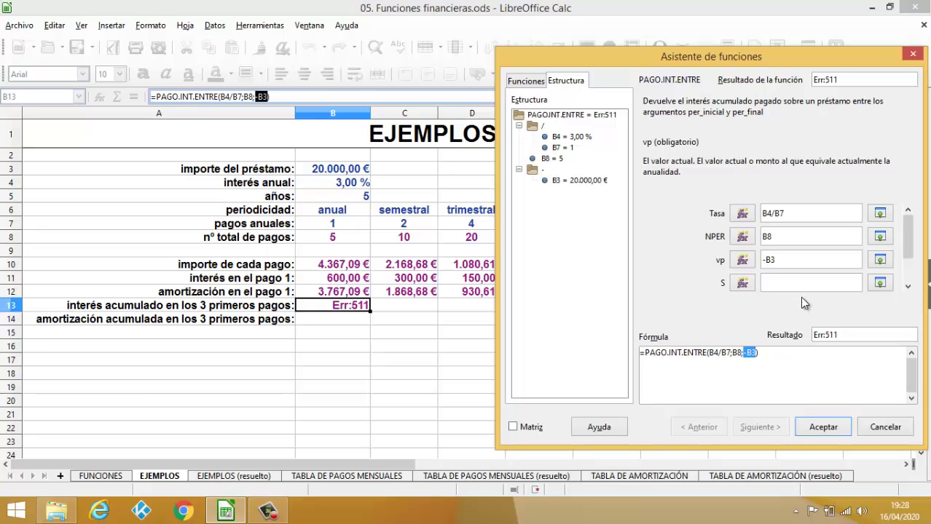
Step: Set the initial period S to 1, the final period E to 3 and Tipo to 0 for the B13 formula
click(788, 285)
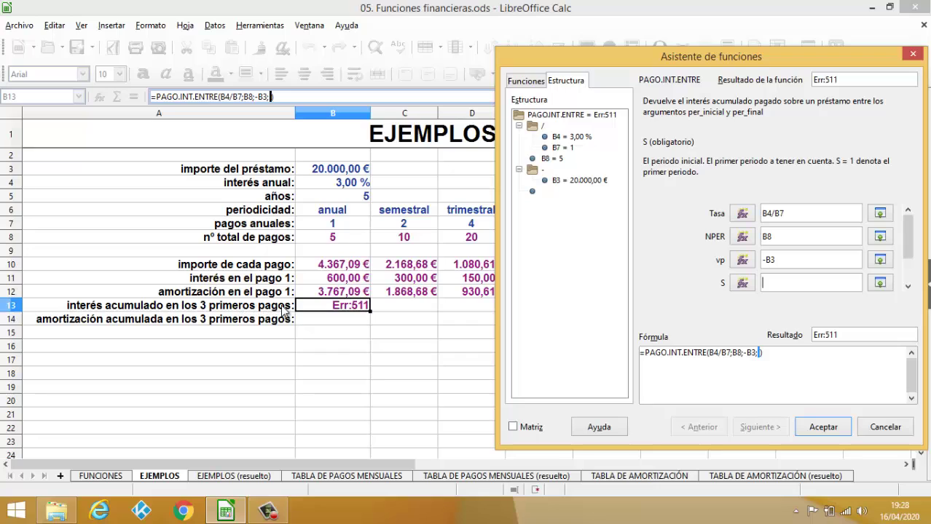
text(1)
click(907, 287)
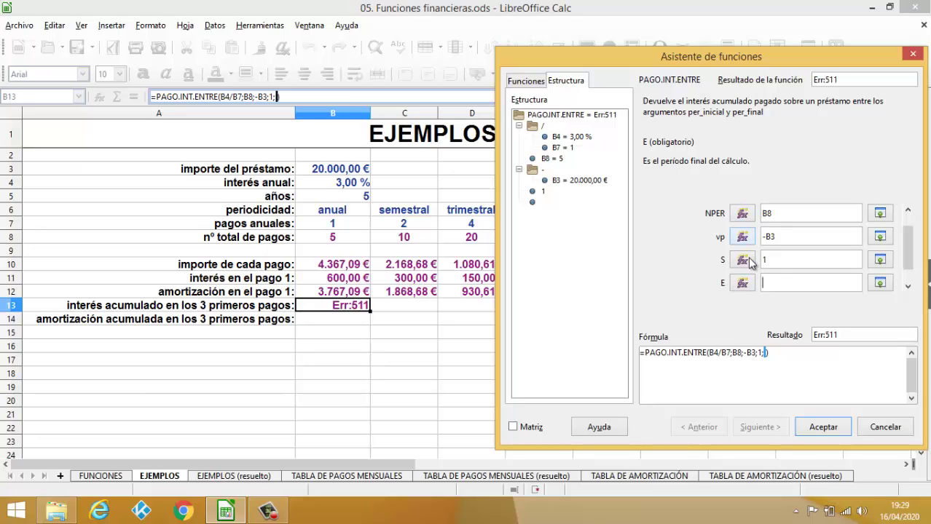
text(3)
click(909, 288)
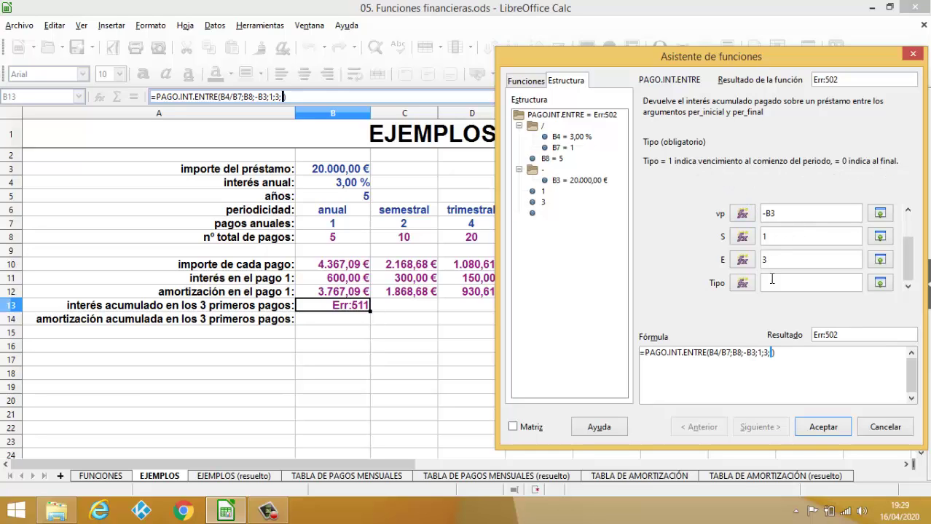
text(0)
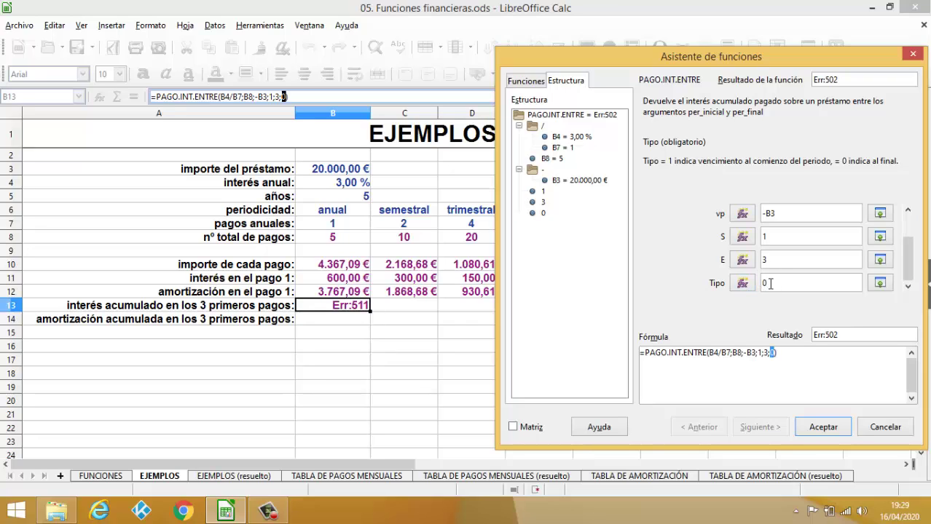
Step: Enter the PAGO.INT.ENTRE formula in B13 and correct its vp argument to B3 in the function wizard
drag(908, 268, 908, 242)
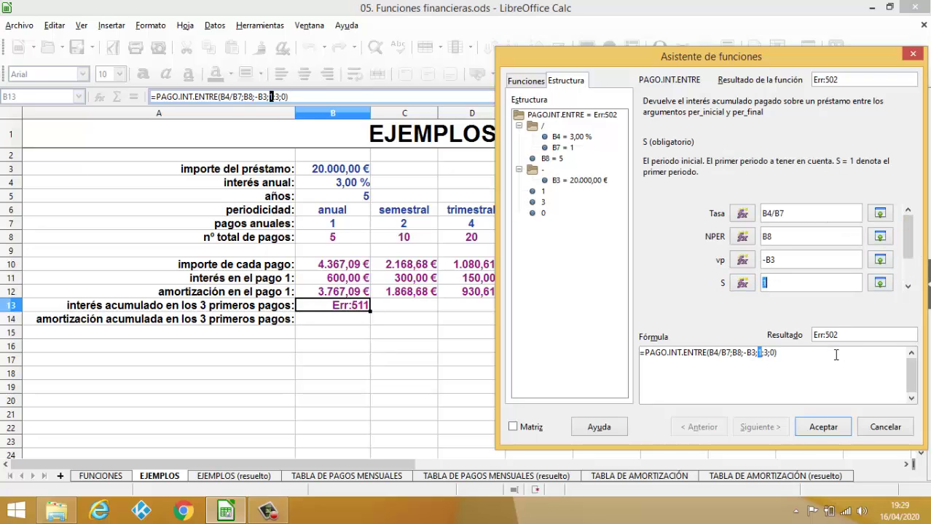
click(822, 427)
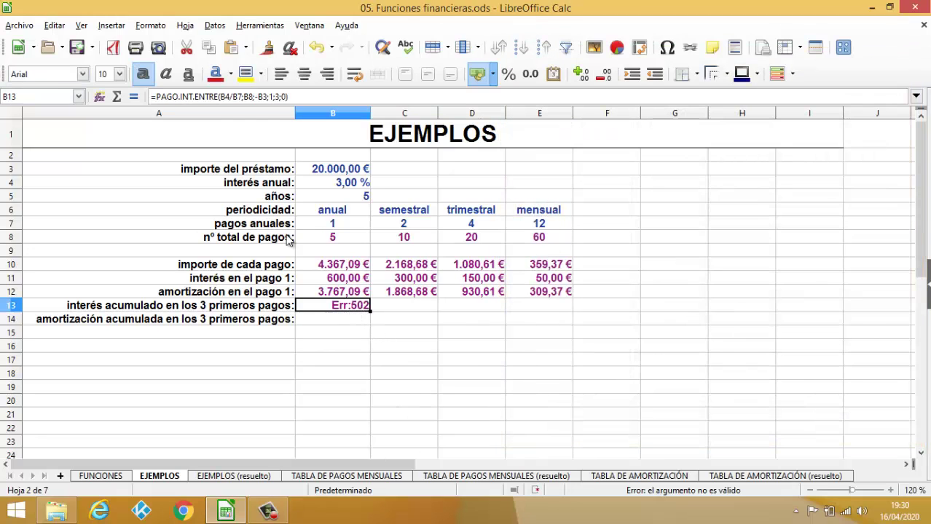
click(99, 96)
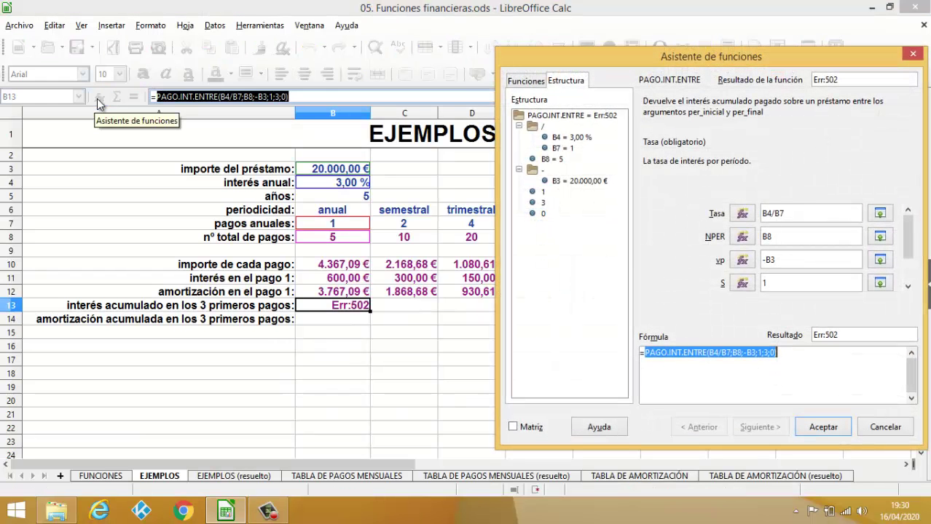
click(768, 259)
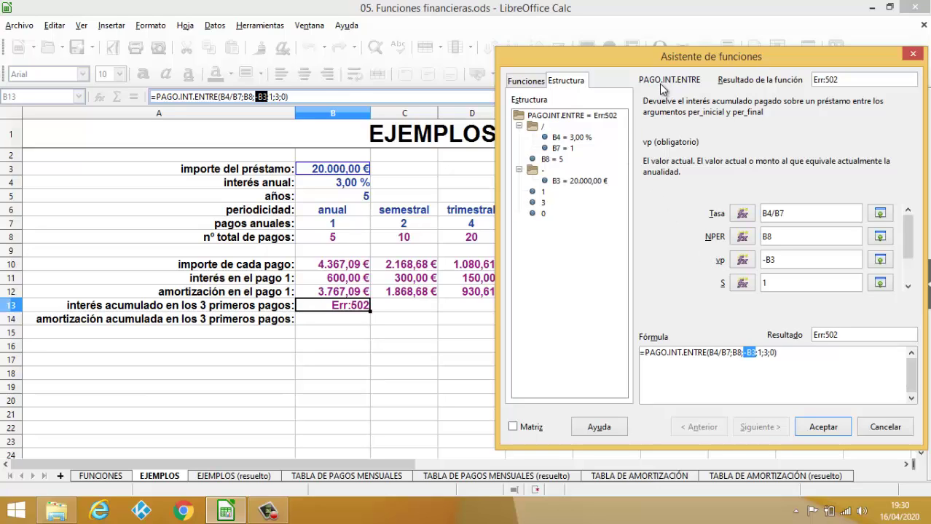
drag(776, 260, 763, 260)
click(783, 257)
key(BackSpace)
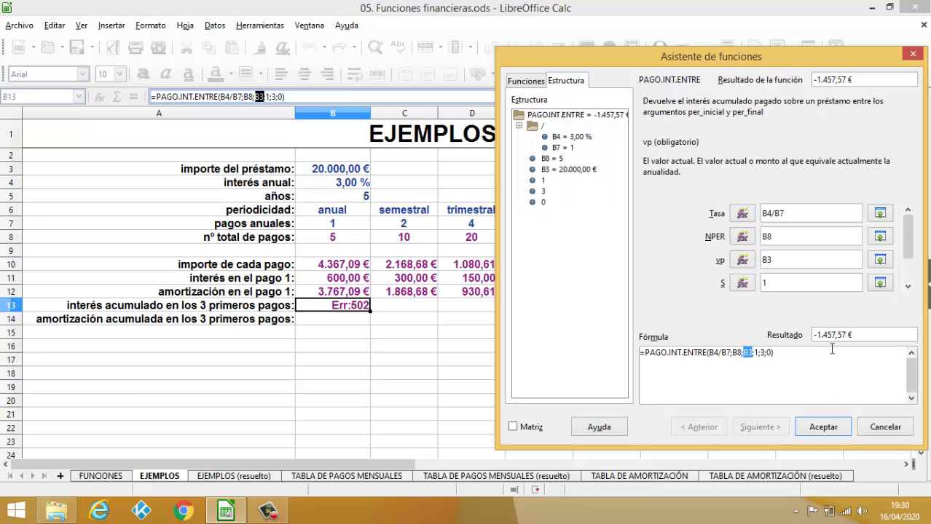
click(822, 427)
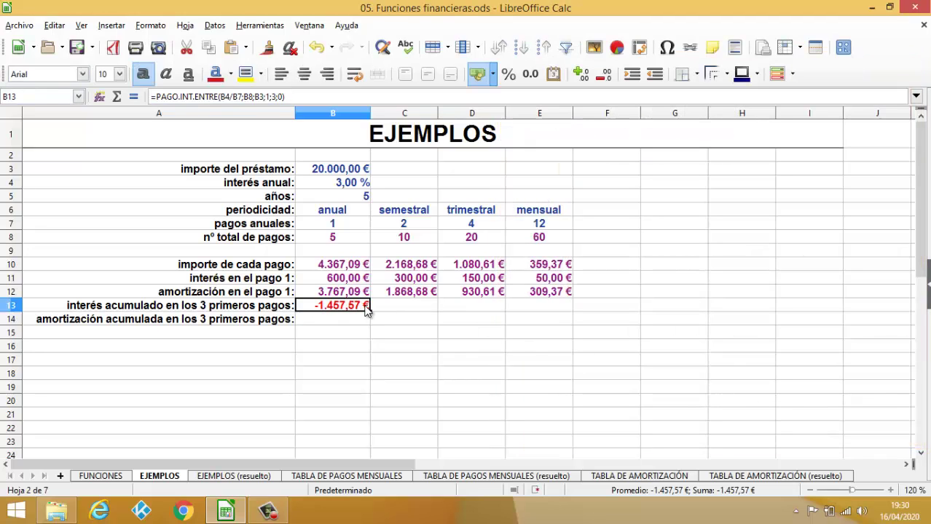
Step: Try a minus sign in front of PAGO.INT.ENTRE in B13, and undo that change
click(157, 96)
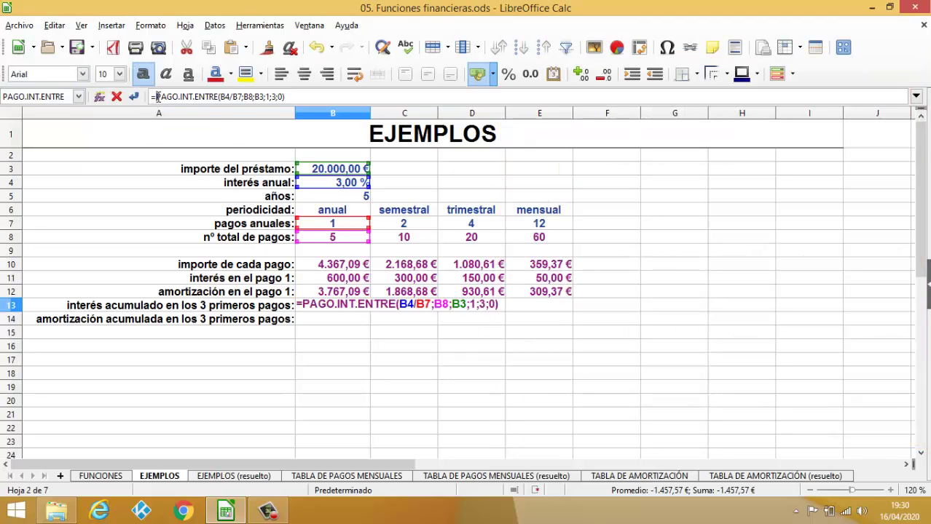
text(-)
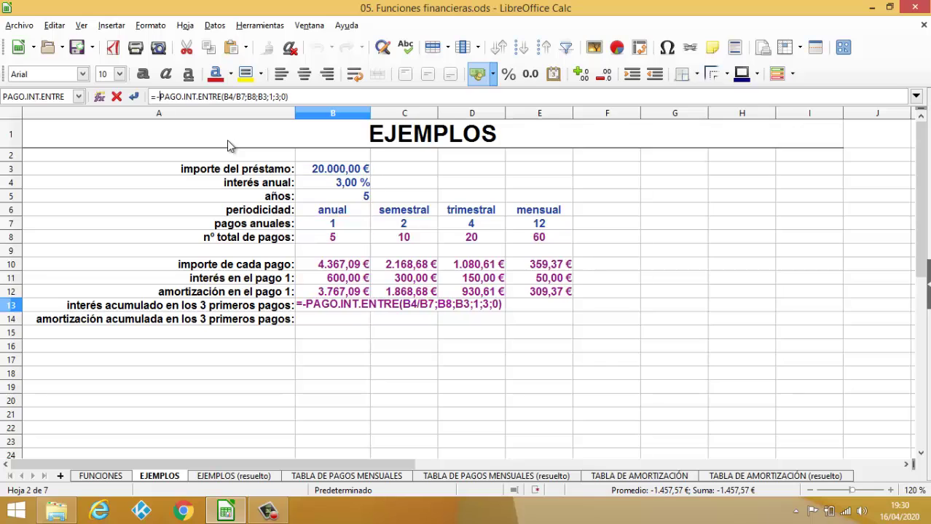
key(Return)
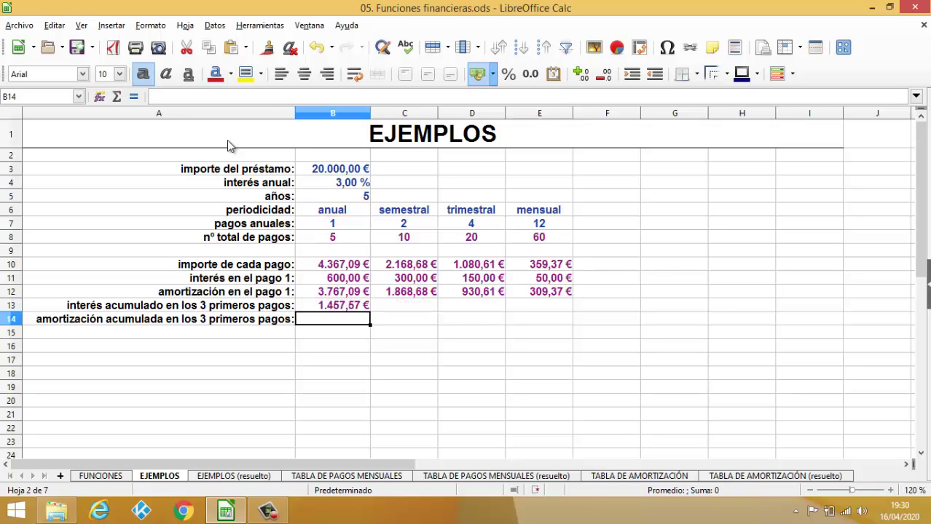
click(315, 49)
Step: Wrap the PAGO.INT.ENTRE formula in B13 in the ABS function
click(155, 96)
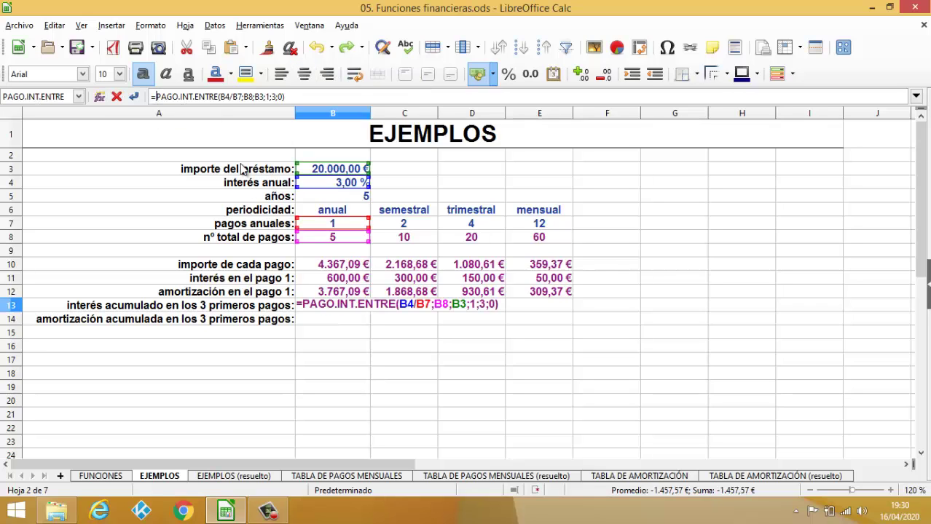
text(ABS)
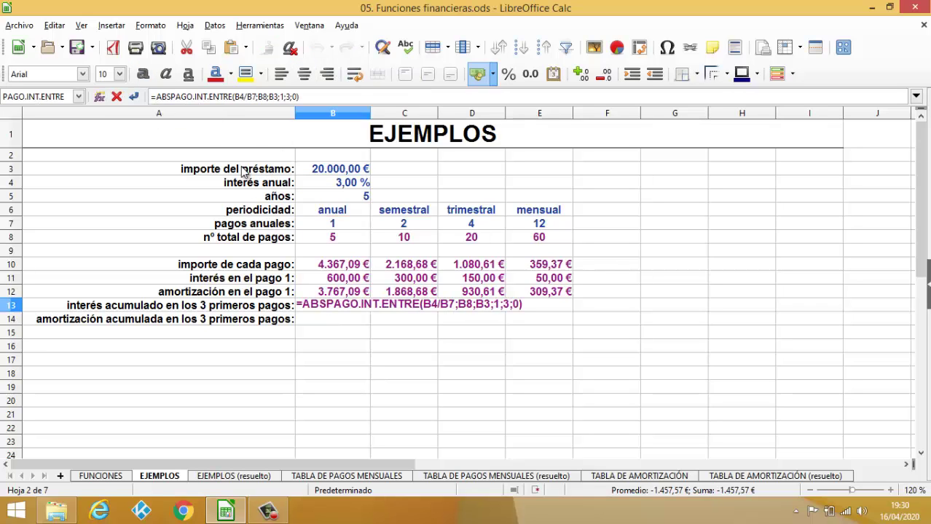
text(()
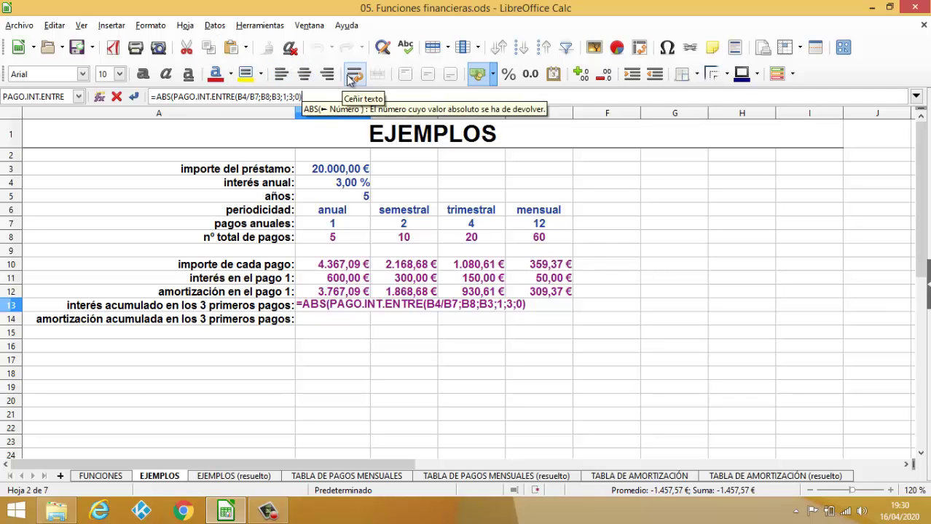
key(End)
text())
key(Return)
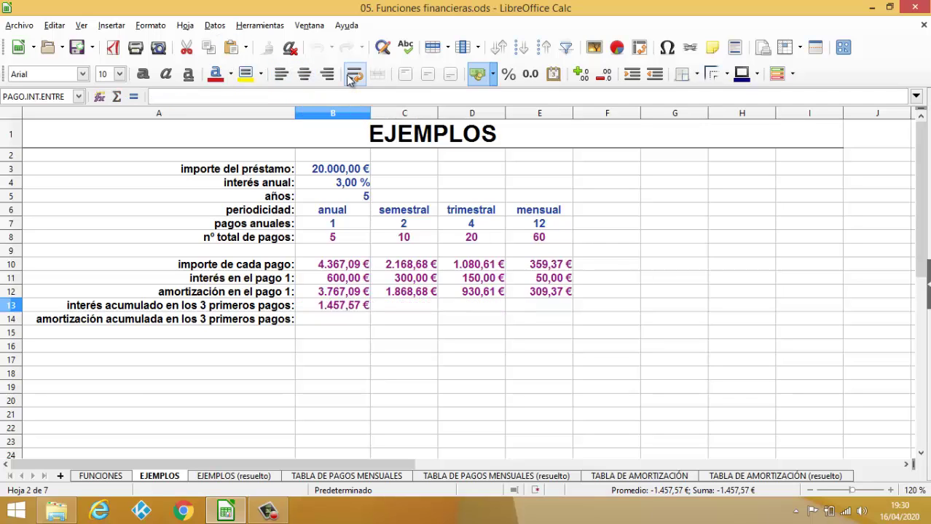
Step: Start a PAGO.INT.ENTRE formula in C13 with B4/C7 as the Tasa argument
click(399, 311)
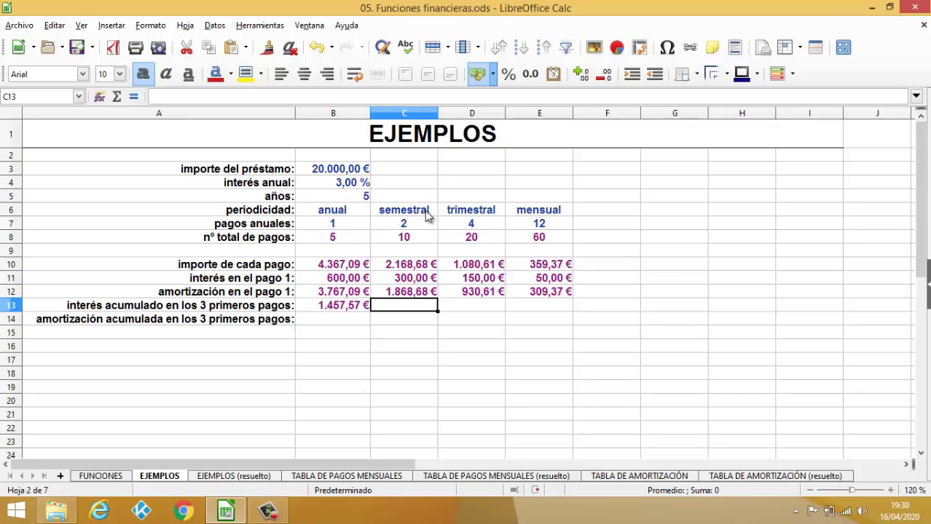
text(=)
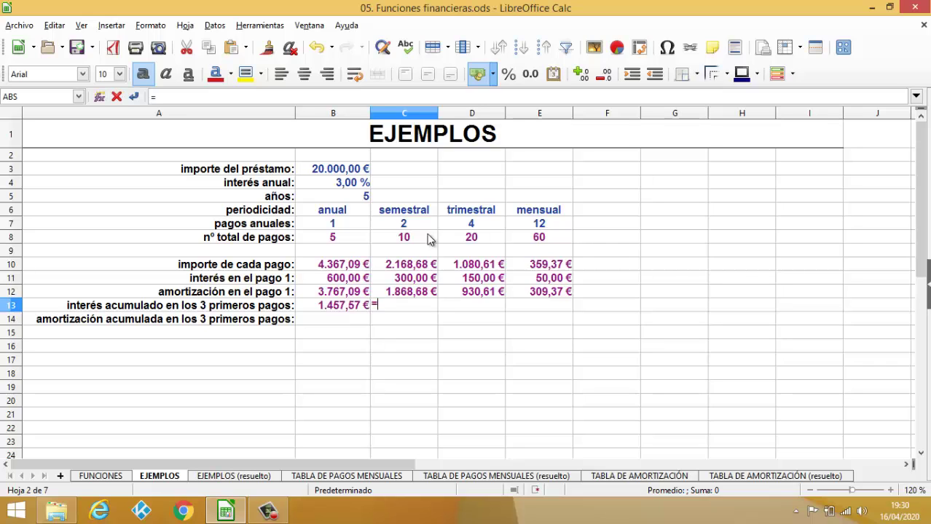
text(PAG)
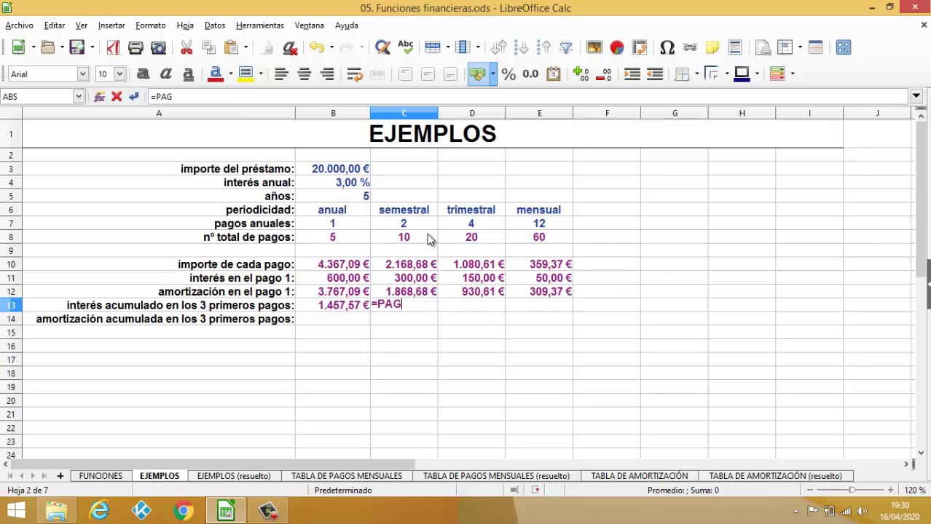
text(O.IN)
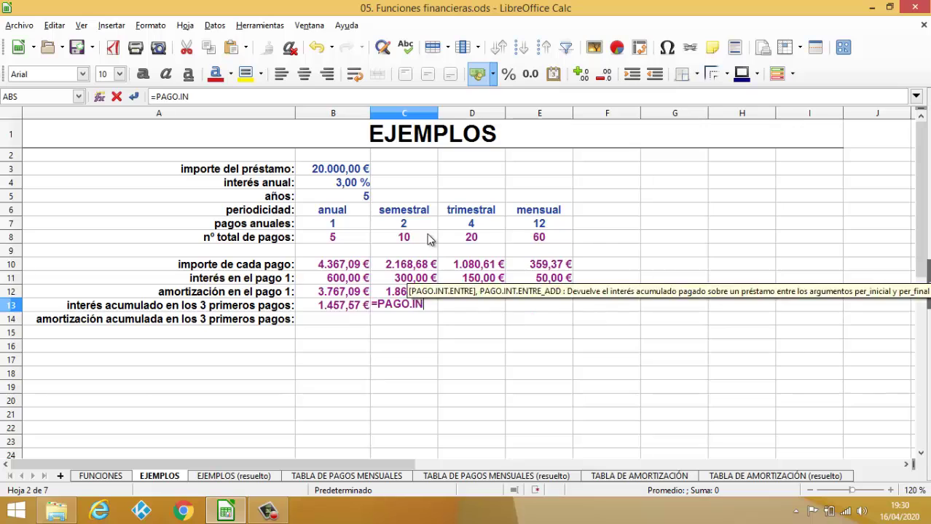
text(T.ENTR)
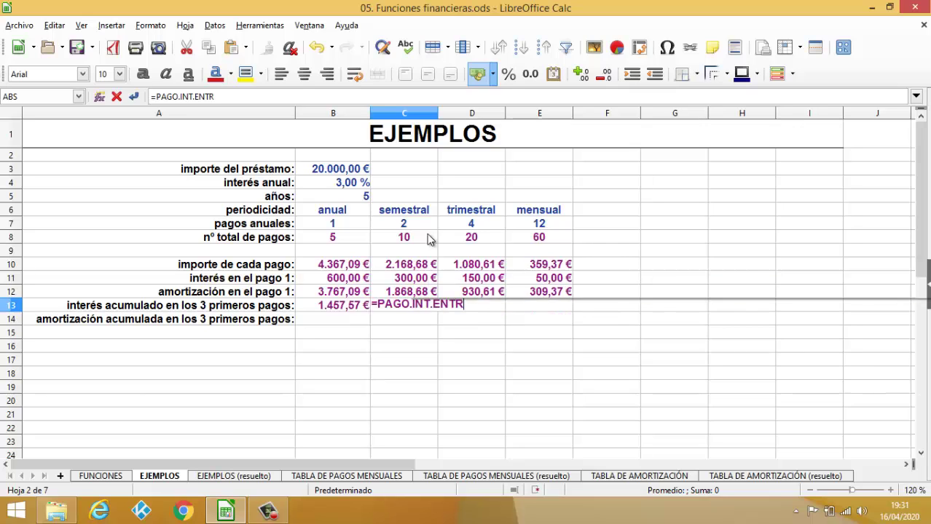
text(E()
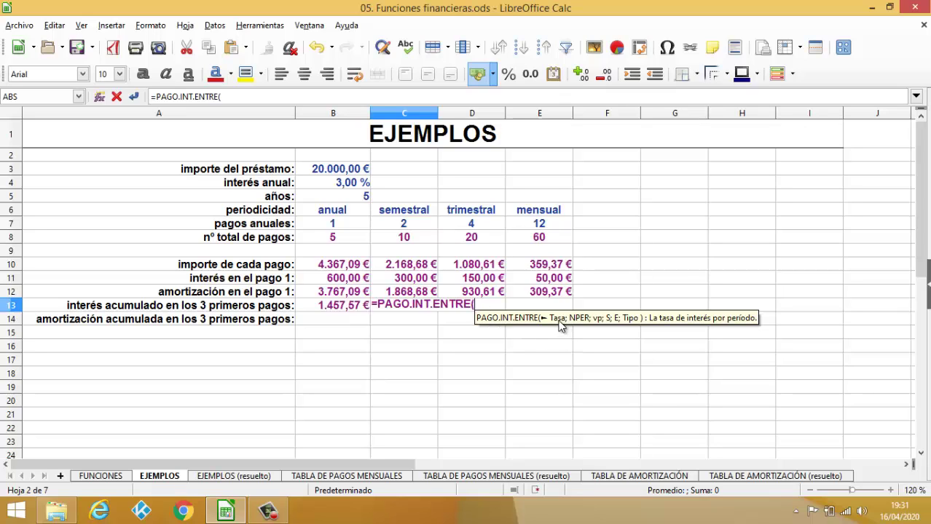
click(331, 189)
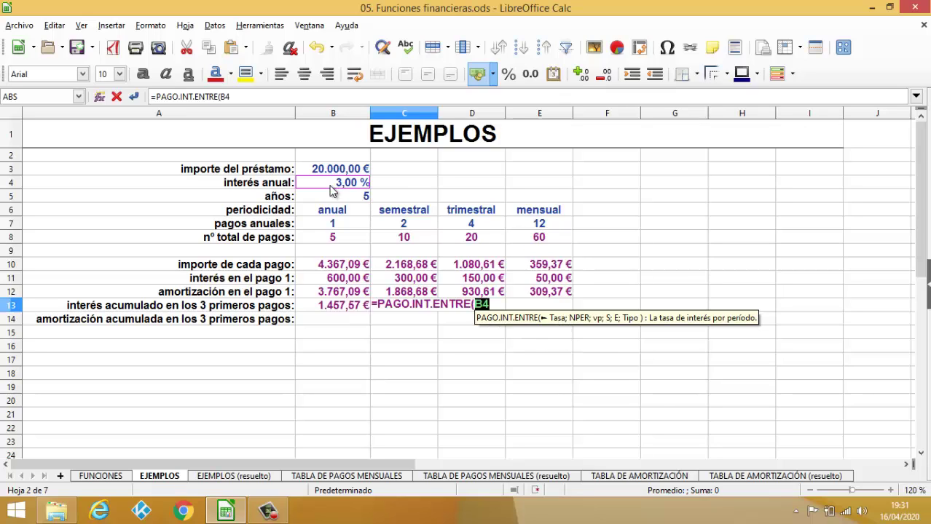
text(/)
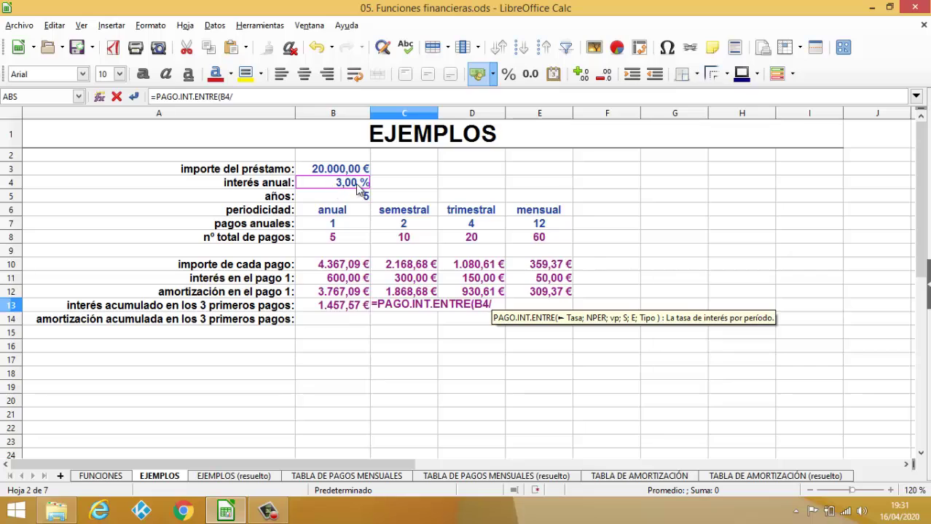
click(410, 228)
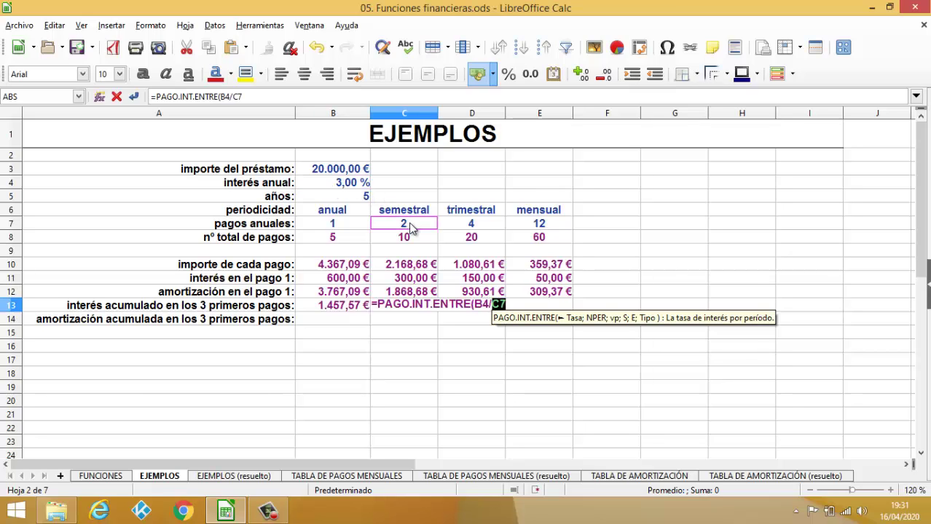
text(;)
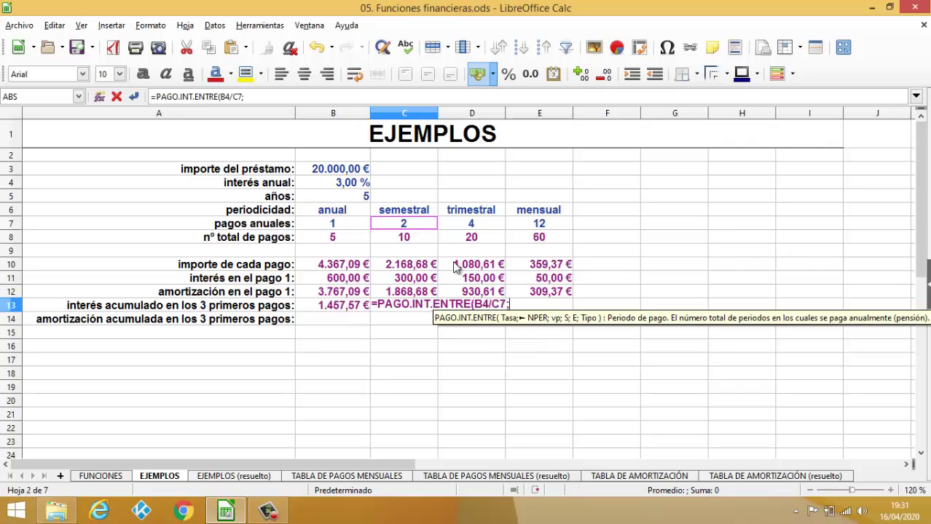
Step: Give the C13 formula C8 as the NPER argument and B3 as the vp argument
click(413, 239)
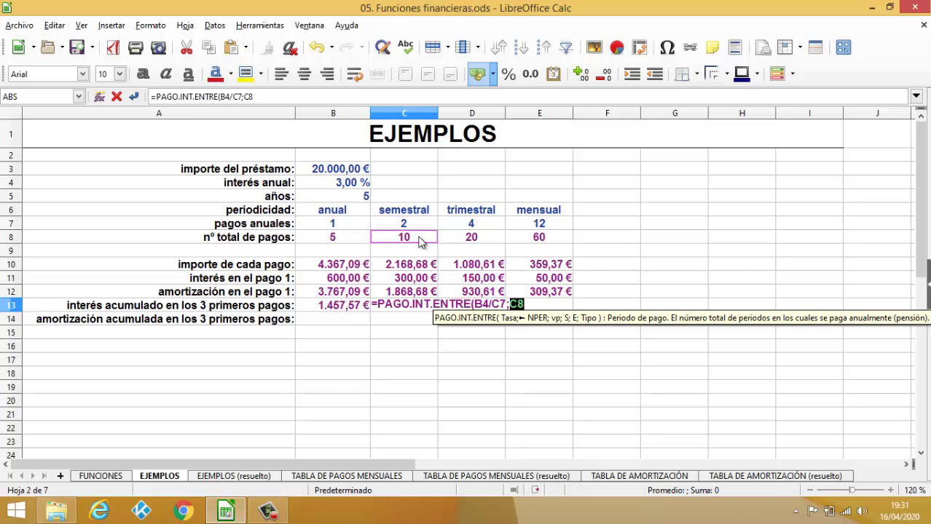
text(;)
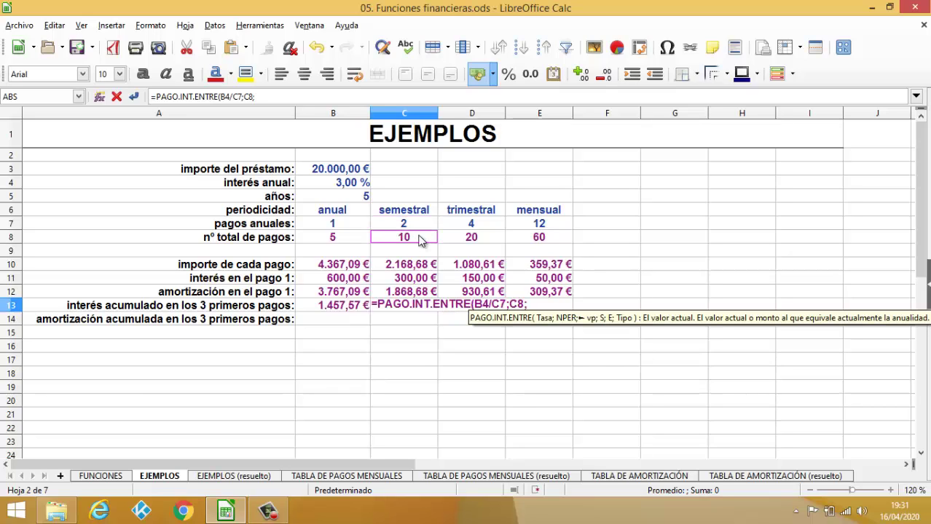
click(330, 173)
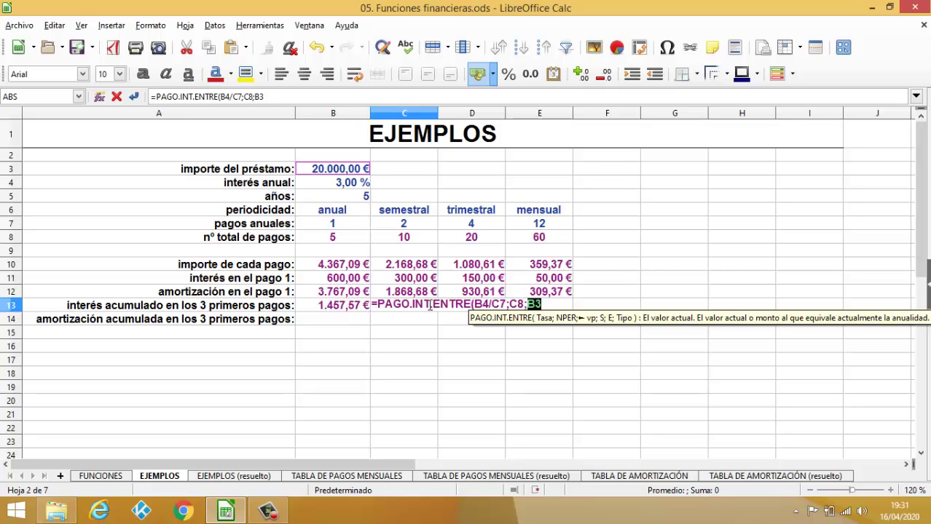
text(;)
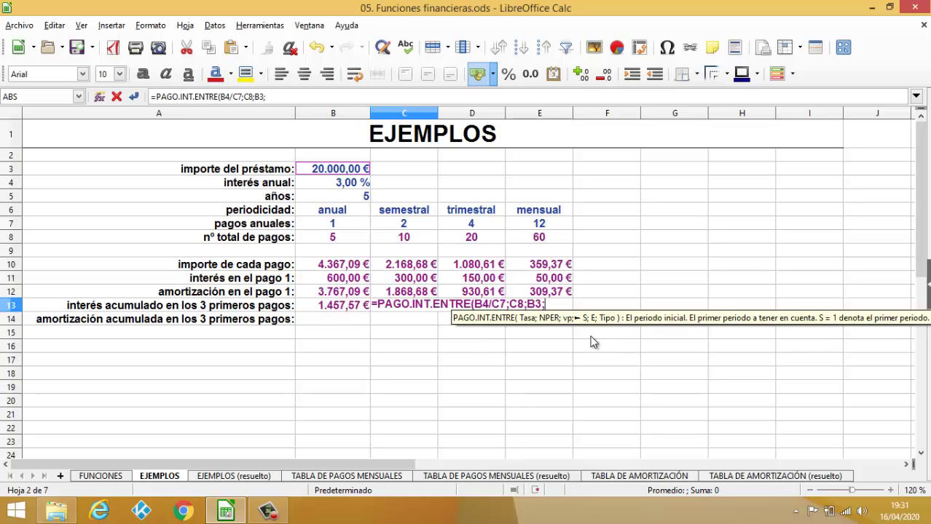
Step: Complete the C13 formula with initial period 1, final period 3 and Tipo 0, and enter it
text(1)
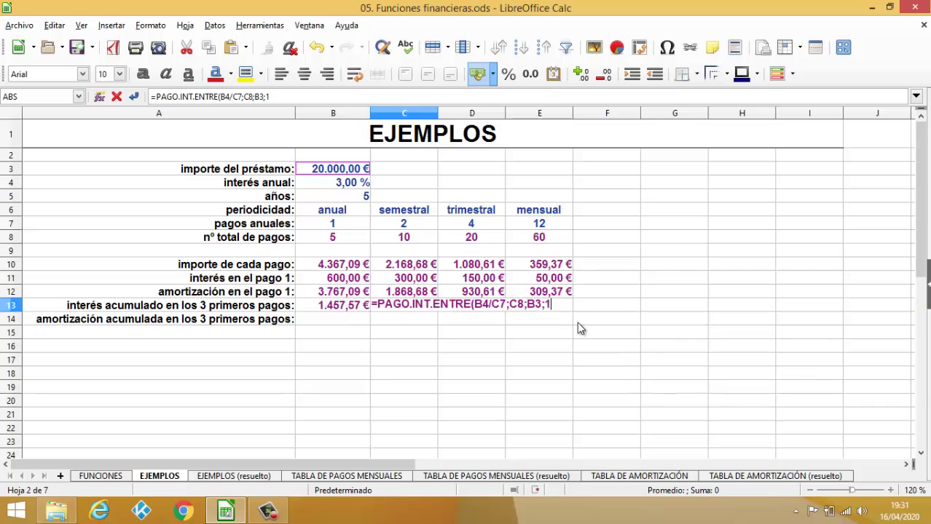
text(;)
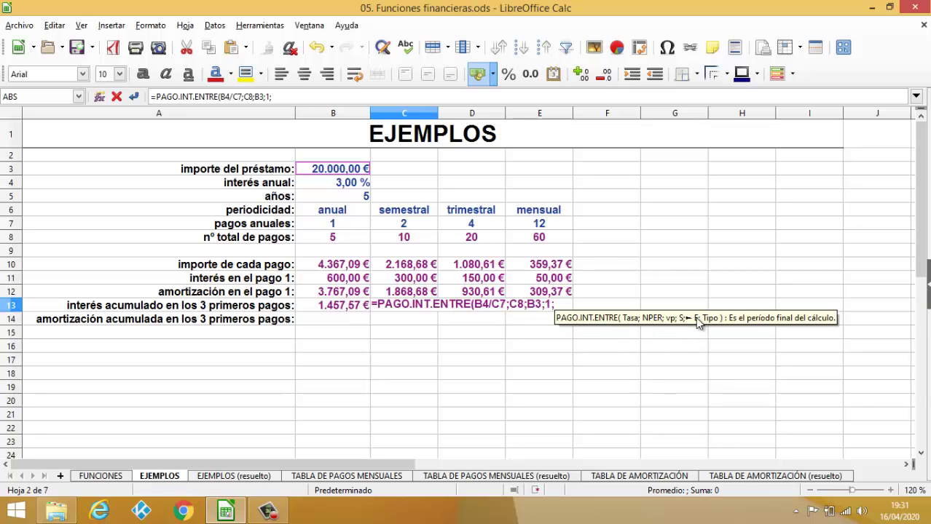
text(3)
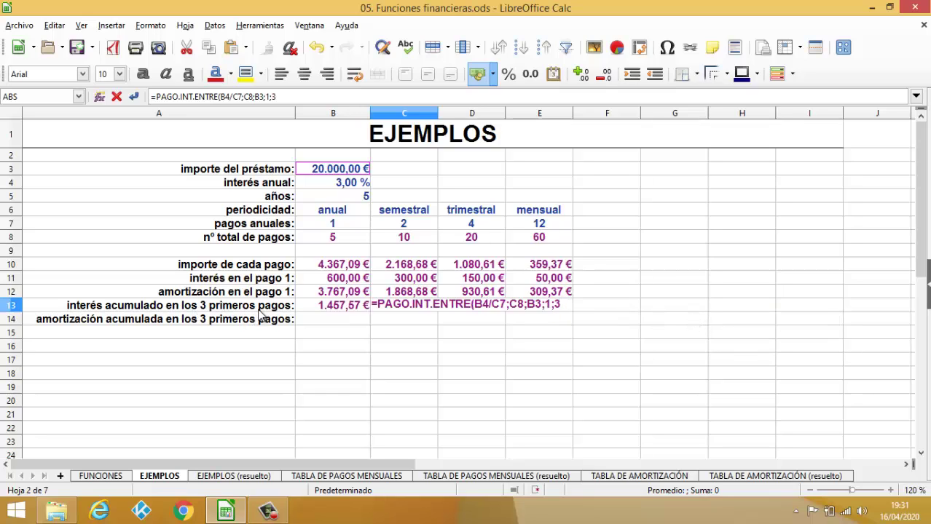
text(;)
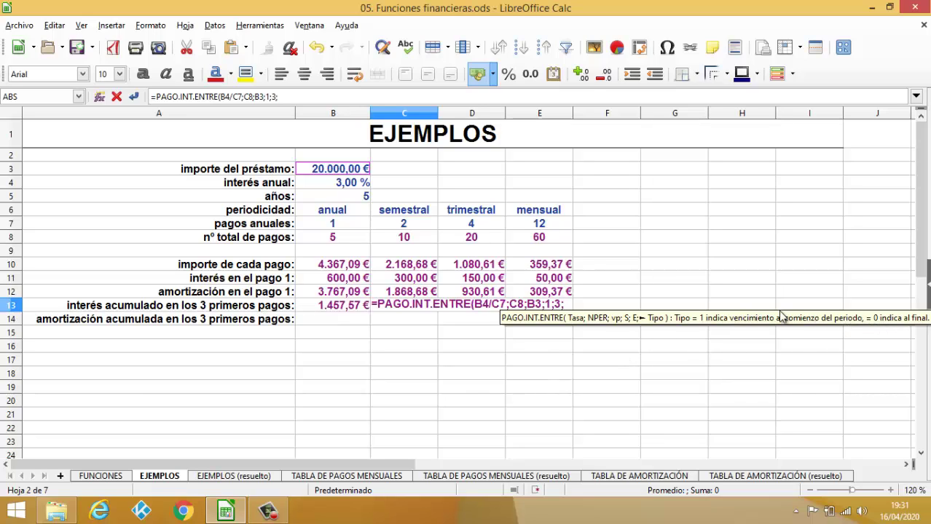
text(0)
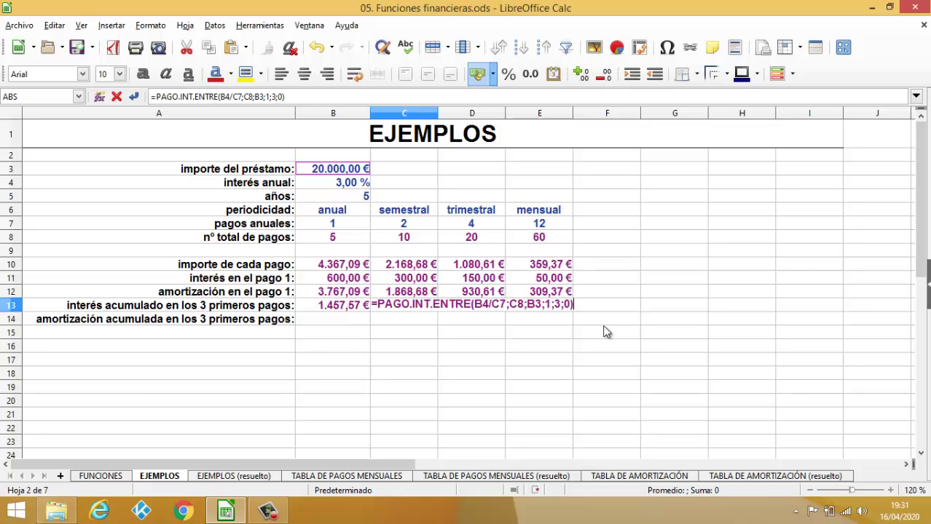
text())
key(Return)
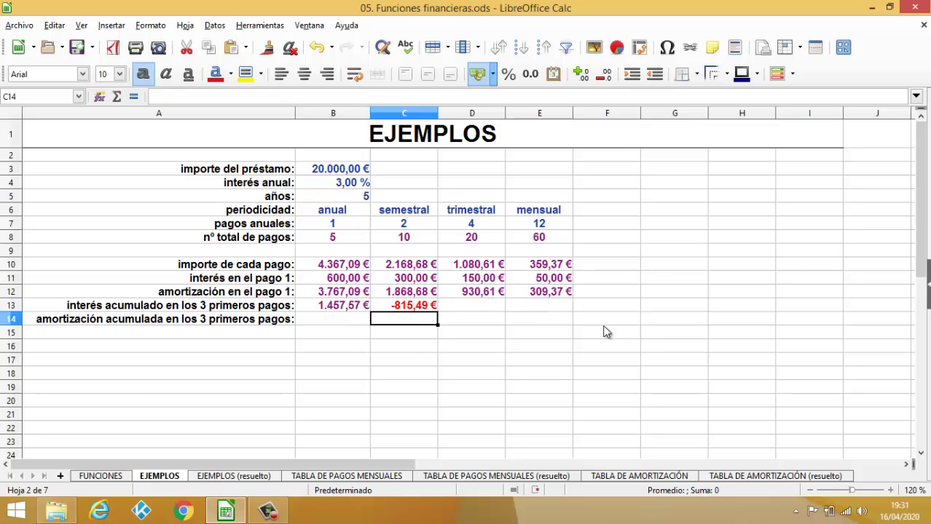
Step: Wrap the PAGO.INT.ENTRE formula in C13 in the ABS function
click(415, 306)
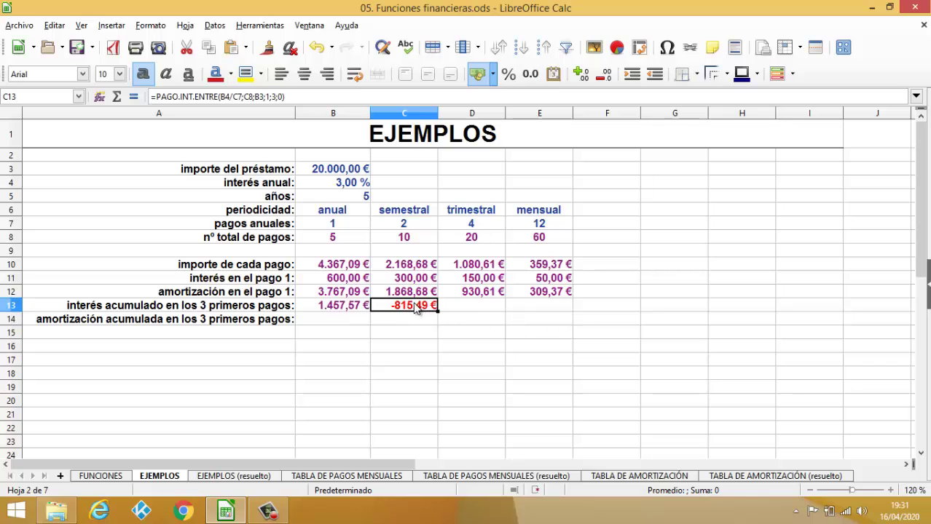
click(156, 96)
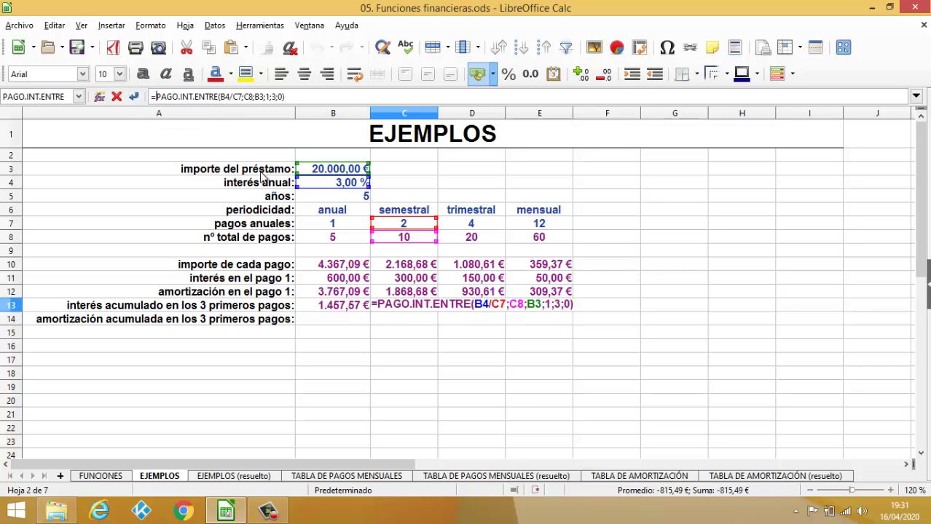
text(ABS()
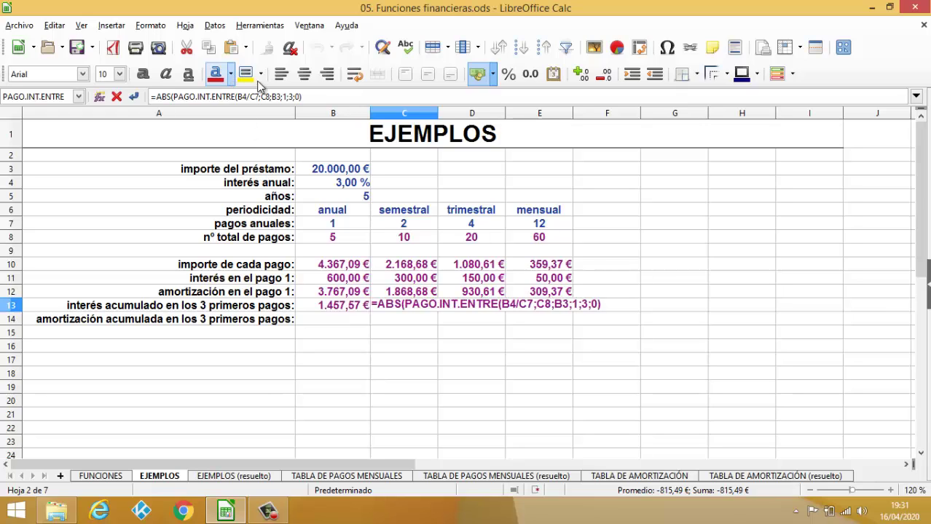
click(308, 96)
text())
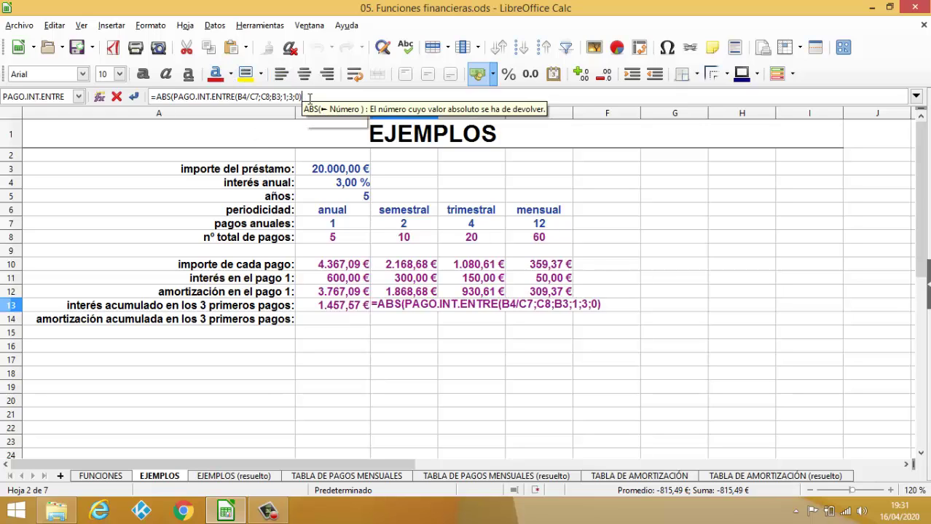
text())
key(Return)
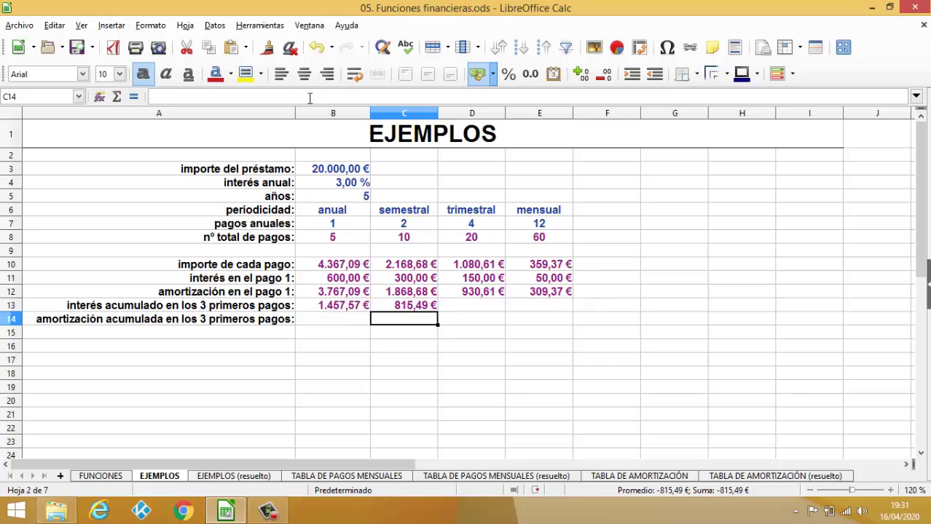
Step: Compare the cell references used in the C13 and B13 formulas, leaving both formulas unedited
click(404, 305)
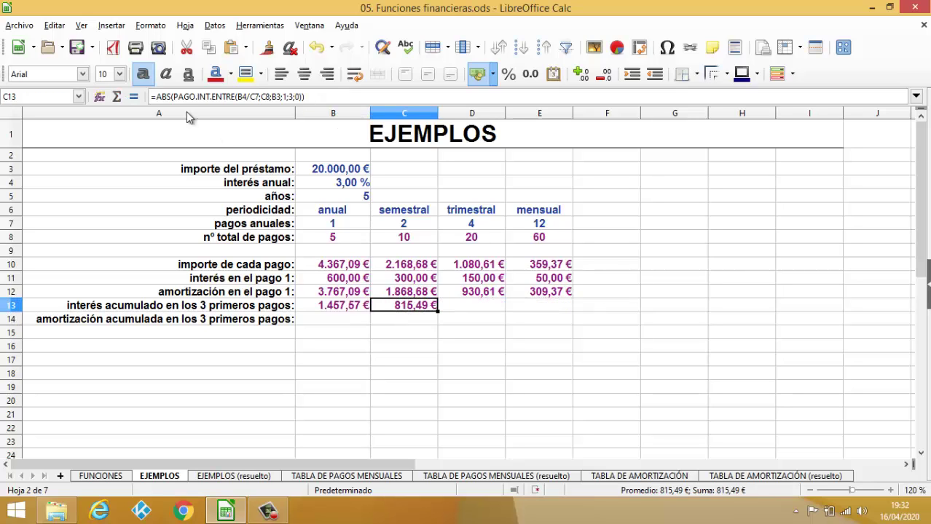
click(348, 306)
double_click(348, 306)
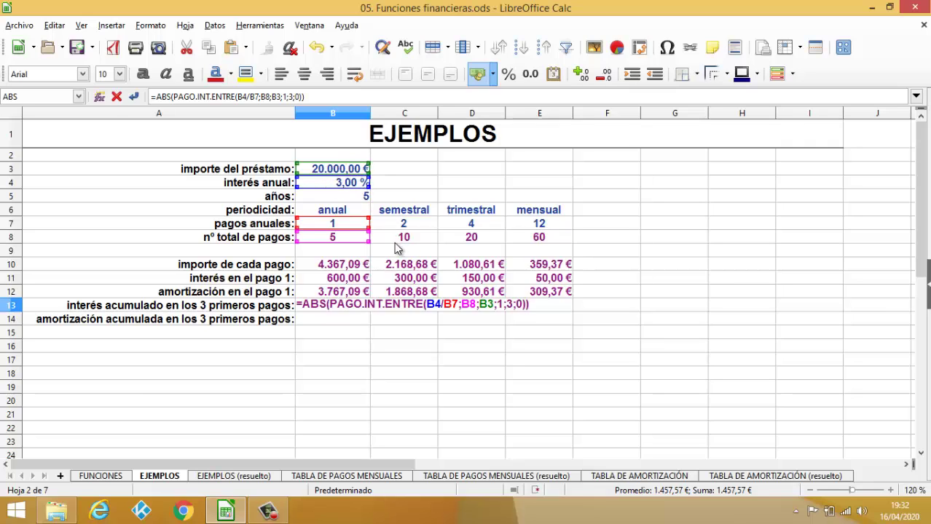
key(Escape)
Step: Make the B4 and B3 references in the C13 formula absolute and fill the formula across to E13
double_click(420, 306)
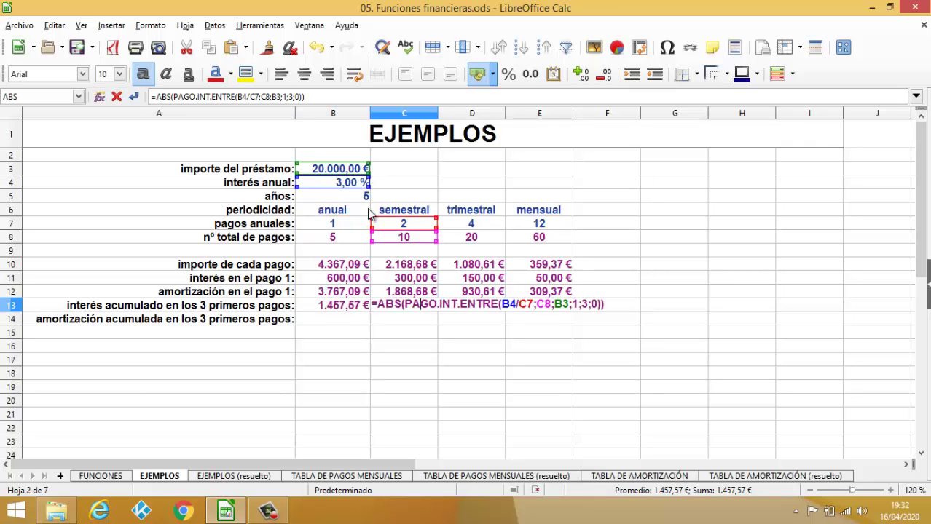
click(508, 306)
key(shift+F4)
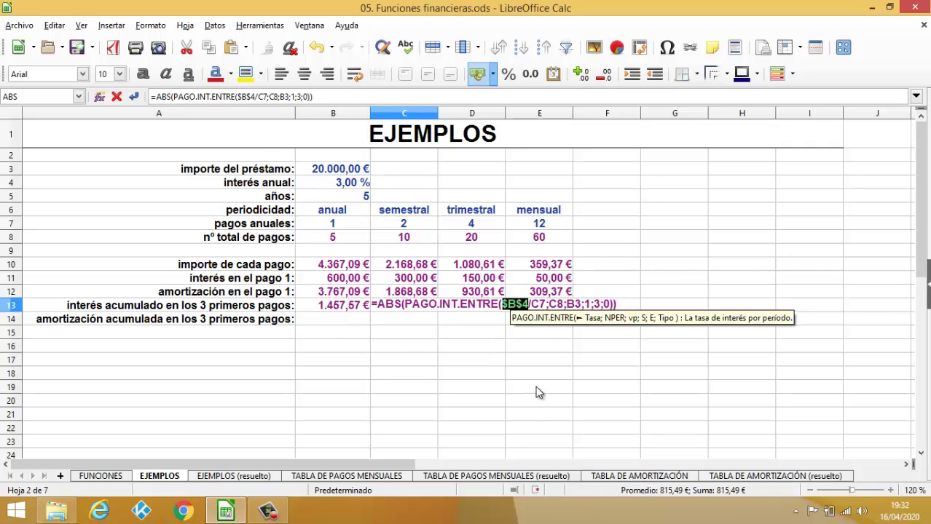
click(577, 304)
key(shift+F4)
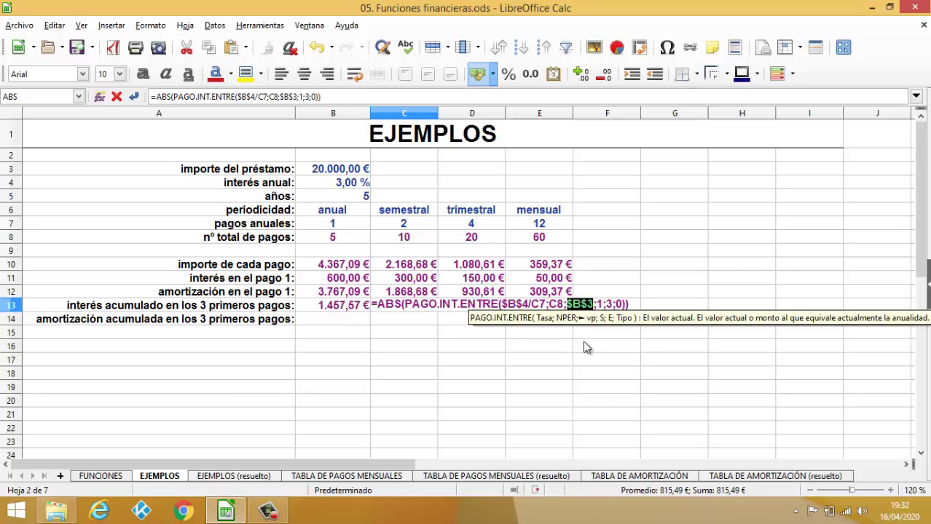
key(Return)
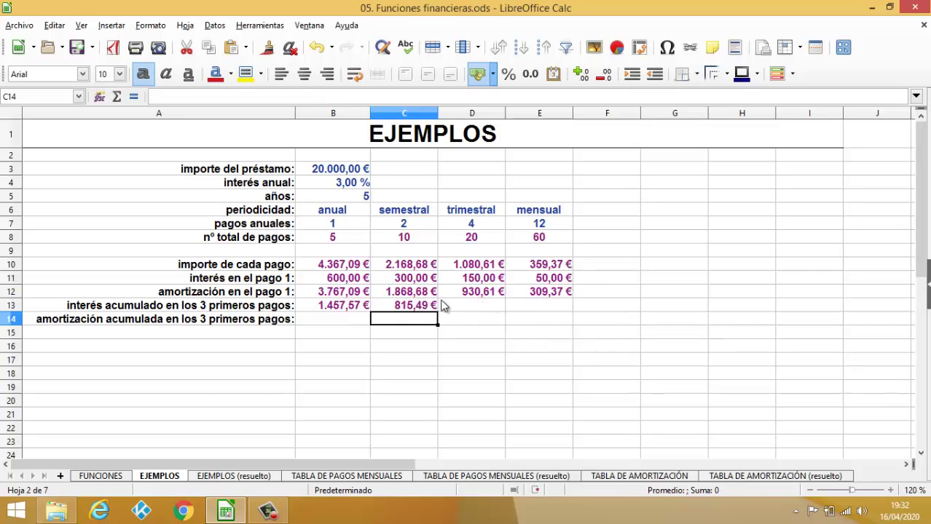
click(430, 308)
drag(438, 311, 574, 313)
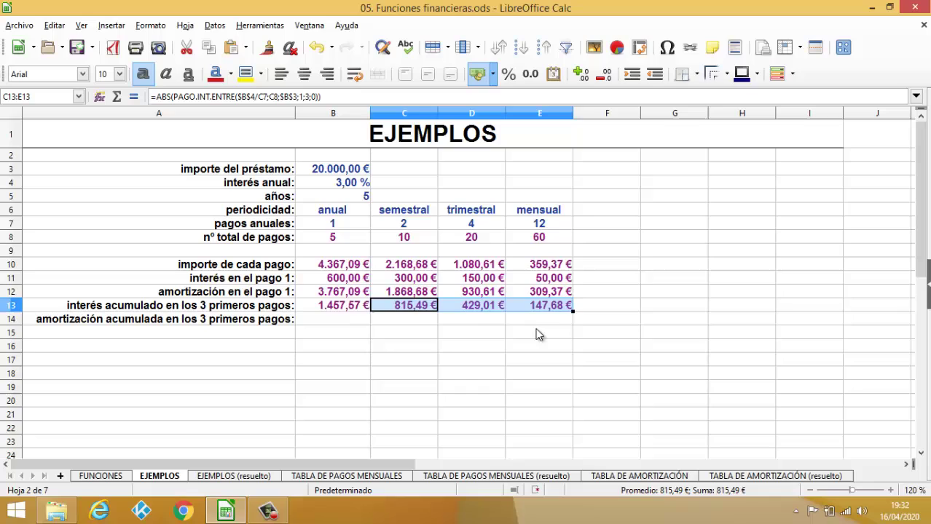
Step: Look up PAGO.PRINC.ENTRE on the FUNCIONES sheet and return to cell B14 on EJEMPLOS
click(346, 321)
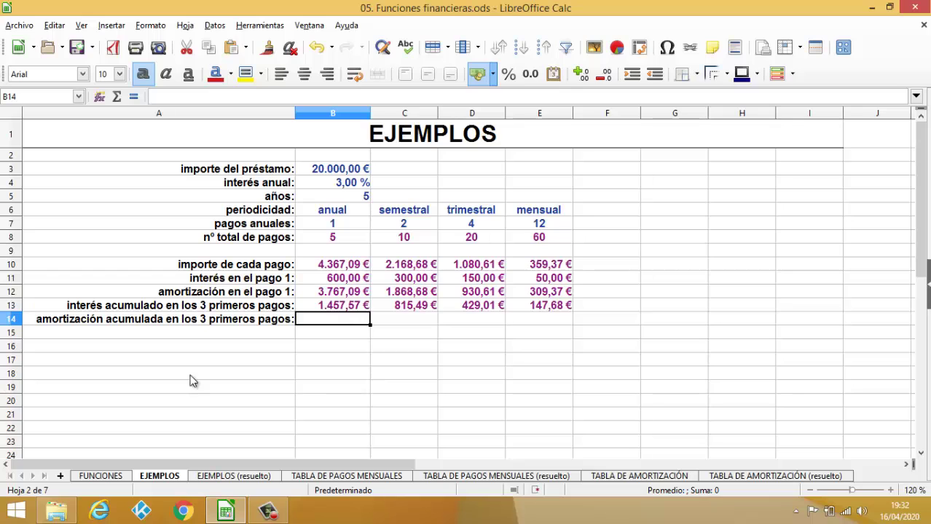
click(98, 477)
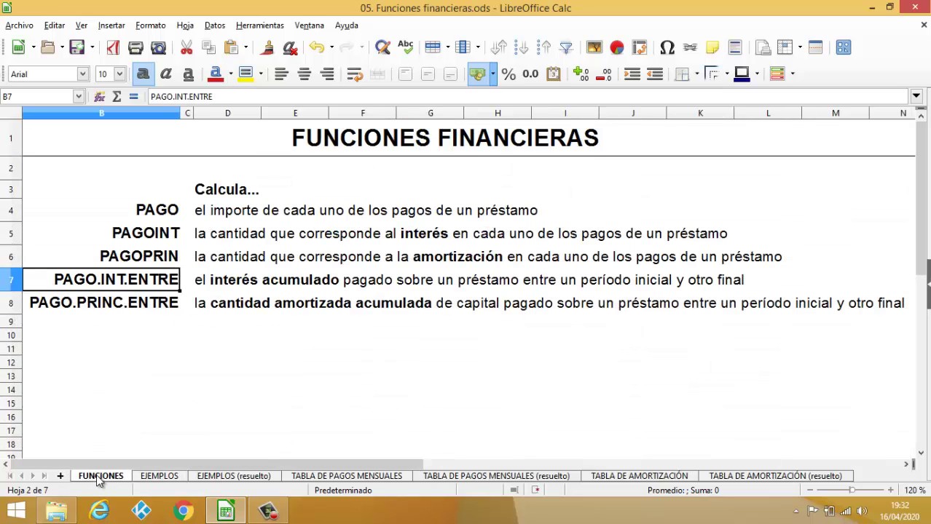
click(121, 309)
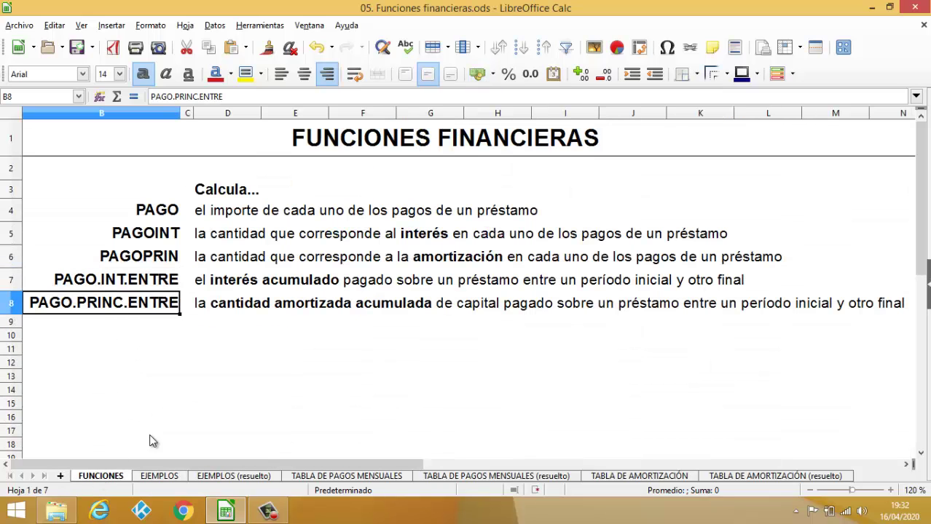
click(160, 477)
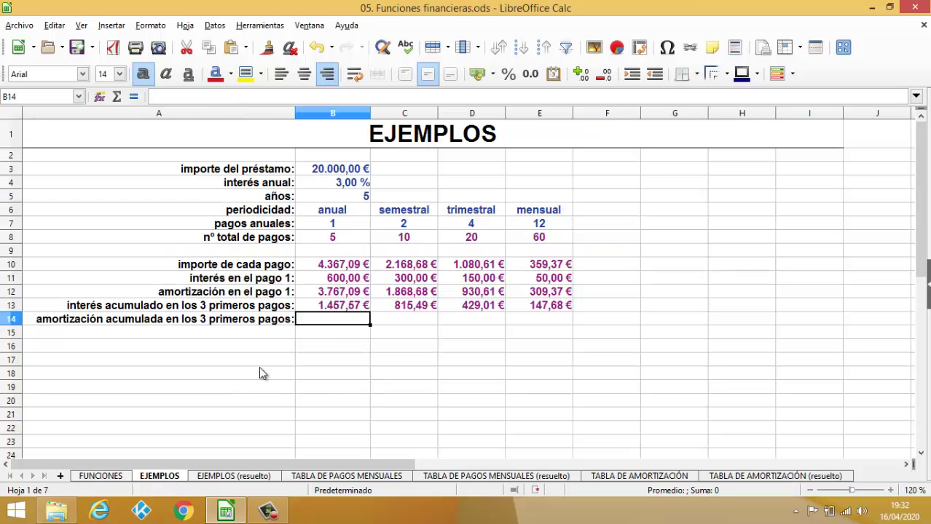
Step: Start a PAGO.PRINC.ENTRE formula in B14 and open its arguments in the function wizard
text(=P)
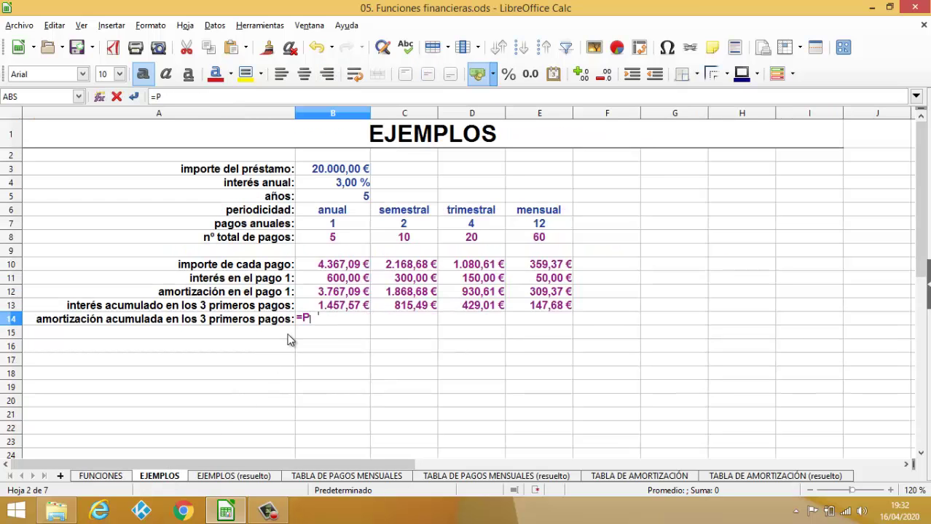
text(AGO.P)
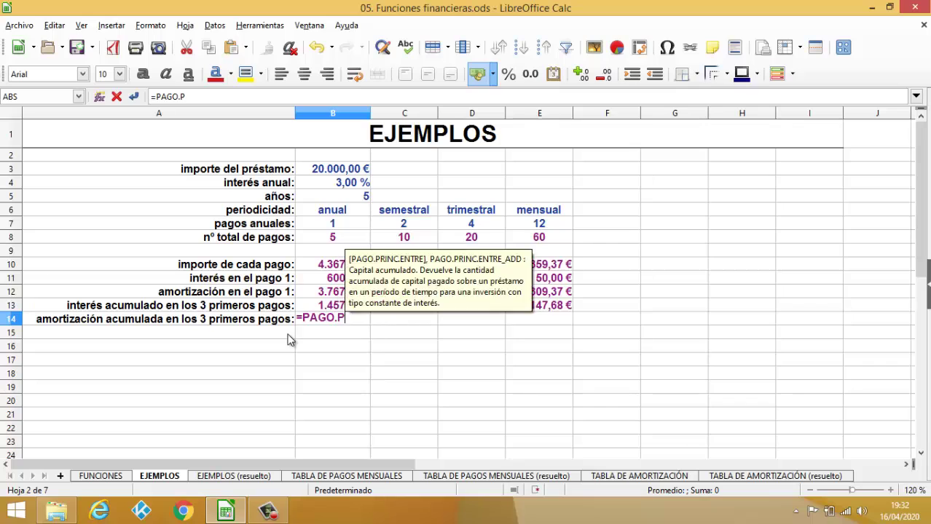
text(RIC.ENTRE()
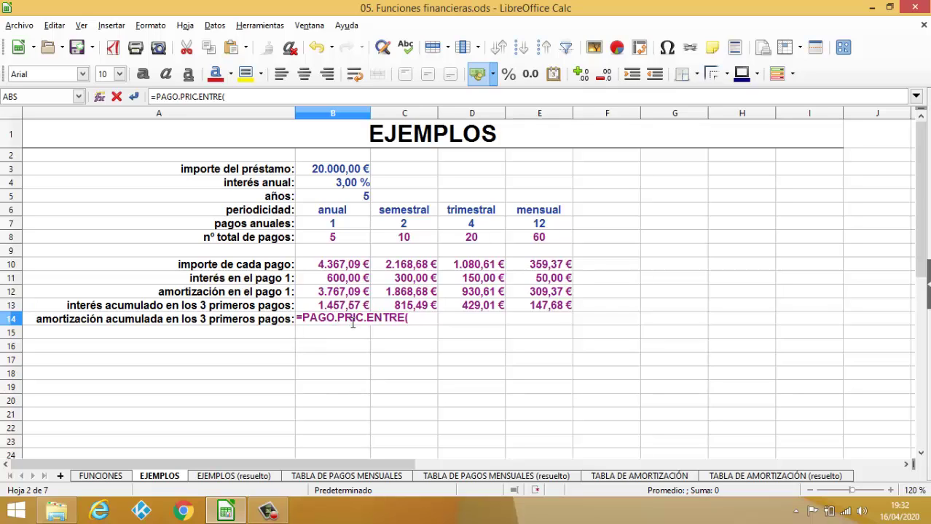
text(N)
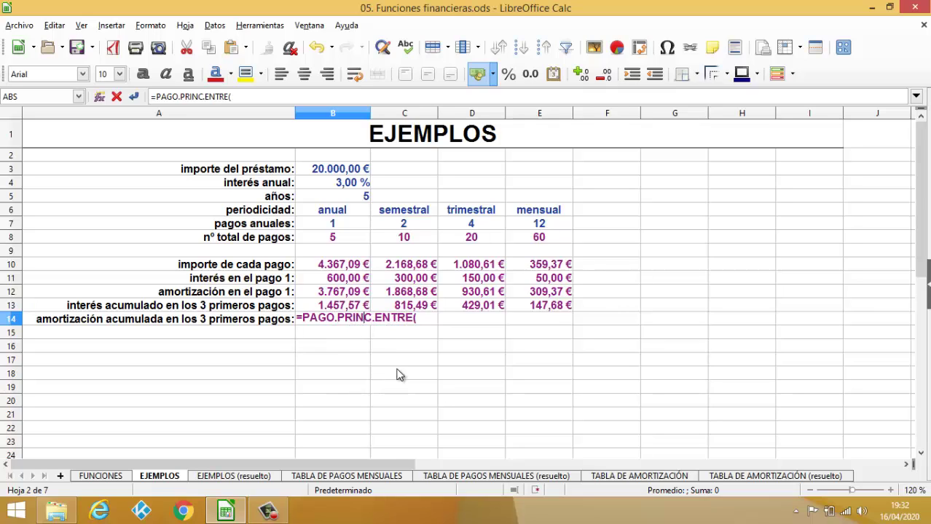
click(99, 97)
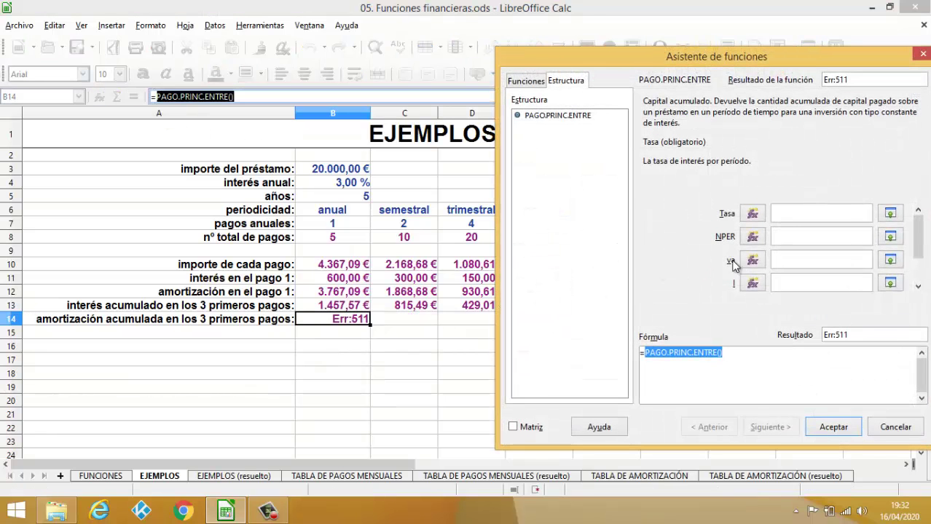
Step: Give the B14 formula B4/B7 as the Tasa argument, B8 as NPER and B3 as va
click(782, 214)
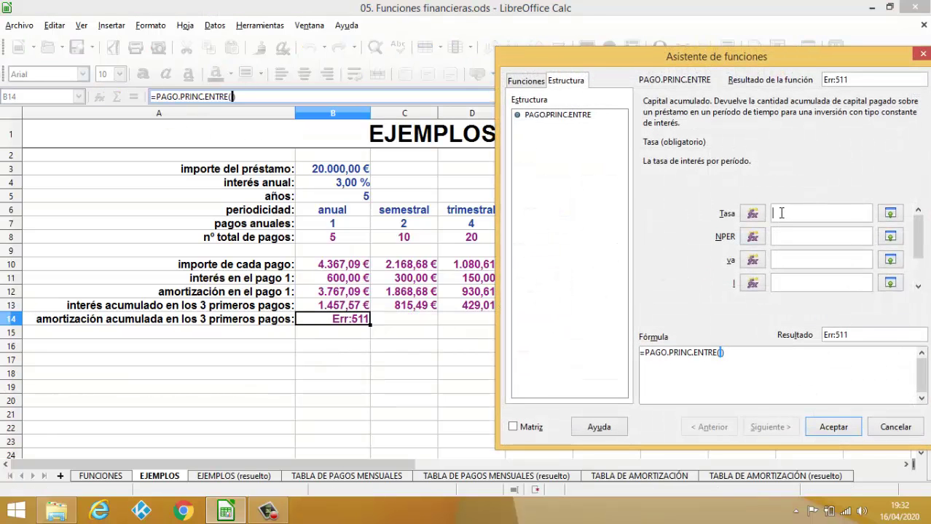
click(341, 187)
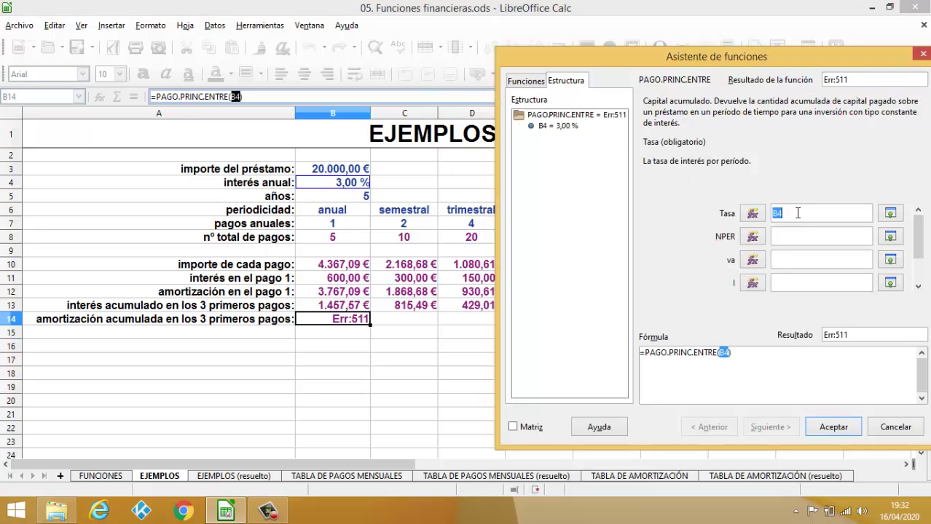
text(/)
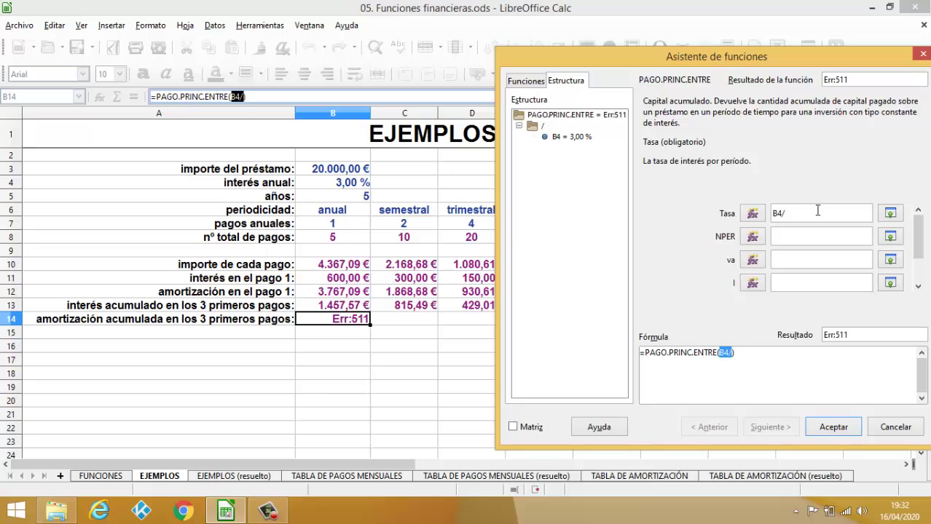
click(344, 225)
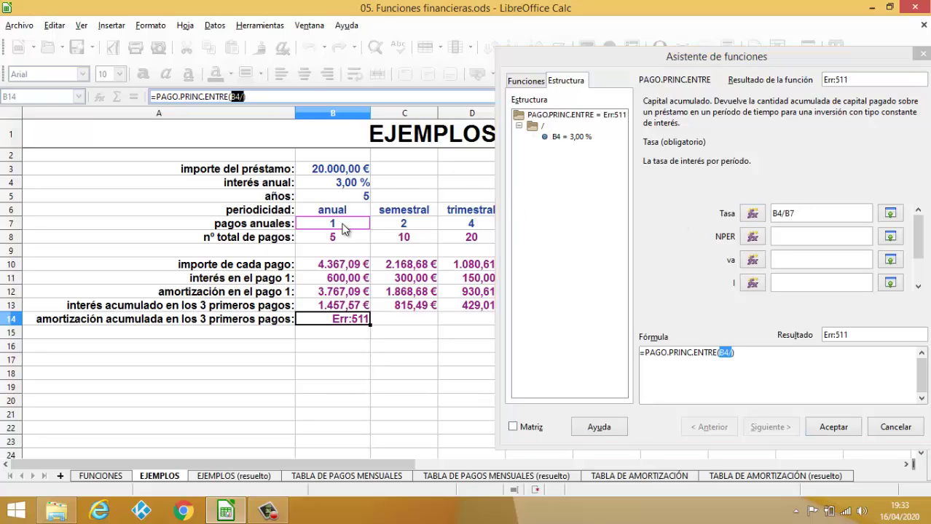
click(786, 237)
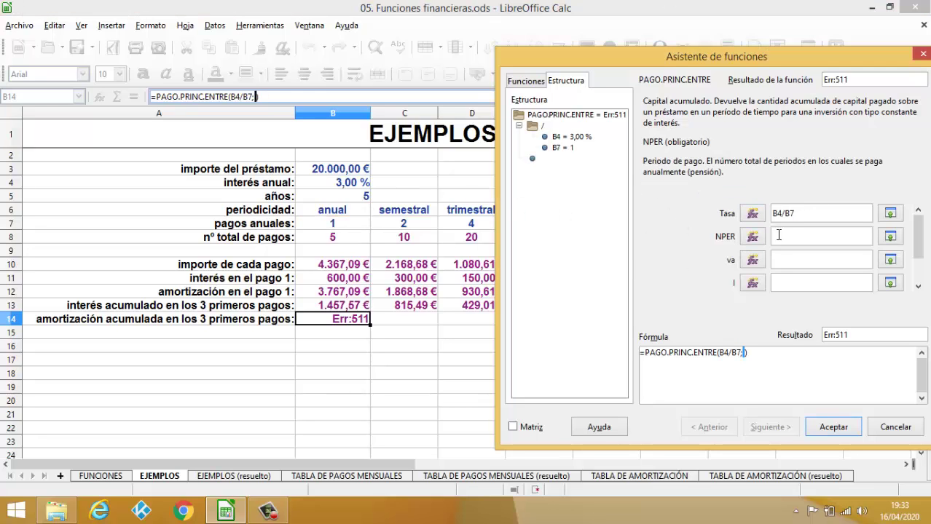
click(341, 238)
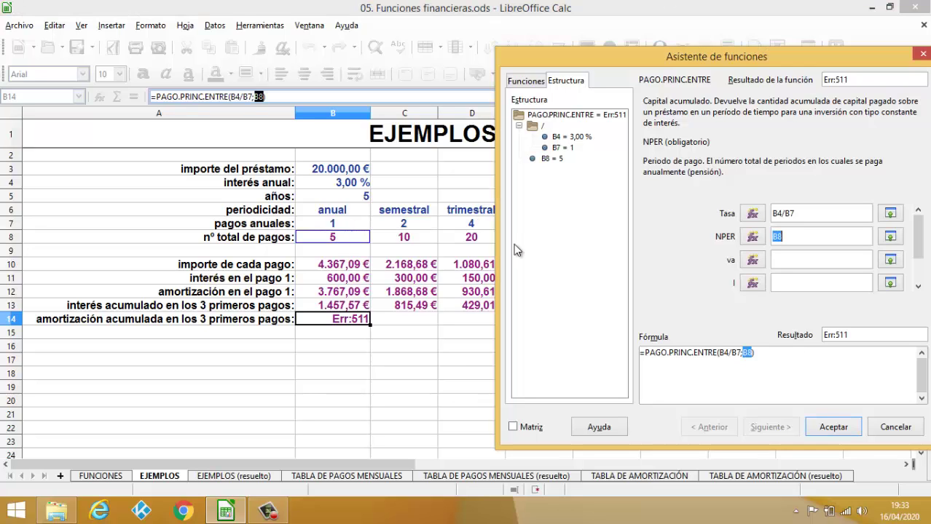
click(790, 259)
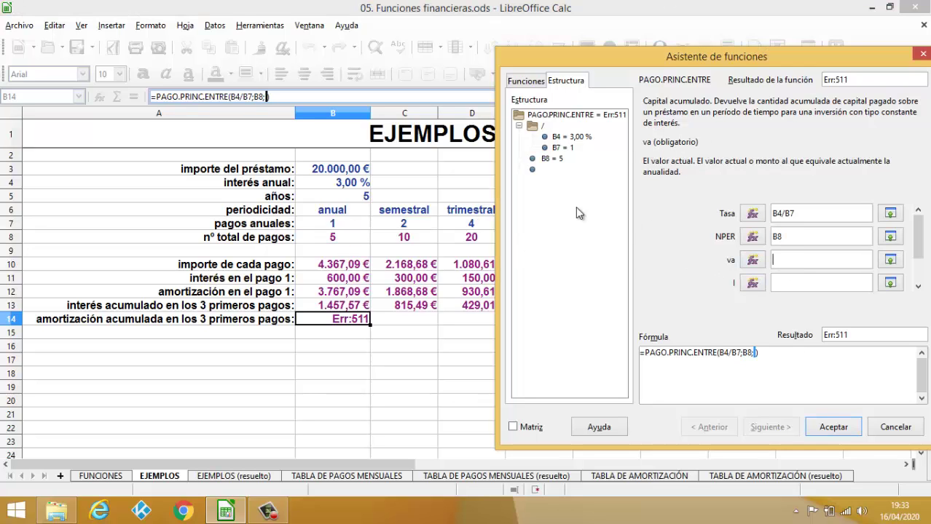
click(349, 175)
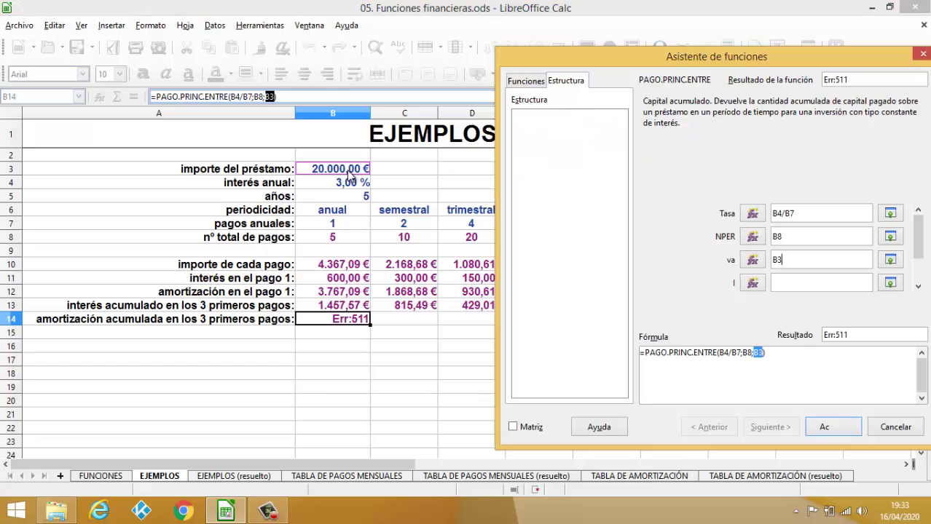
Step: Complete the B14 formula with initial period 1, final period 3 and Tipo 0, and enter it
click(787, 281)
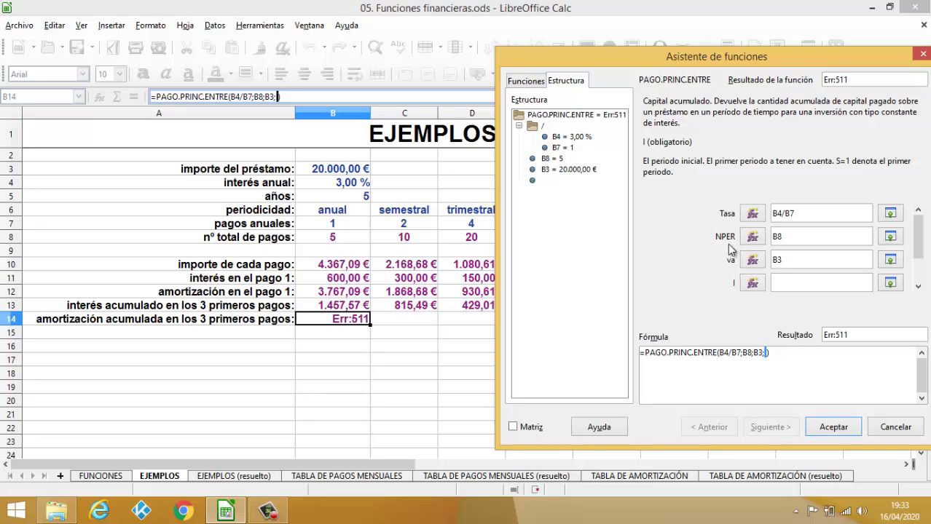
text(1)
click(918, 287)
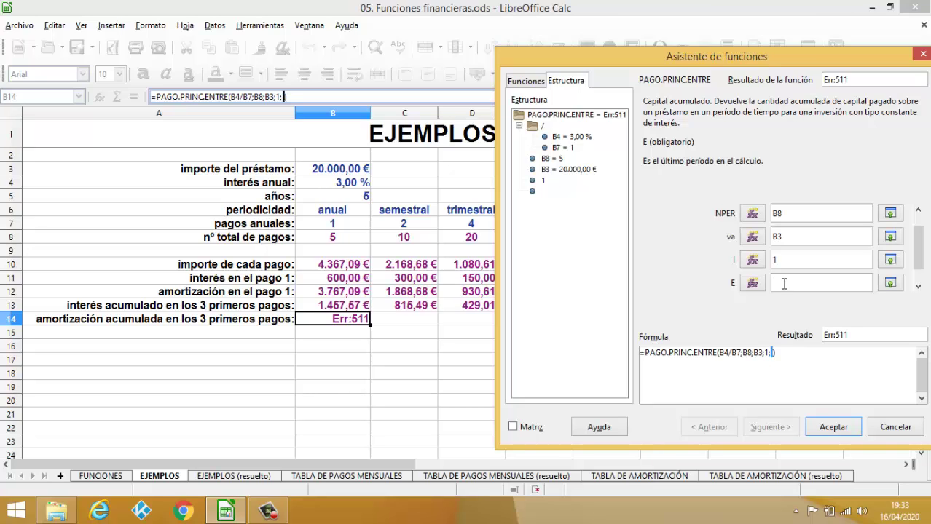
text(3)
click(918, 287)
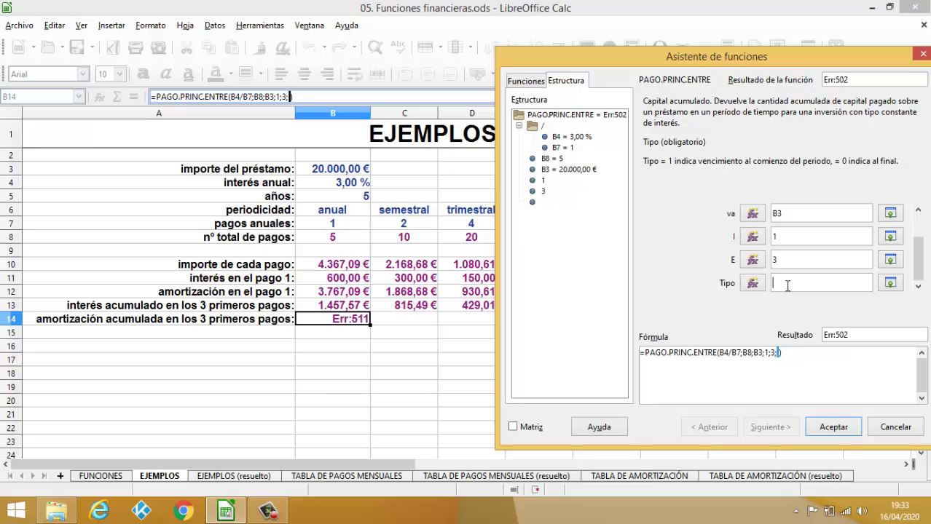
text(0)
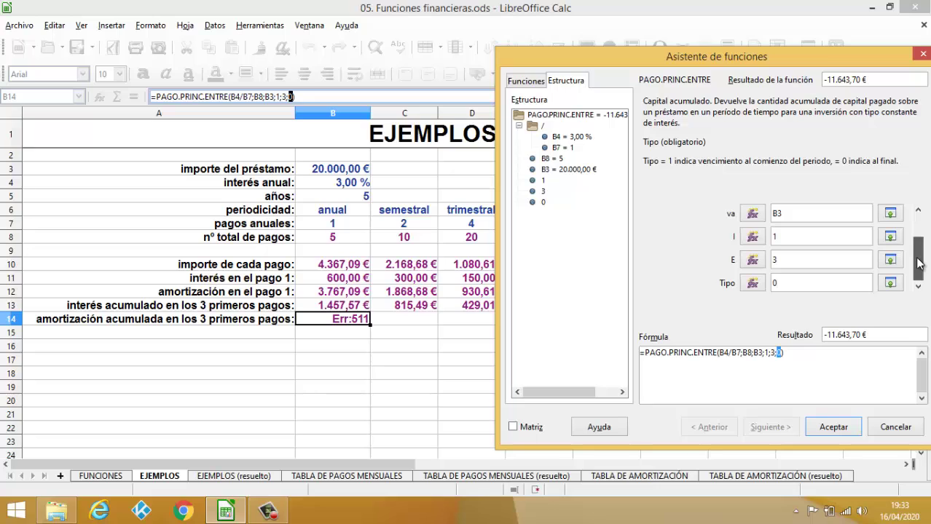
drag(918, 264, 918, 242)
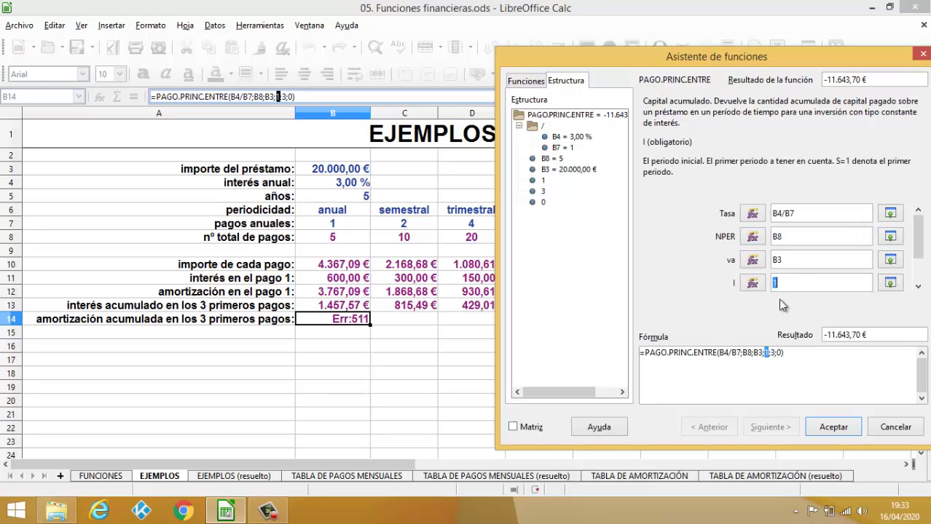
click(831, 429)
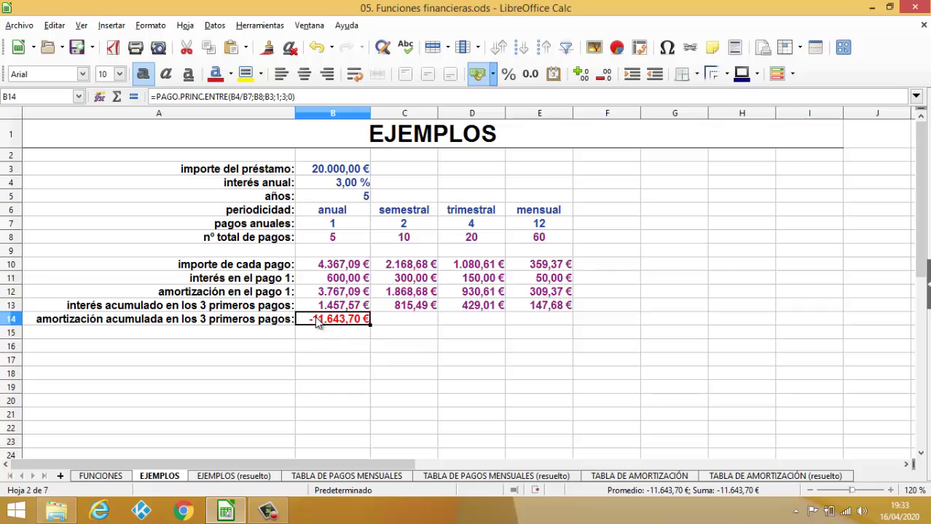
Step: Wrap the PAGO.PRINC.ENTRE formula in B14 in the ABS function and enter it
click(154, 101)
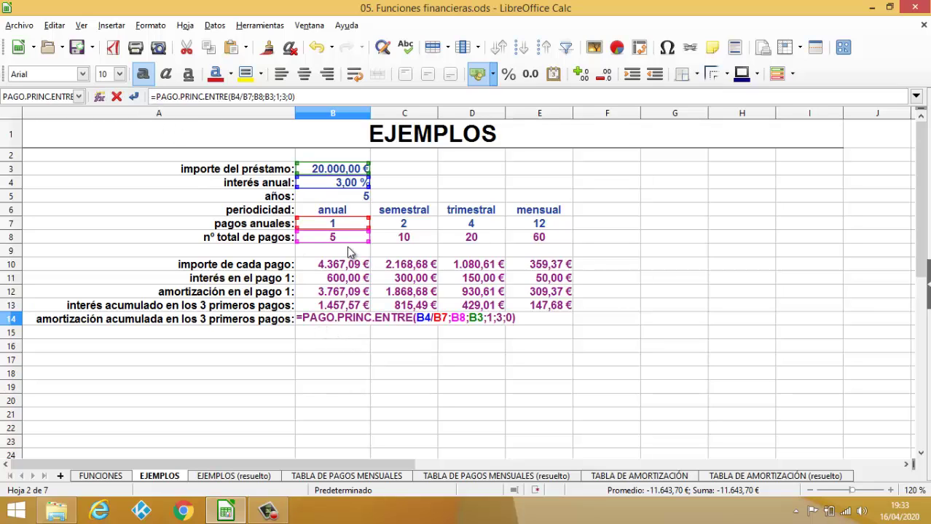
text(ABS()
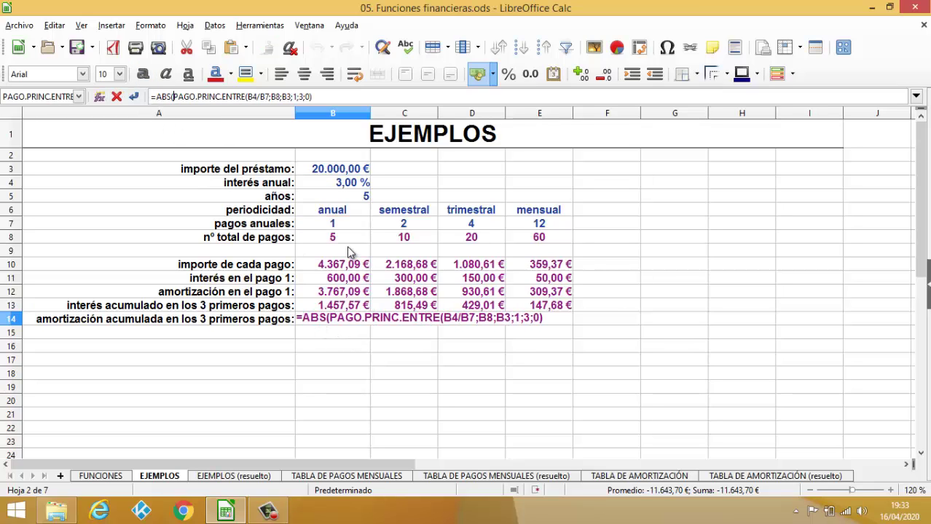
click(327, 97)
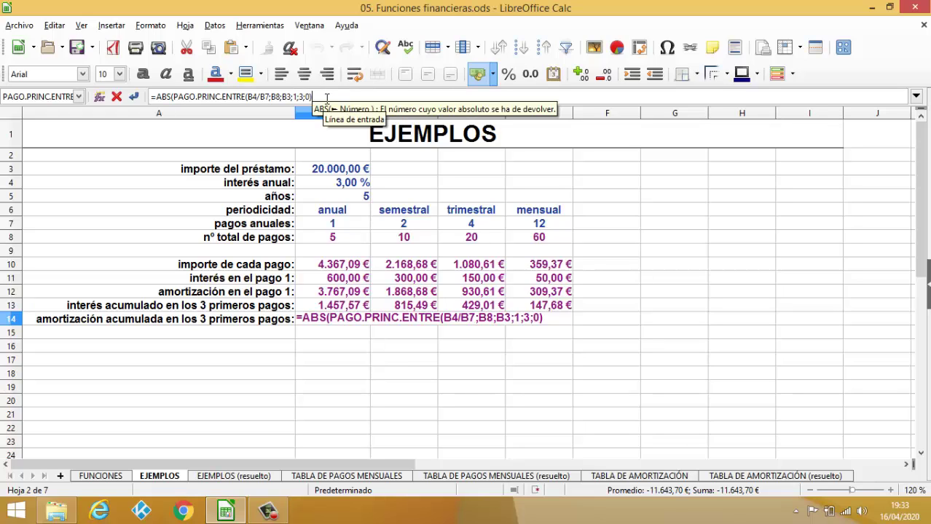
text())
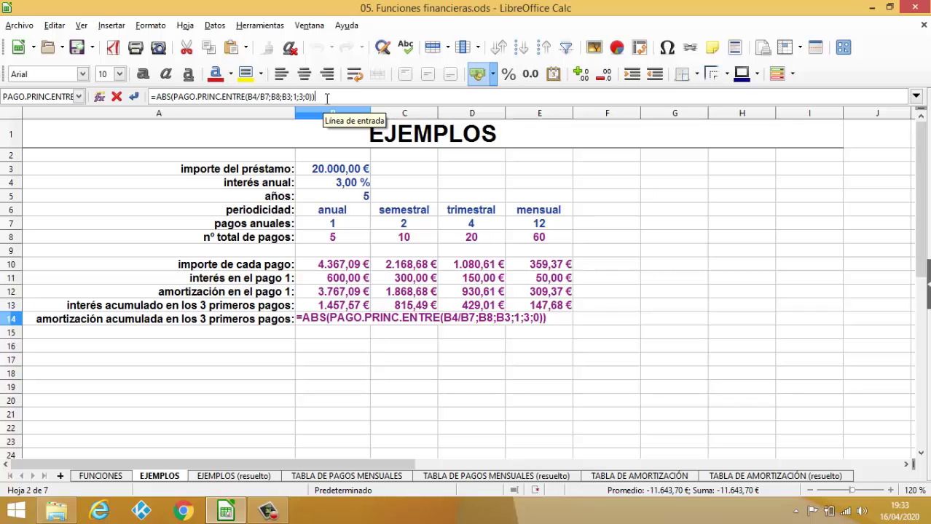
key(Return)
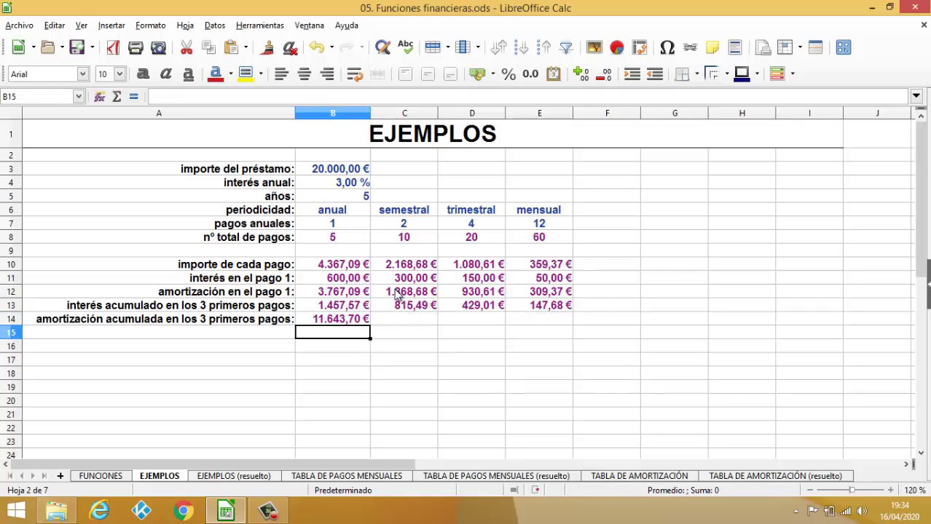
Step: Start a PAGO.PRINC.ENTRE formula in C14 with B4/C7 as the Tasa argument
click(403, 321)
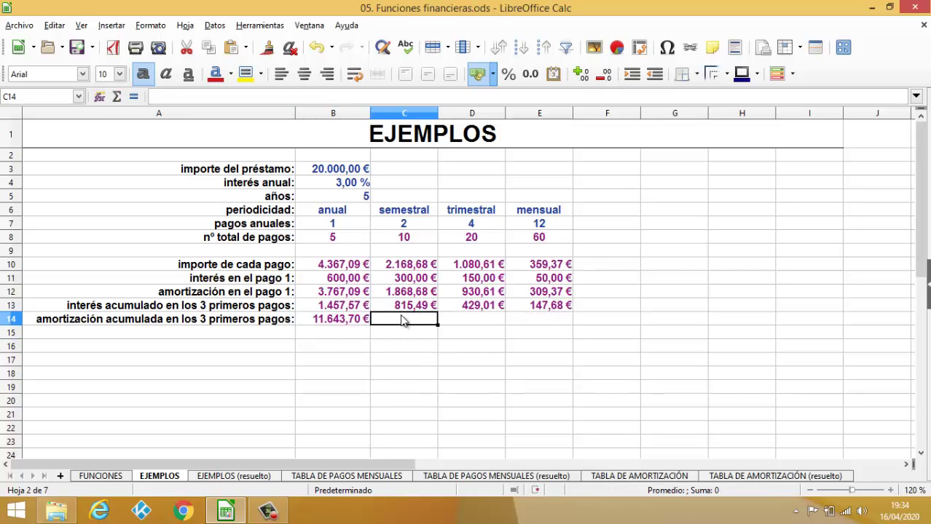
text(=PAGO.)
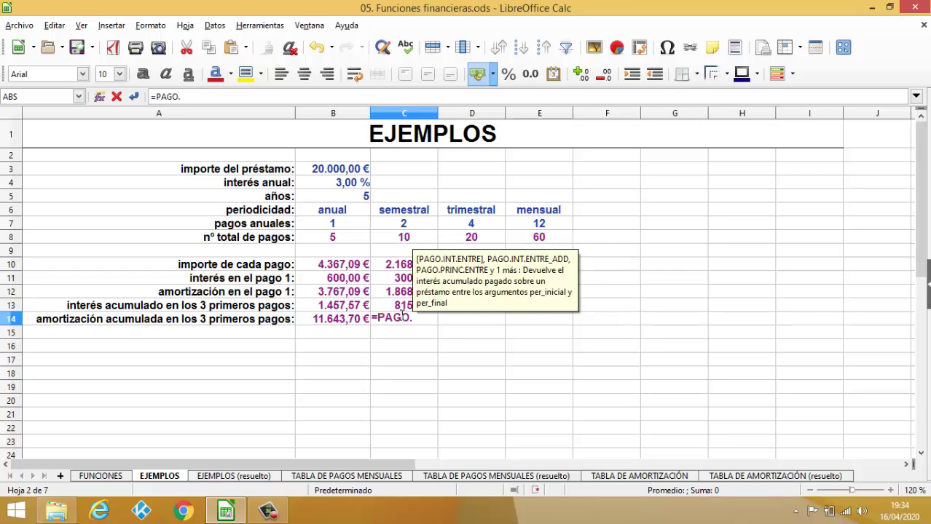
key(BackSpace)
text(PRINC)
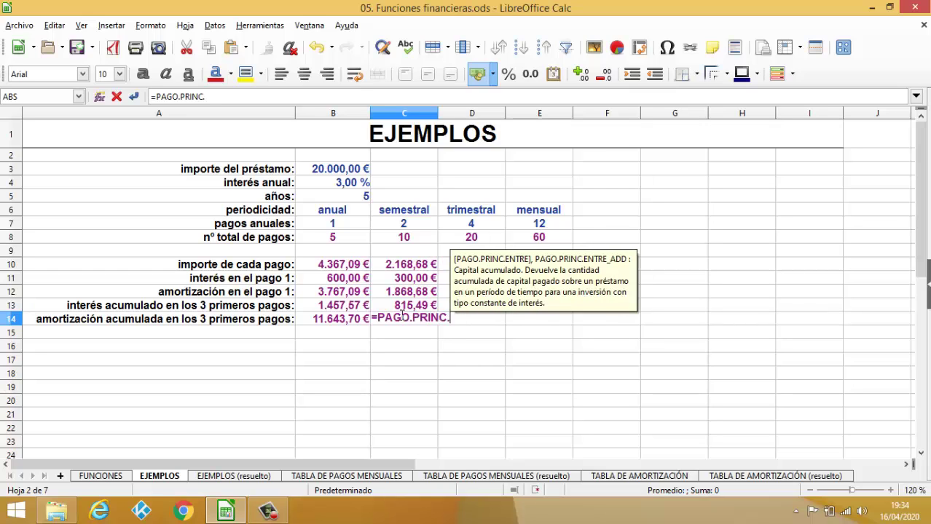
text(.ENTRE)
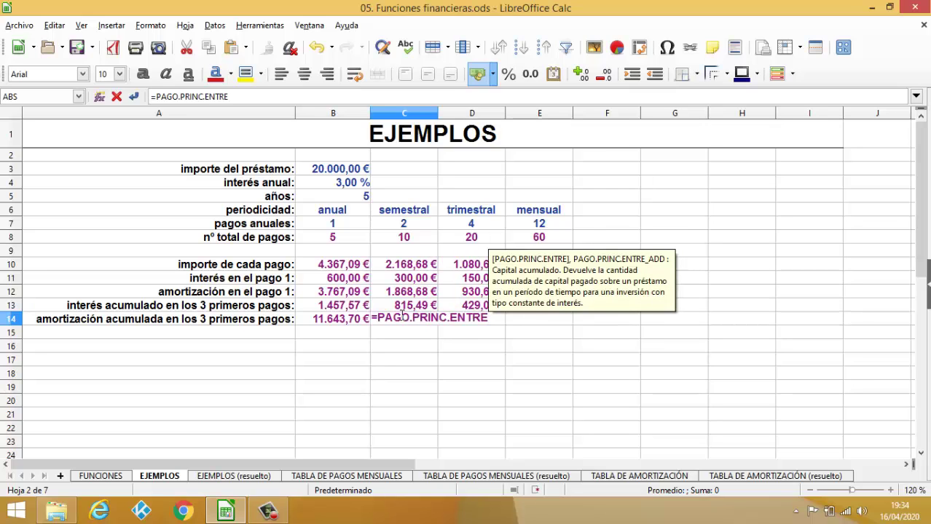
text(()
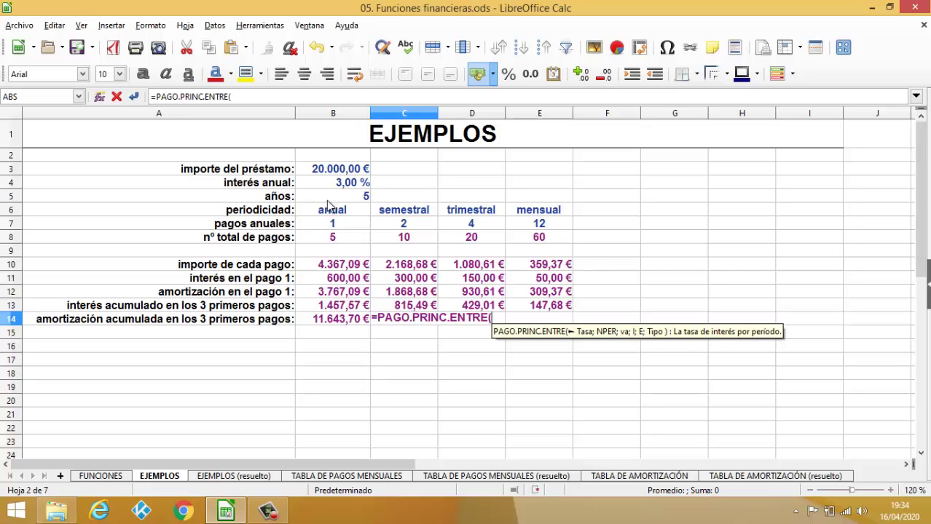
click(338, 188)
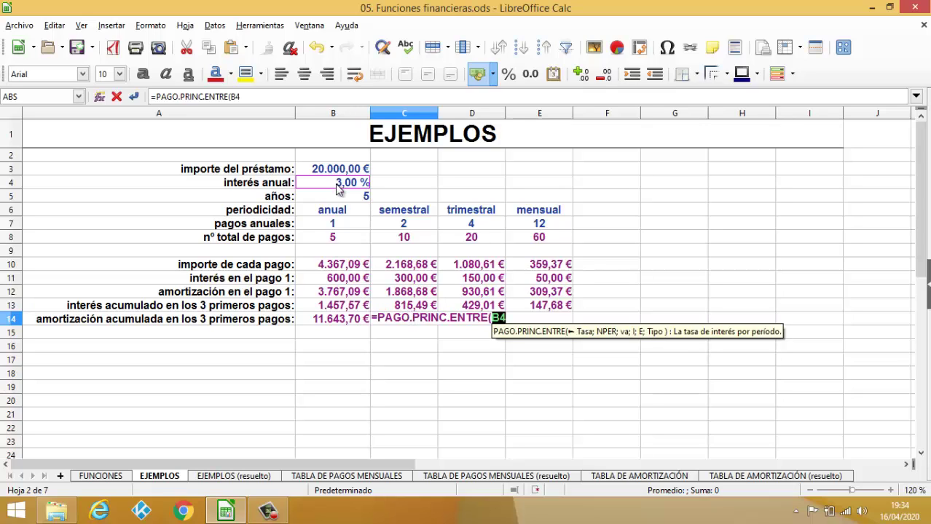
text(/)
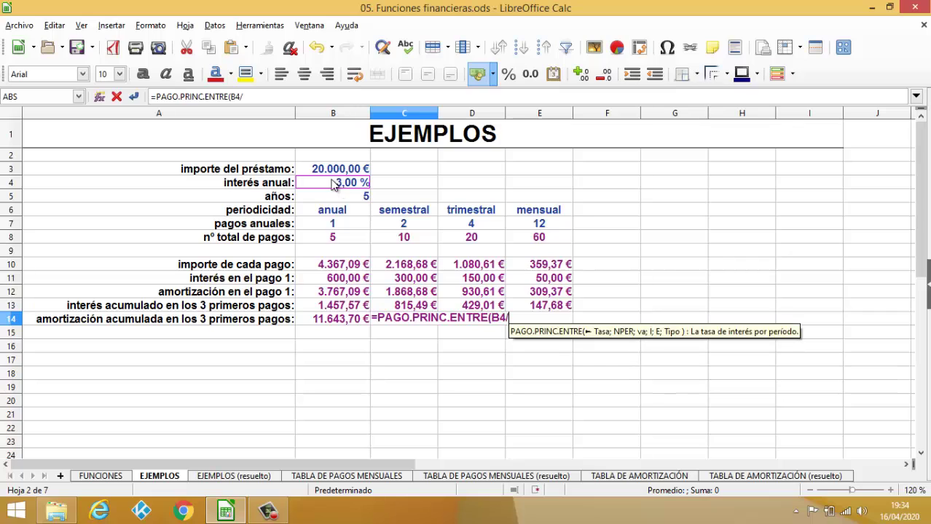
click(405, 230)
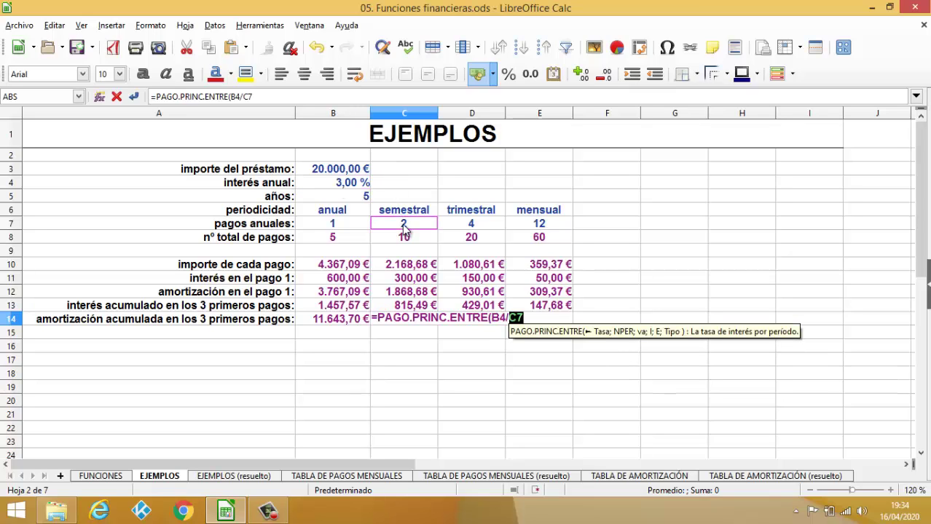
text(;)
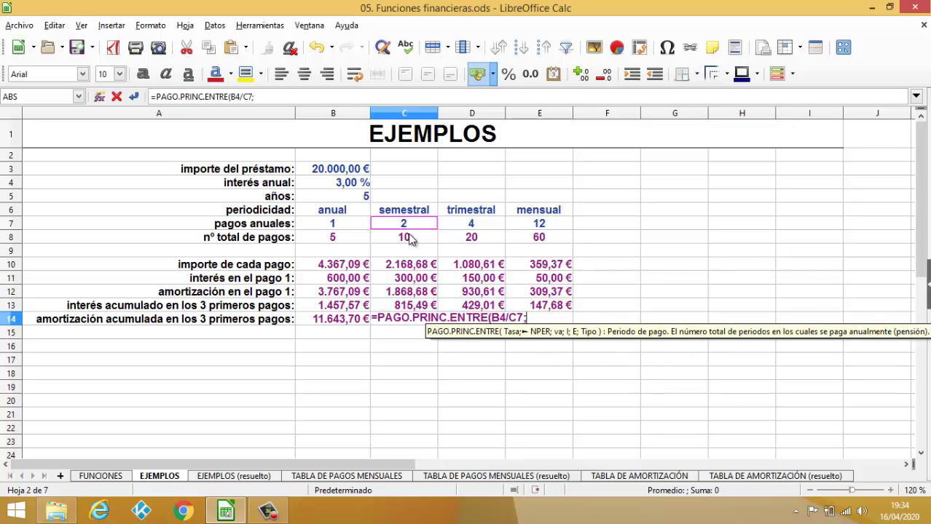
Step: Complete the C14 formula with C8 as NPER, B3 as va, initial period 1, final period 3 and Tipo 0, and enter it
click(409, 246)
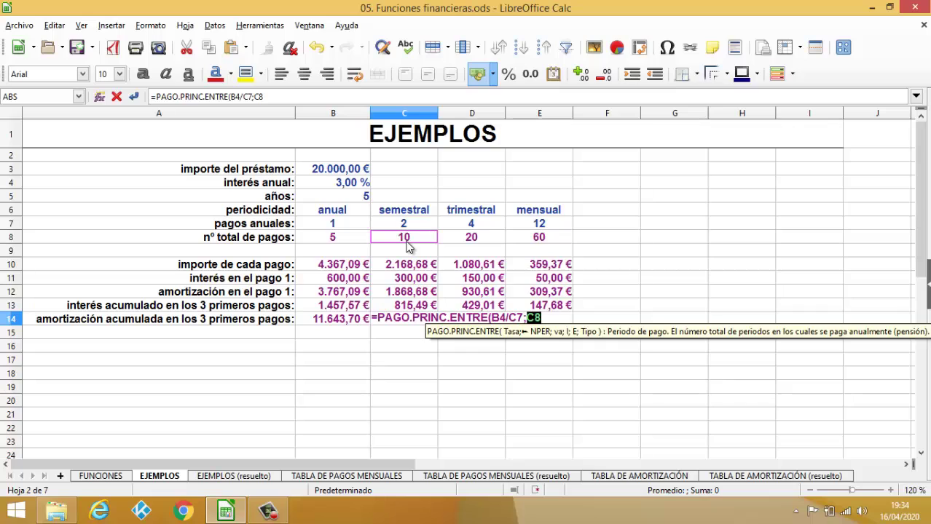
text(;)
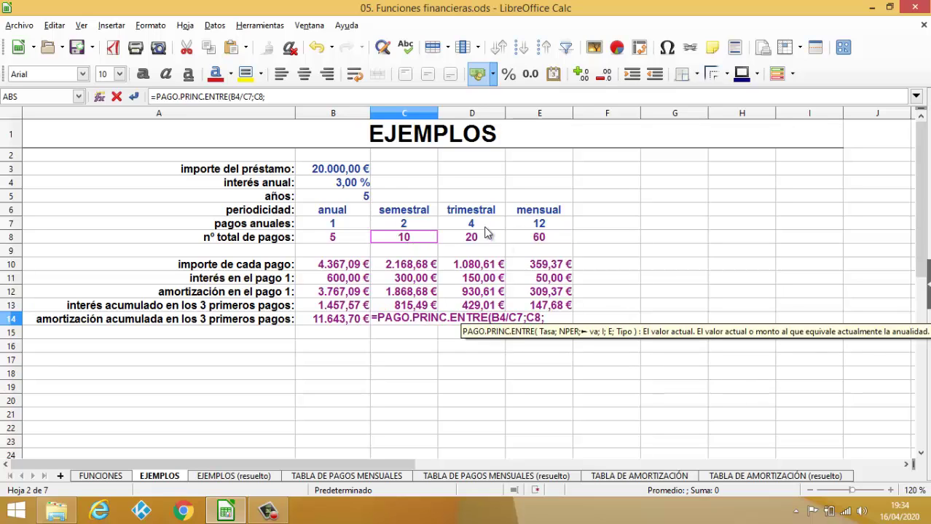
click(331, 172)
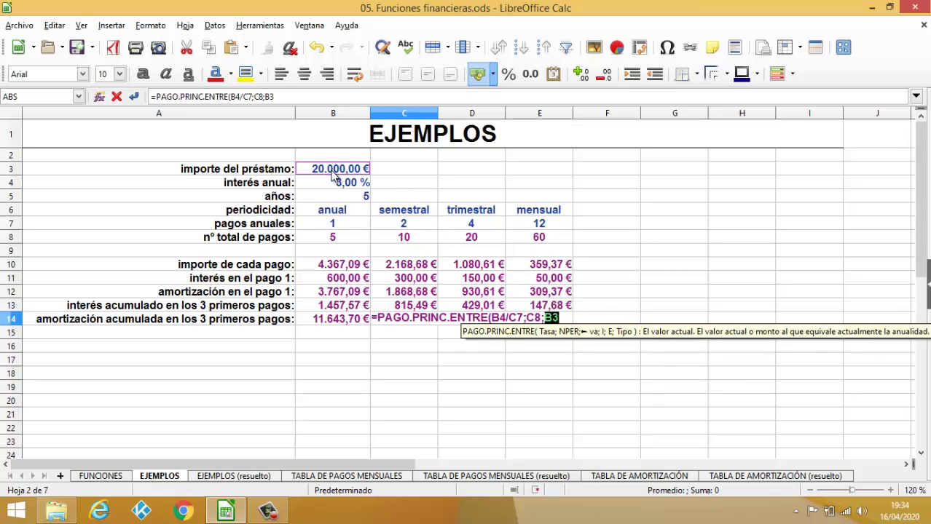
text(;)
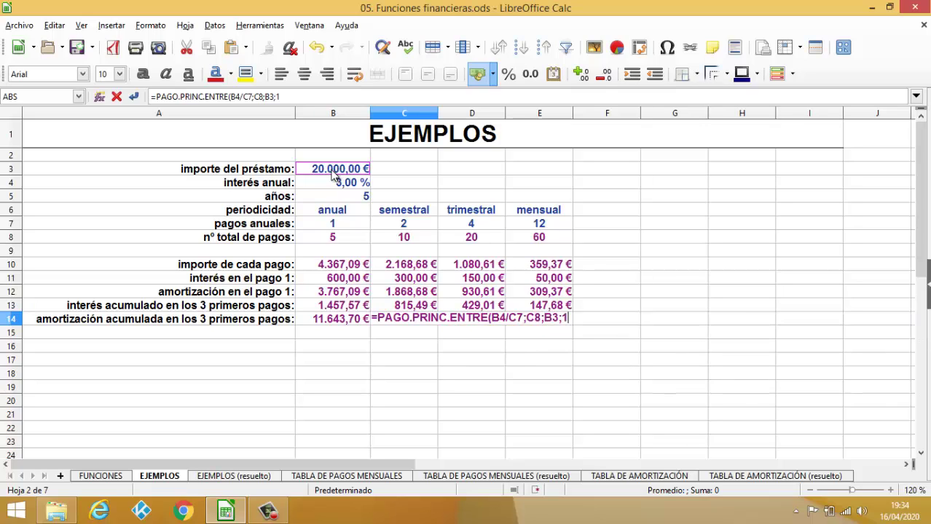
text(1;)
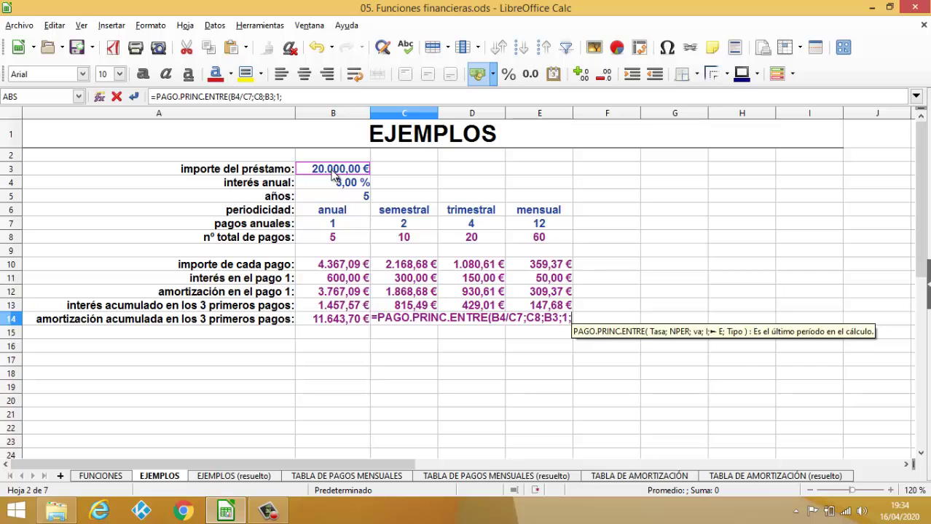
text(3)
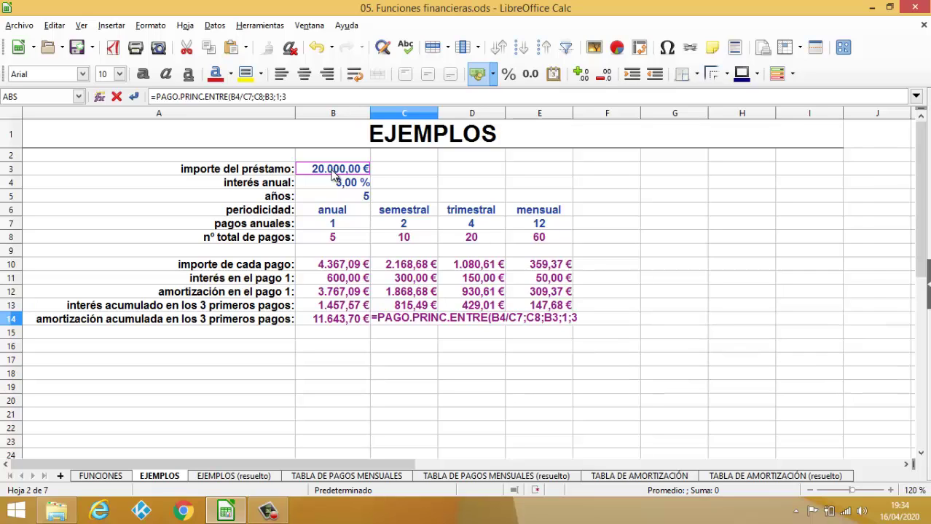
text(;)
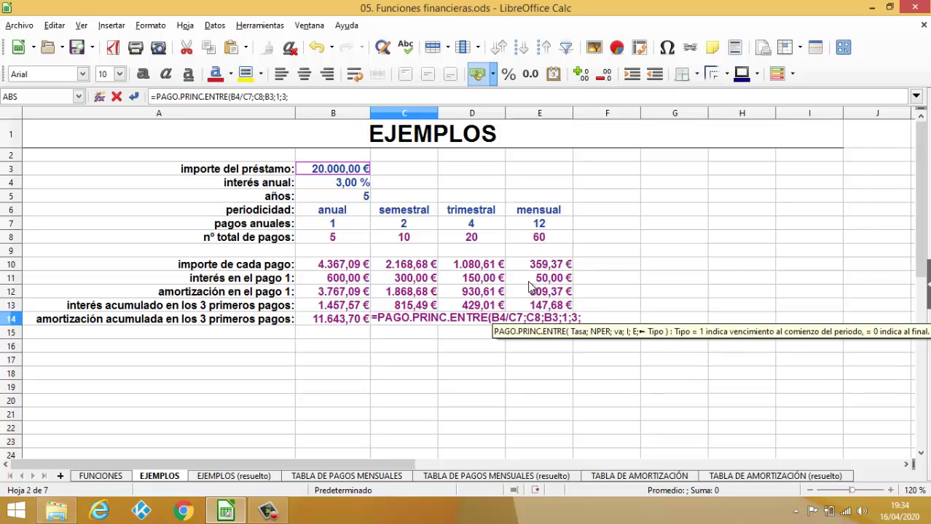
text(0)
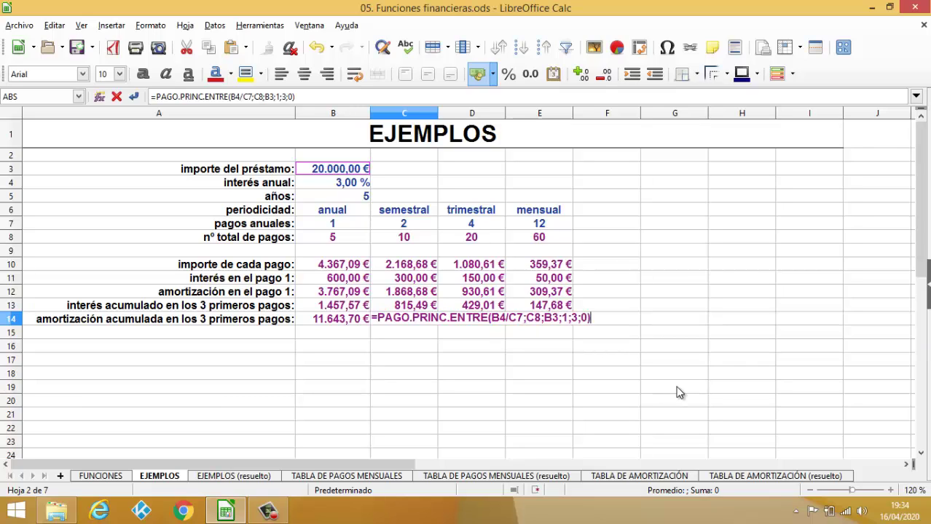
key(Return)
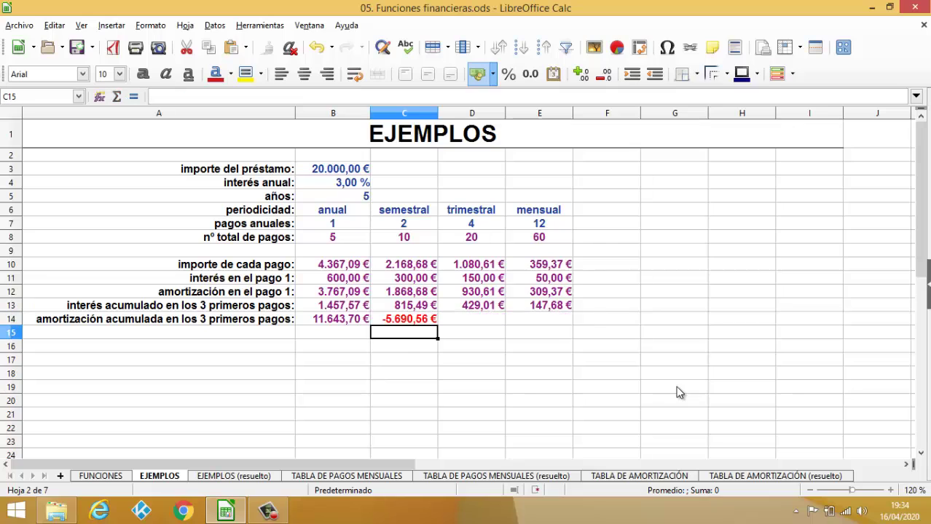
Step: Wrap the PAGO.PRINC.ENTRE formula in C14 in the ABS function
click(413, 320)
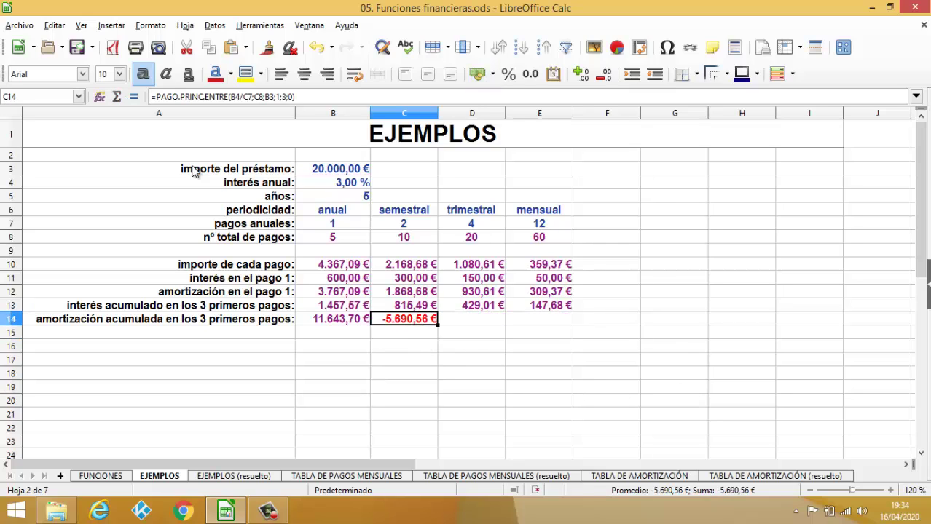
click(155, 96)
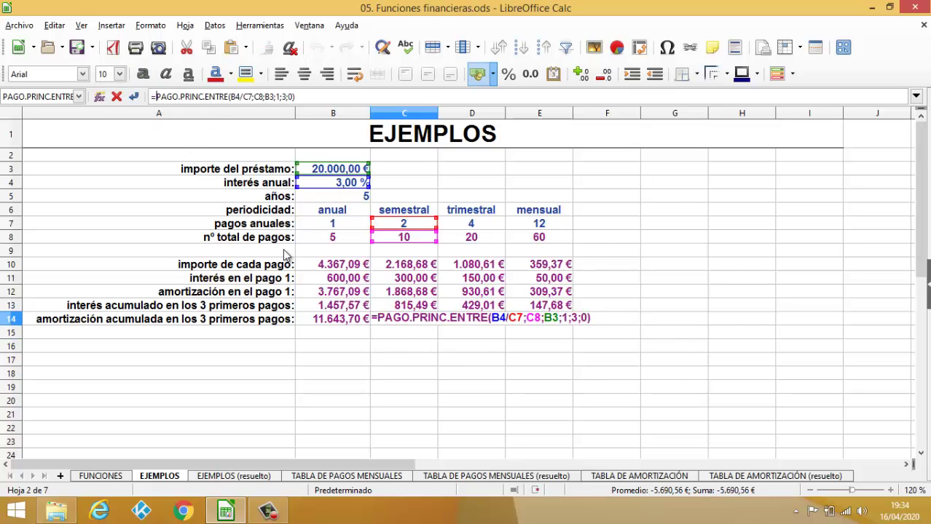
text(ABS()
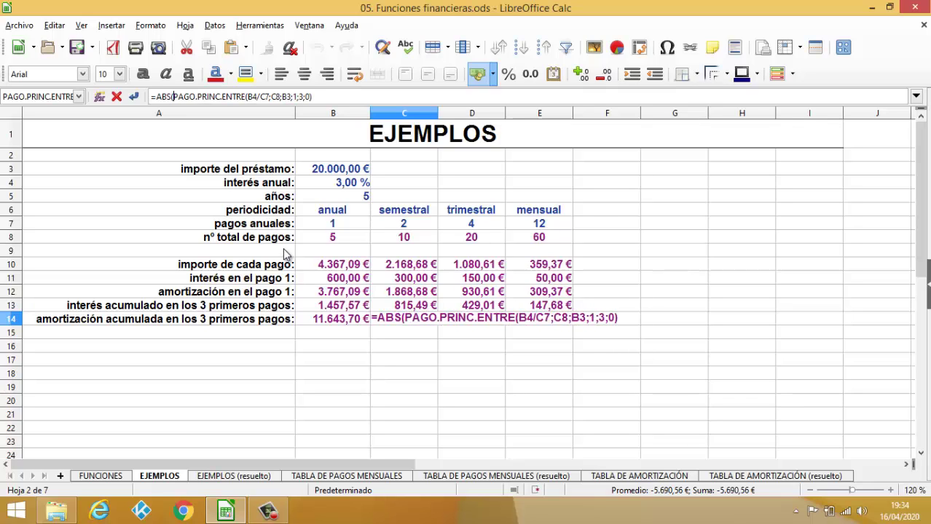
click(322, 98)
text())
Step: Make the B4 and B3 references in the C14 formula absolute as $B$4 and $B$3, and enter the formula
click(531, 322)
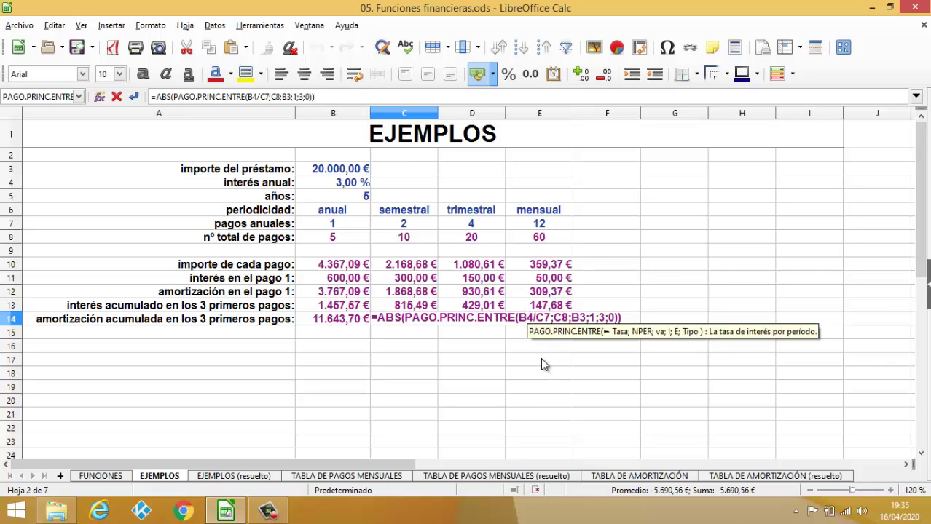
key(shift+F4)
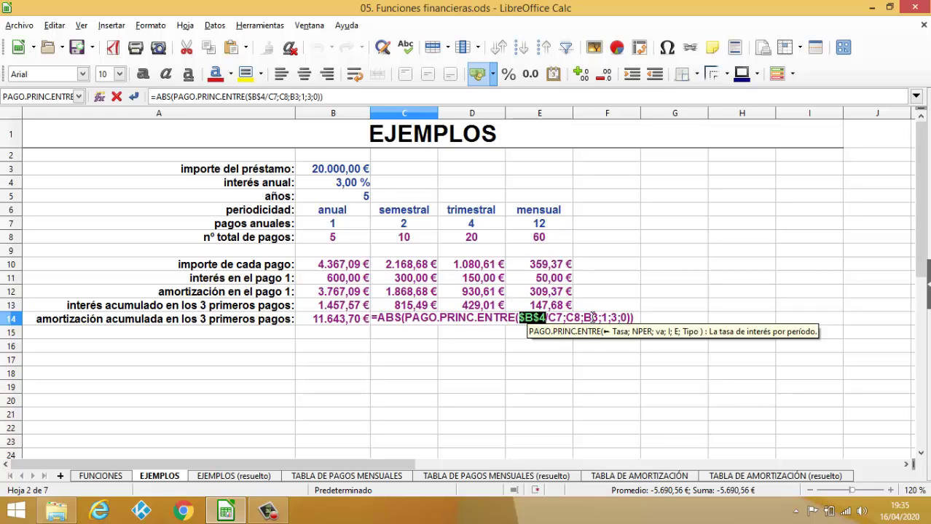
click(590, 314)
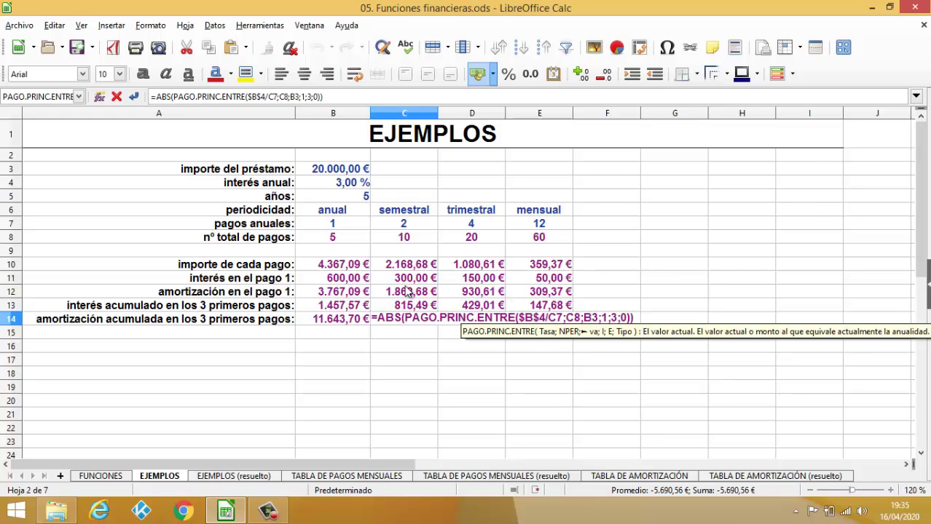
key(shift+F4)
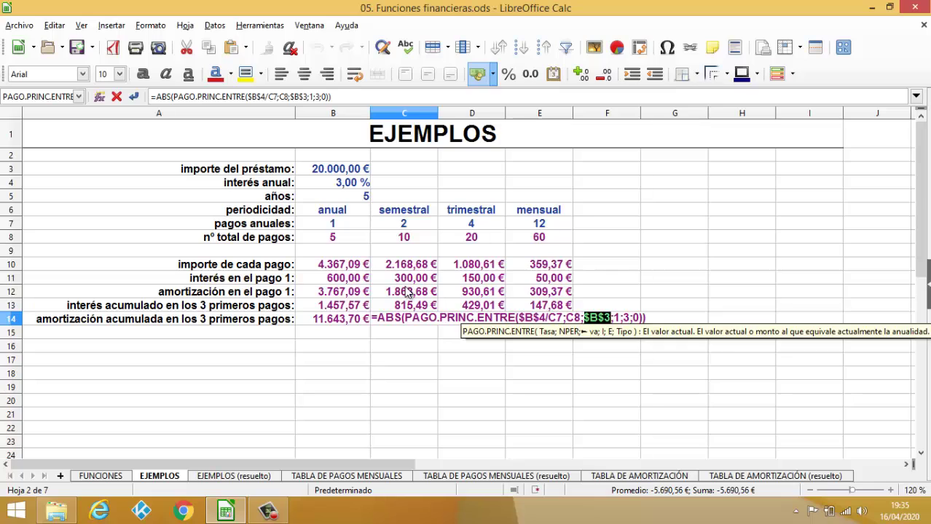
key(Return)
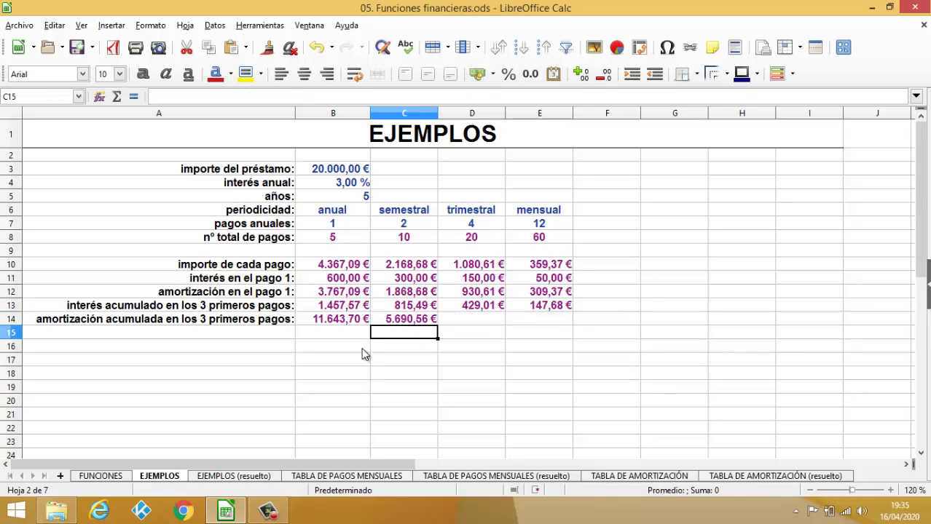
Step: Fill the C14 formula across to D14 and E14, and return to the FUNCIONES sheet
click(399, 323)
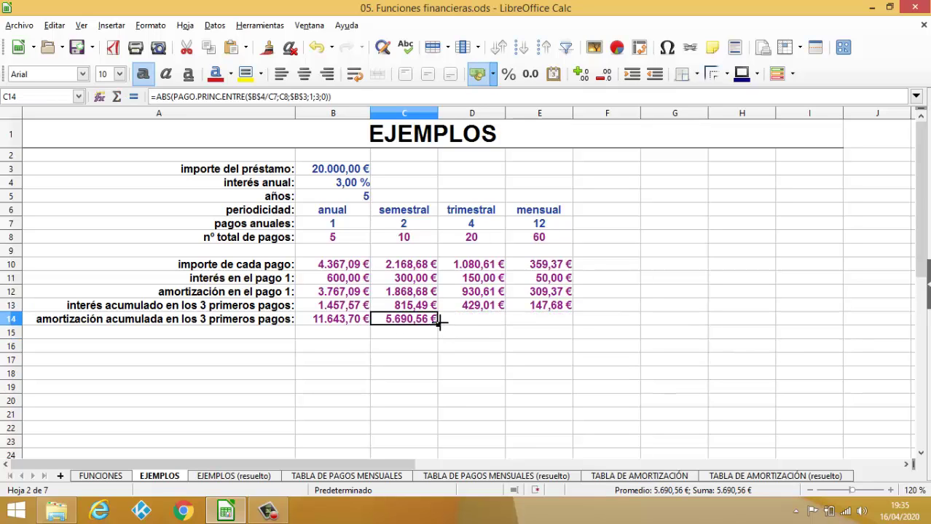
drag(438, 325, 560, 331)
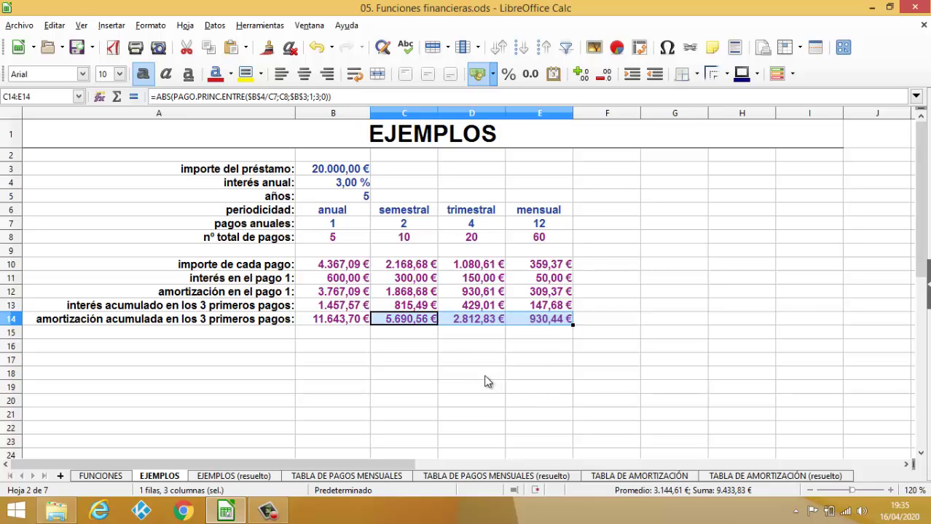
click(443, 375)
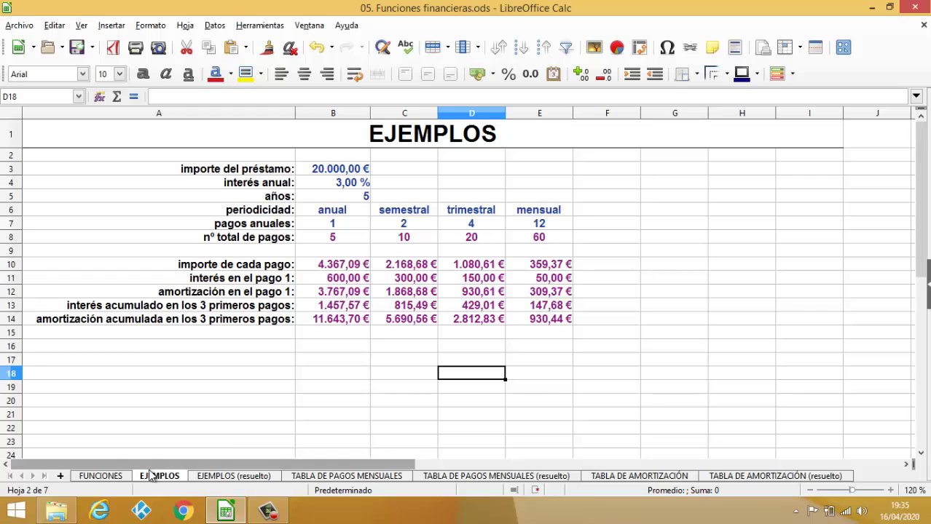
click(99, 477)
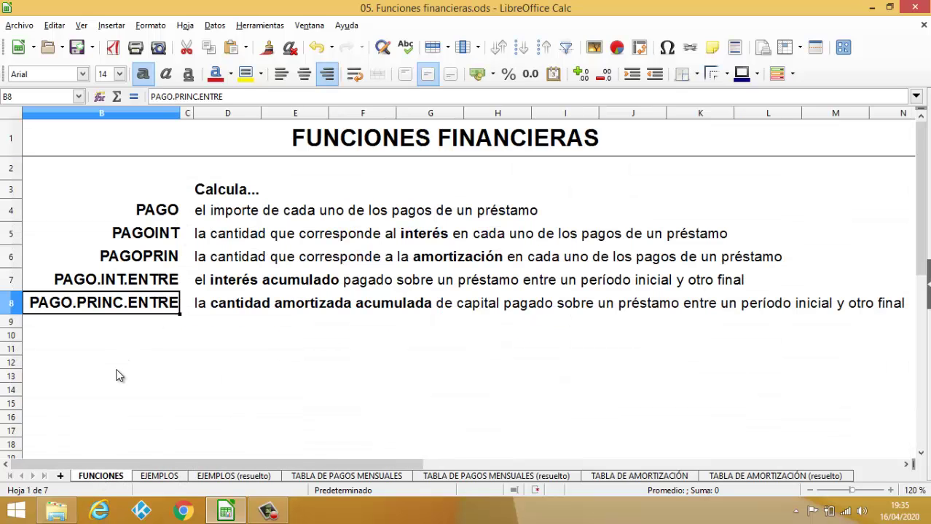
Step: Compare the FUNCIONES overview with the EJEMPLOS sheet and examine the loan formulas in columns B and C, rows 10 to 14
click(157, 477)
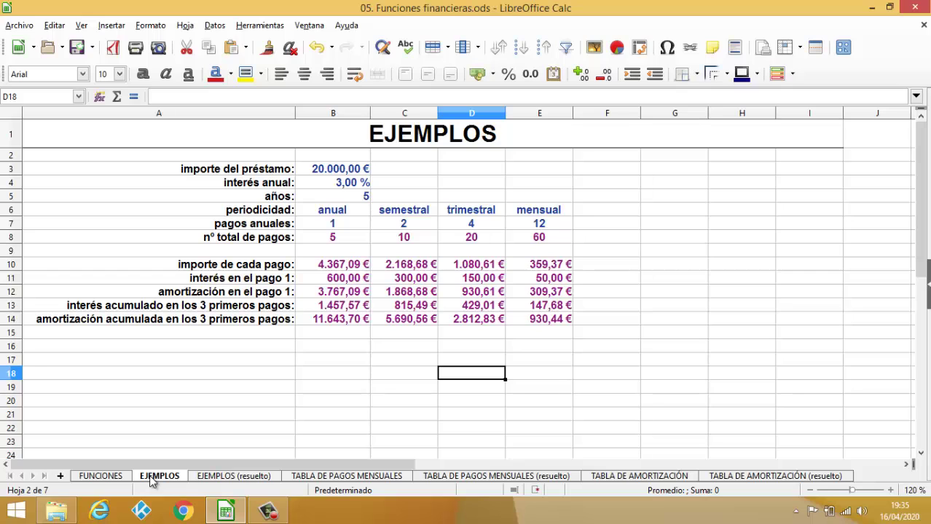
click(117, 479)
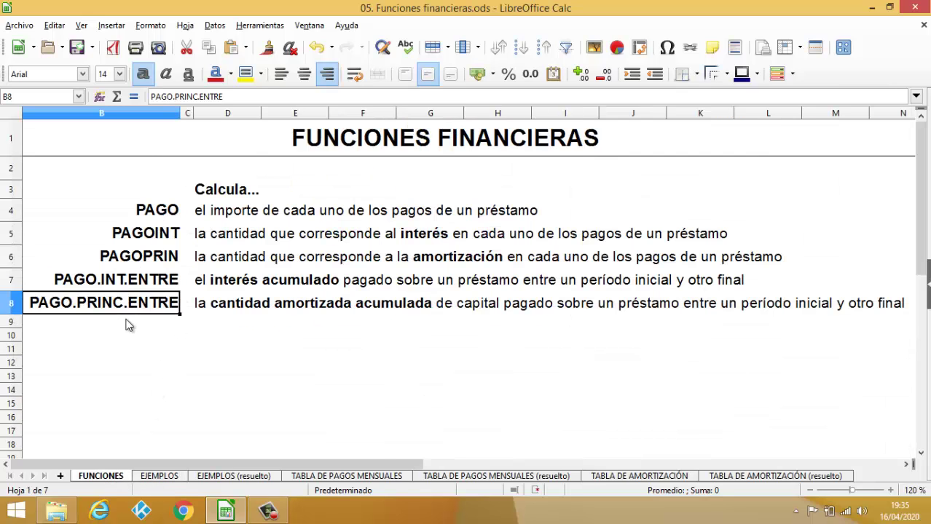
click(160, 476)
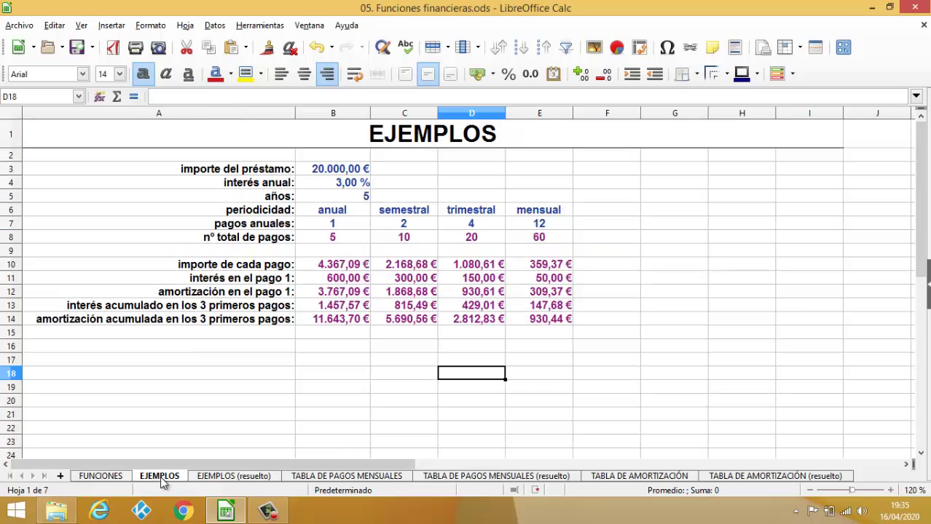
click(337, 266)
click(338, 278)
click(339, 292)
click(337, 306)
click(337, 320)
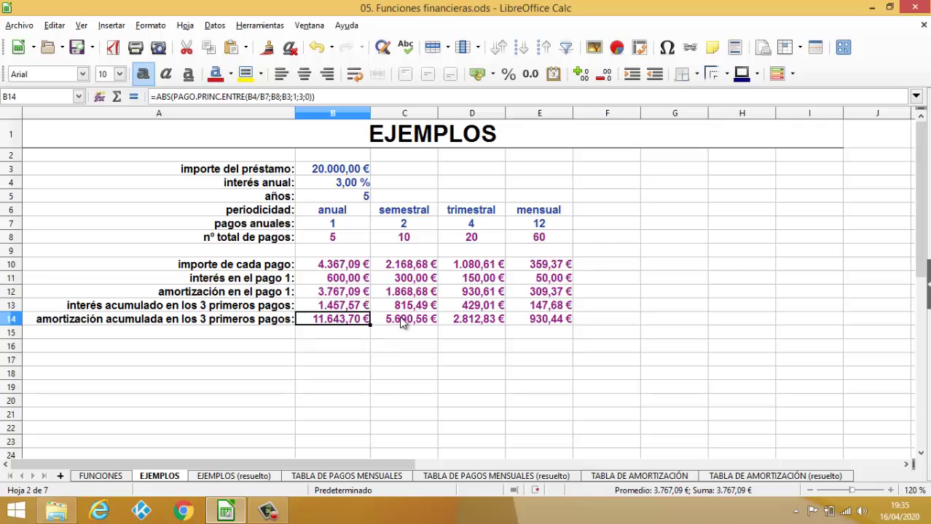
click(405, 320)
click(410, 292)
click(410, 278)
click(410, 264)
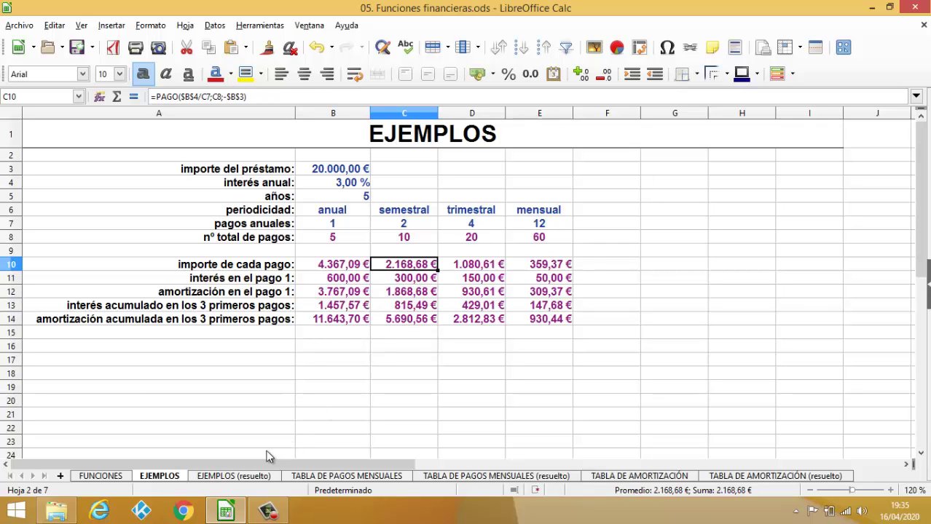
click(366, 376)
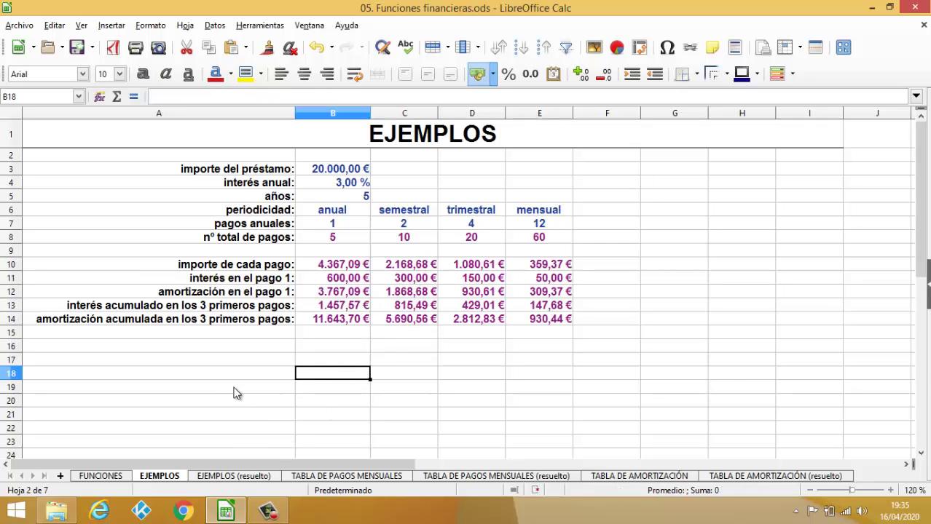